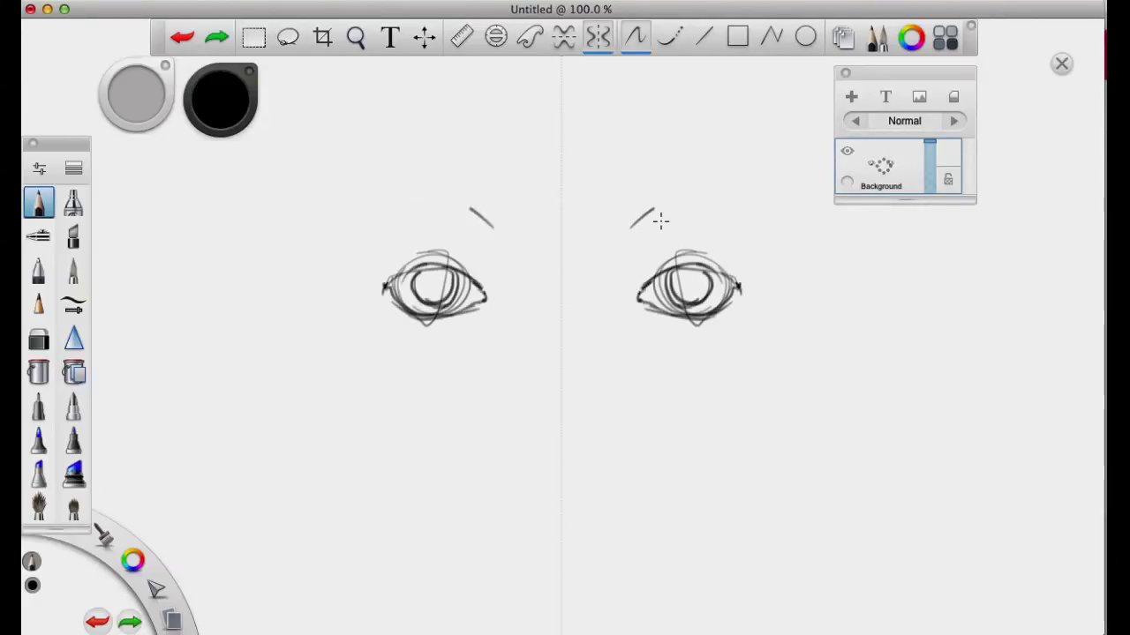
Sketch a pair of arched eyebrows above the eyes with the pencil, using mirrored symmetry.
drag(631, 230, 764, 213)
drag(684, 187, 777, 234)
key(super+z)
Draw the upper and lower eyelids, the eyelashes and the iris details on both mirrored eyes.
drag(638, 278, 715, 255)
mouse_move(638, 278)
mouse_down()
mouse_move(715, 282)
mouse_move(639, 290)
mouse_move(643, 301)
mouse_move(704, 283)
mouse_move(700, 274)
mouse_move(676, 294)
mouse_move(742, 321)
mouse_up()
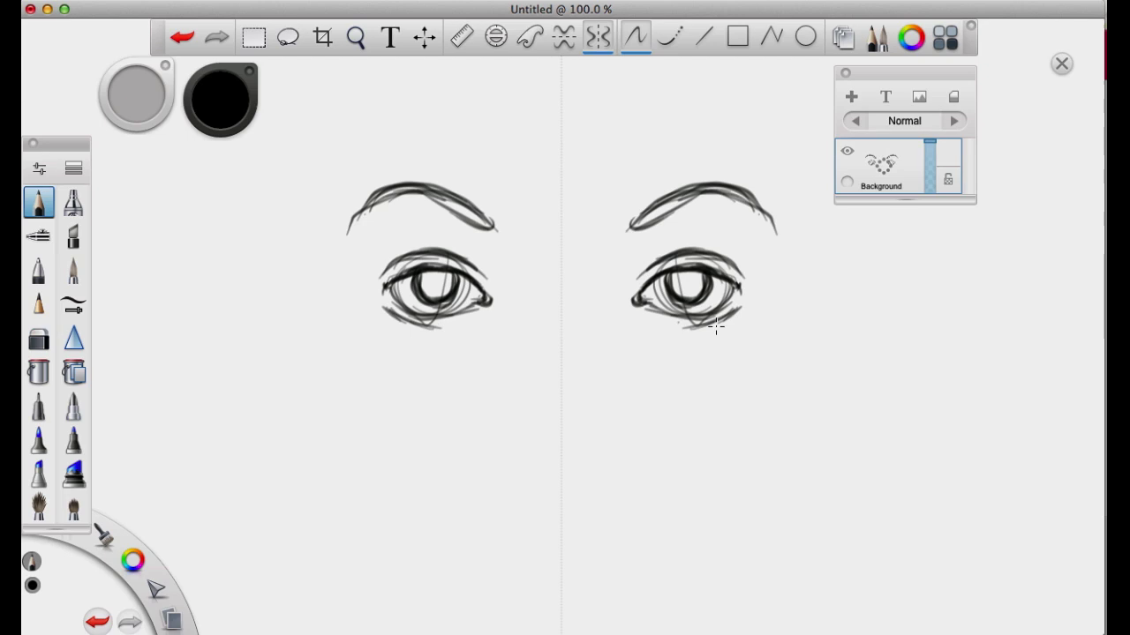
mouse_move(740, 280)
mouse_down()
mouse_move(712, 308)
mouse_move(648, 306)
mouse_move(732, 304)
mouse_move(698, 311)
mouse_move(718, 268)
mouse_move(757, 267)
mouse_up()
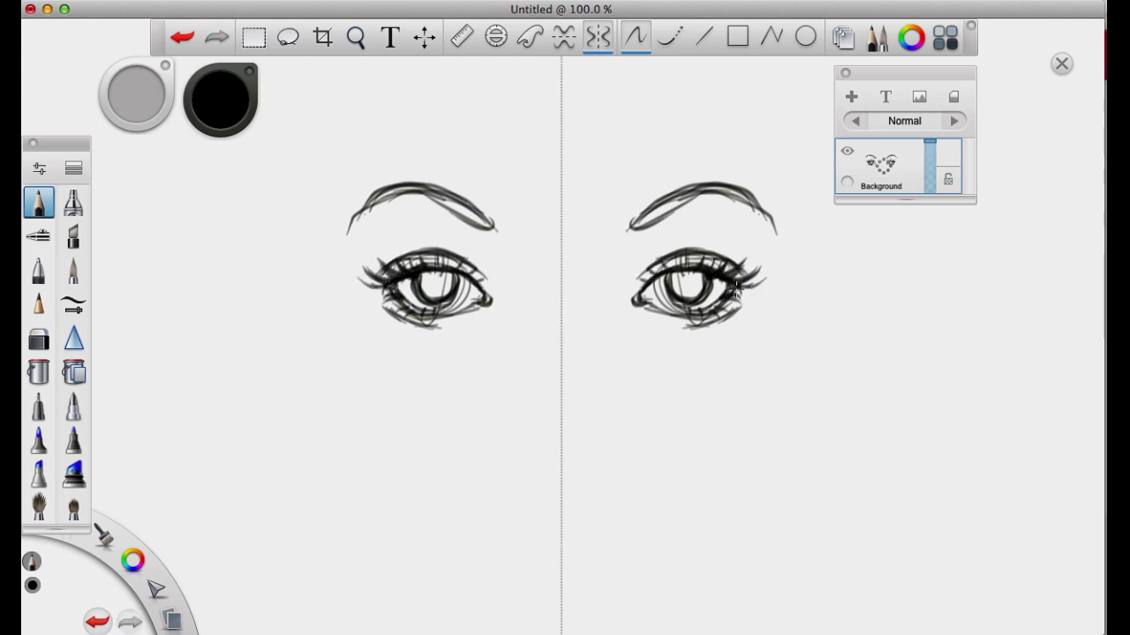
key(super+z)
drag(669, 318, 696, 281)
Add short hair strokes to the inner ends of both eyebrows.
drag(627, 227, 626, 208)
drag(631, 220, 639, 195)
drag(640, 214, 664, 191)
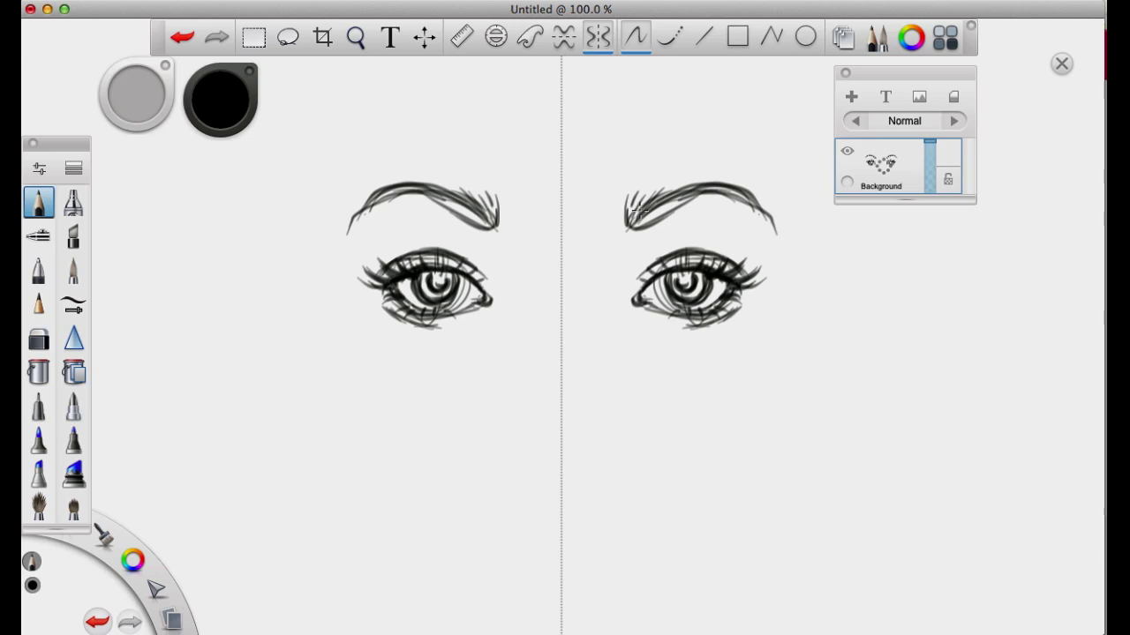
Sketch the skull-like nose with its tip, nostrils and bridge centered below the eyes.
drag(539, 456, 561, 469)
drag(623, 432, 618, 460)
drag(587, 468, 622, 452)
drag(608, 419, 622, 446)
drag(561, 409, 562, 439)
drag(625, 259, 600, 327)
Outline both eye sockets with a scalloped border and sketch contour lines beside the nose bridge.
mouse_move(596, 355)
mouse_down()
mouse_move(622, 255)
mouse_move(645, 228)
mouse_up()
key(space)
drag(510, 238, 507, 287)
drag(536, 270, 531, 225)
key(super+z)
Draw the upper and lower lips and extend the mouth line horizontally past both corners.
mouse_move(550, 476)
mouse_down()
mouse_move(583, 463)
mouse_move(655, 474)
mouse_up()
mouse_move(580, 514)
mouse_down()
mouse_move(549, 517)
mouse_move(617, 492)
mouse_up()
mouse_move(550, 453)
mouse_down()
mouse_move(609, 448)
mouse_move(622, 467)
mouse_up()
drag(637, 475, 727, 474)
key(super+z)
key(super+z)
Draw vertical stitch marks across the lips and the extended mouth line.
drag(643, 444, 642, 477)
drag(669, 450, 670, 484)
drag(700, 458, 703, 474)
mouse_move(602, 425)
mouse_down()
mouse_move(604, 466)
mouse_move(587, 464)
mouse_move(624, 512)
mouse_up()
Refine the contour strokes along the nose bridge and the sides of the nose.
mouse_move(600, 278)
mouse_down()
mouse_move(717, 291)
mouse_move(744, 194)
mouse_move(644, 129)
mouse_move(597, 206)
mouse_up()
key(super+z)
key(super+z)
drag(518, 321, 504, 382)
drag(547, 265, 502, 370)
drag(519, 330, 506, 386)
key(super+z)
Shade the nose and the groove above the lips softly with the airbrush.
click(73, 203)
mouse_move(535, 315)
mouse_down()
mouse_move(522, 374)
mouse_move(542, 291)
mouse_move(518, 375)
mouse_up()
drag(546, 413, 546, 427)
Resize the airbrush and fill both scalloped eye sockets with soft dark shading around the eyes.
mouse_move(620, 192)
mouse_down()
mouse_move(591, 251)
mouse_move(630, 194)
mouse_up()
mouse_move(729, 196)
mouse_down()
mouse_move(675, 277)
mouse_move(717, 201)
mouse_up()
drag(136, 94, 310, 137)
mouse_move(615, 196)
mouse_down()
mouse_move(732, 239)
mouse_move(647, 186)
mouse_move(720, 210)
mouse_up()
drag(607, 226, 638, 208)
mouse_move(706, 231)
mouse_down()
mouse_move(728, 185)
mouse_move(689, 269)
mouse_move(668, 267)
mouse_move(695, 285)
mouse_up()
key(super+z)
drag(595, 249, 604, 266)
drag(711, 270, 680, 299)
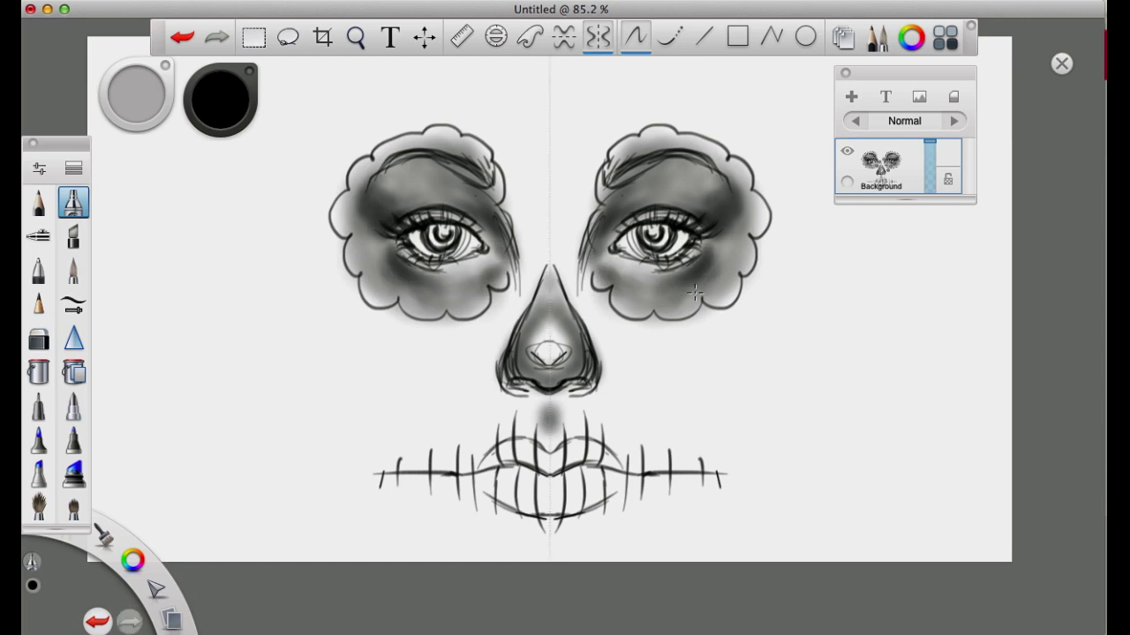
Shade the lips with the airbrush and add a shadow below the lower lip.
mouse_move(556, 477)
mouse_down()
mouse_move(592, 504)
mouse_move(614, 478)
mouse_up()
drag(615, 481, 559, 509)
mouse_move(616, 466)
mouse_down()
mouse_move(578, 453)
mouse_move(609, 470)
mouse_move(674, 474)
mouse_up()
key(super+z)
key(super+z)
key(super+z)
key(super+z)
mouse_move(586, 521)
mouse_down()
mouse_move(552, 534)
mouse_move(551, 557)
mouse_up()
Deepen the airbrush shading on the nose, beside its bridge, across the cheeks and at the outer eye sockets.
drag(552, 381, 573, 385)
mouse_move(561, 298)
mouse_down()
mouse_move(574, 351)
mouse_move(592, 356)
mouse_up()
drag(575, 281, 591, 196)
drag(597, 284, 621, 367)
key(super+z)
drag(593, 281, 616, 377)
drag(620, 318, 677, 374)
drag(584, 224, 590, 316)
drag(604, 280, 624, 355)
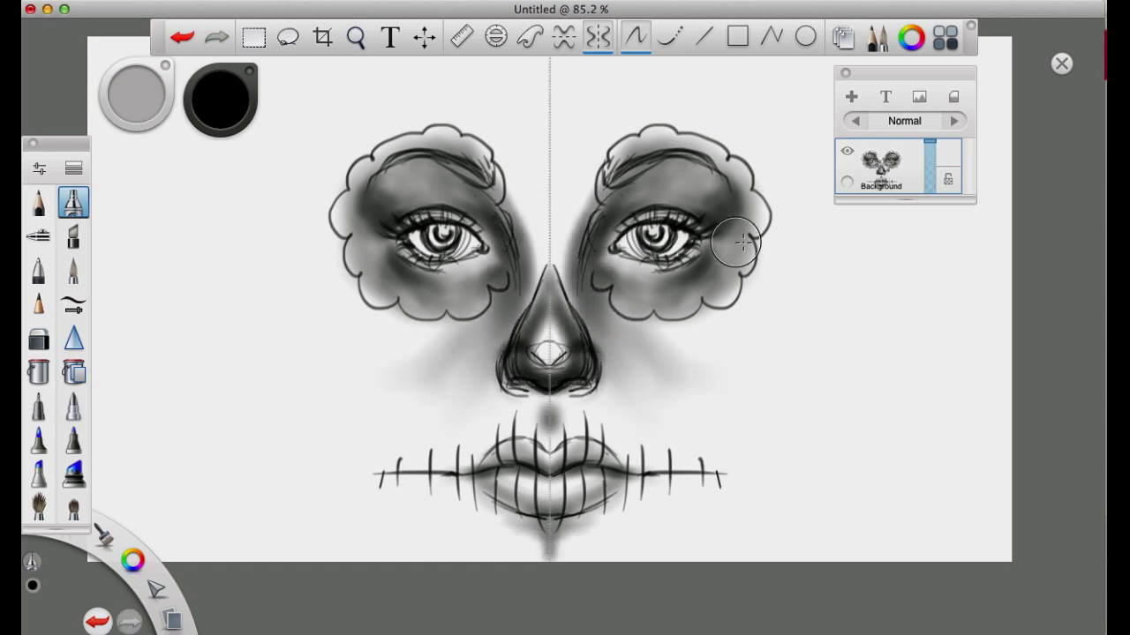
drag(738, 247, 738, 231)
Adjust the brush color with the color puck and paint over the left eye's iris.
drag(217, 99, 195, 122)
drag(427, 233, 438, 248)
mouse_move(433, 249)
mouse_down()
mouse_move(452, 230)
mouse_move(419, 233)
mouse_up()
key(e)
click(42, 210)
key(super+z)
click(39, 337)
key(super+z)
drag(635, 242, 669, 254)
key(super+z)
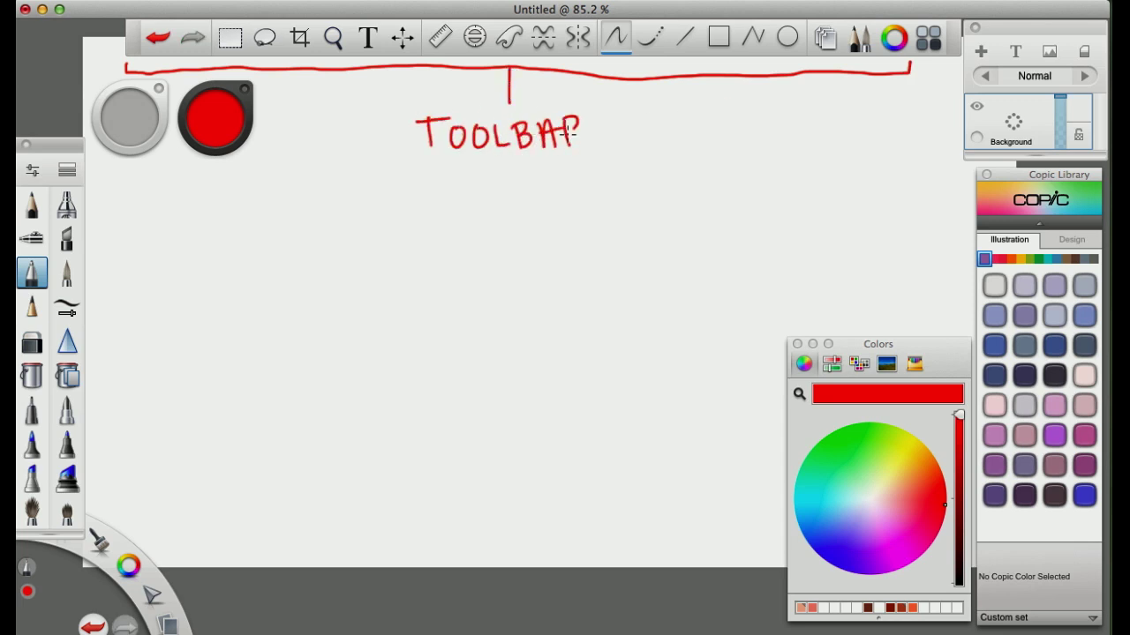
Hand-letter red callouts for the Brush Palette, Lagoon, Color Wheel, Brush Puck, Color Puck and Layer Editor.
drag(96, 151, 120, 422)
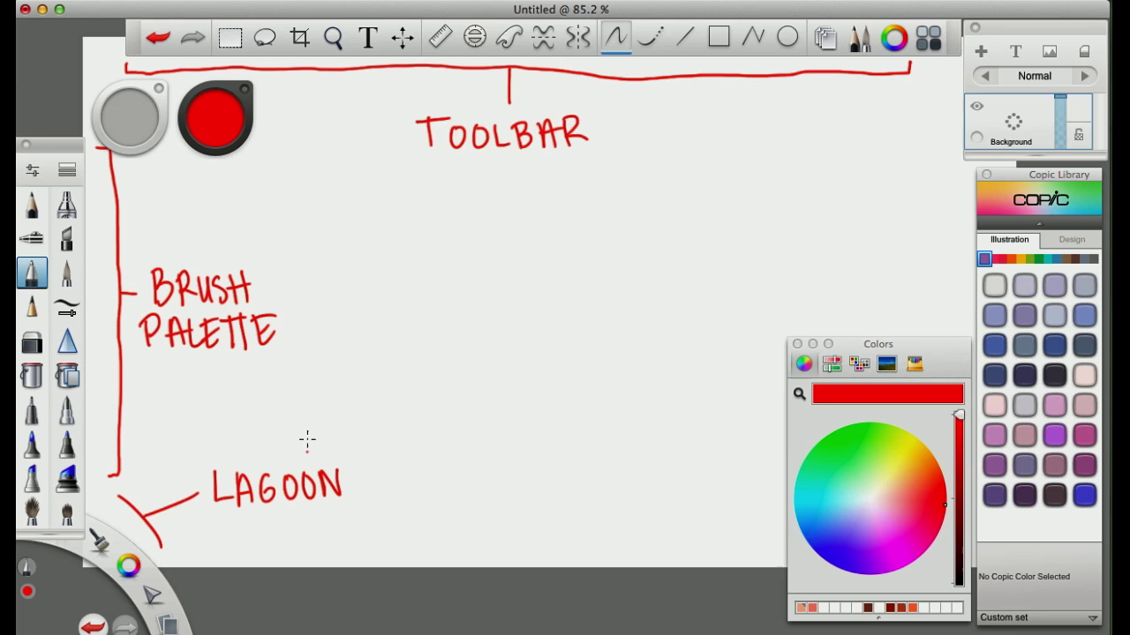
drag(765, 348, 750, 532)
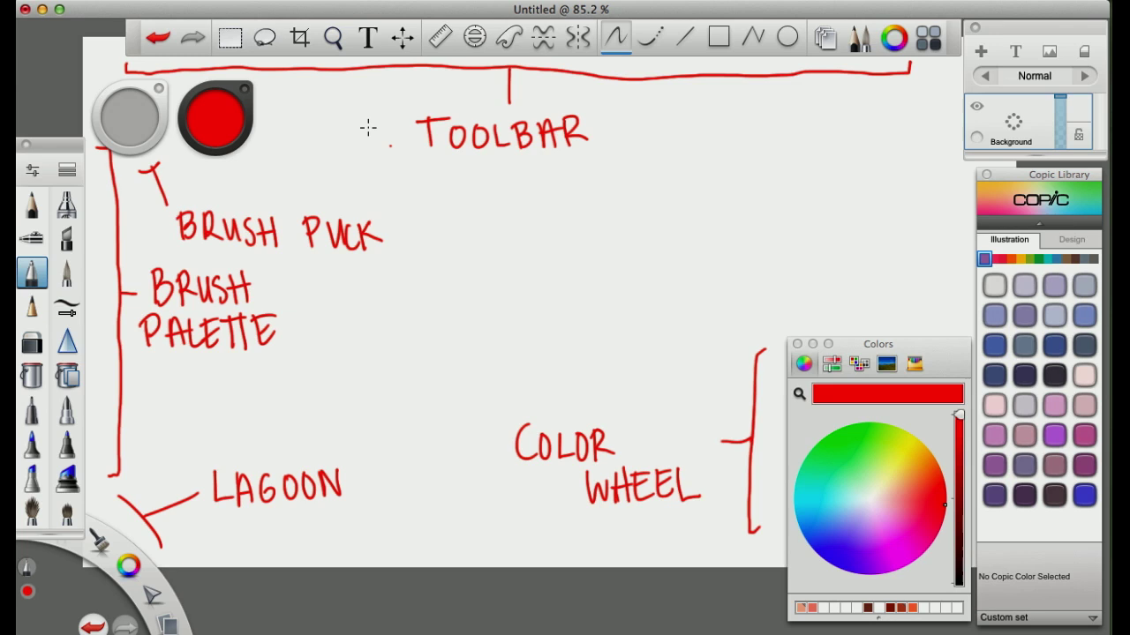
drag(276, 141, 399, 199)
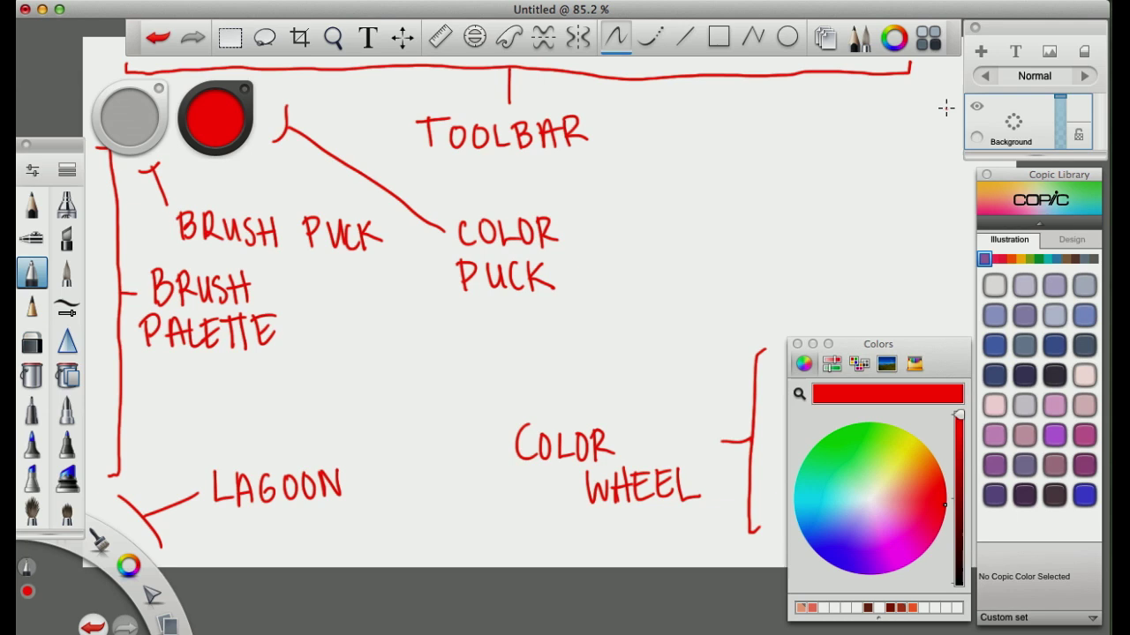
drag(948, 66, 945, 154)
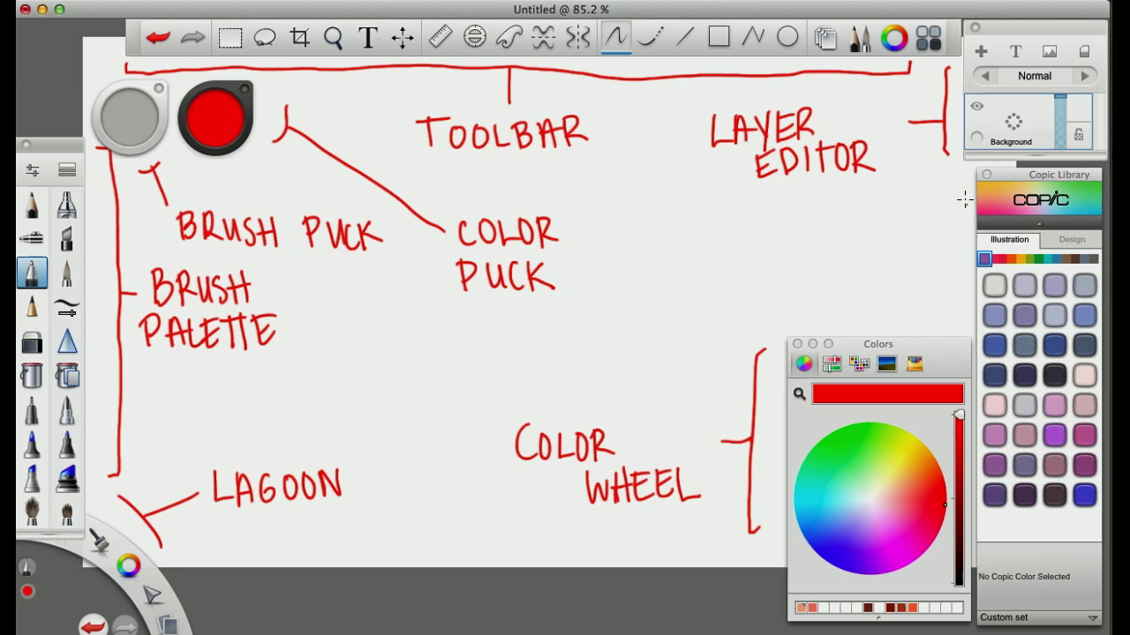
Draw a red bracket beside the Copic Library and hand-letter the label COPIC LIBRARY next to it.
drag(962, 173, 946, 313)
drag(647, 291, 660, 290)
drag(669, 262, 667, 265)
drag(677, 263, 677, 293)
drag(678, 263, 681, 281)
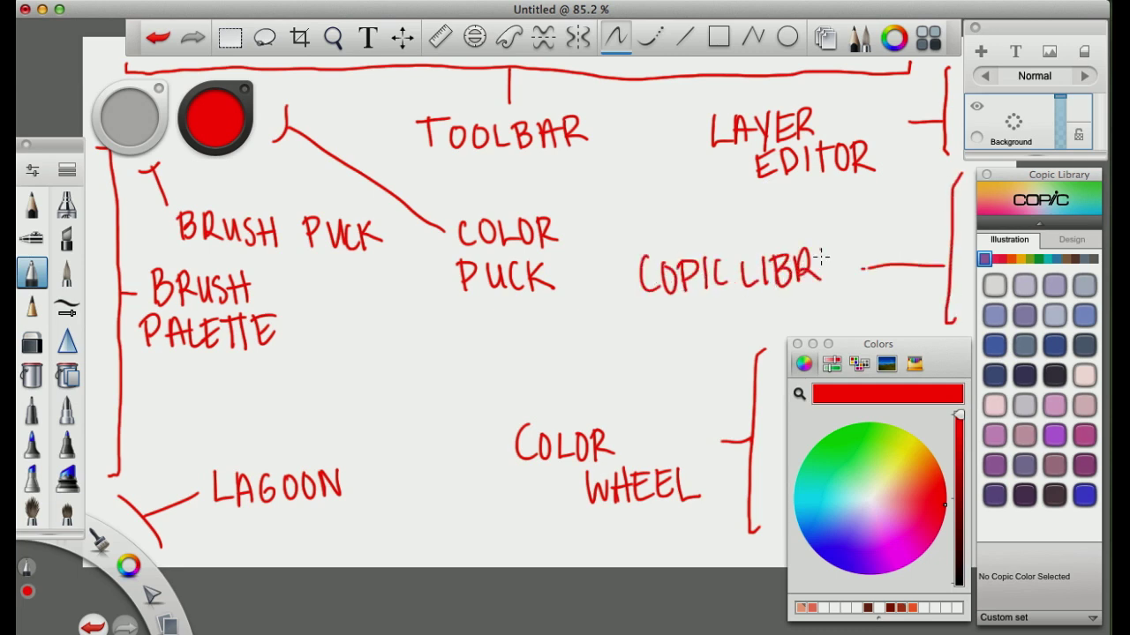
drag(843, 251, 844, 280)
drag(845, 252, 870, 281)
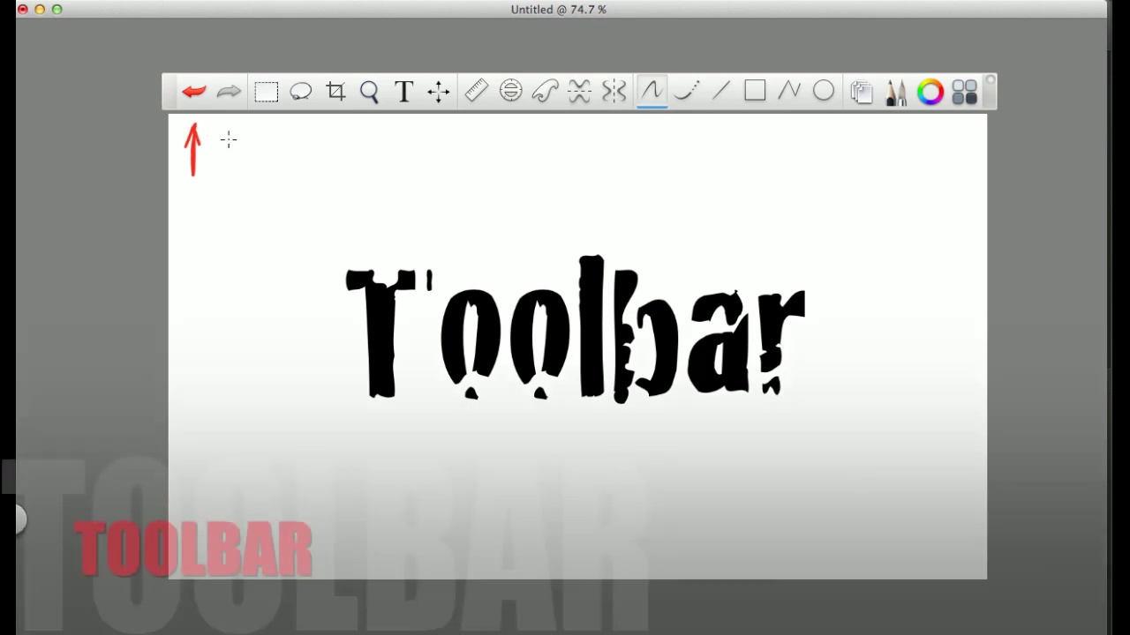
Draw a red arrow pointing up at the redo tool and undo it.
drag(230, 171, 228, 125)
drag(219, 143, 273, 140)
key(super+z)
Select the letters "To" with a rectangular selection and move them up and away from the rest of the word.
click(266, 91)
drag(324, 235, 443, 420)
mouse_move(510, 401)
mouse_down()
mouse_move(443, 376)
mouse_move(308, 265)
mouse_up()
drag(410, 310, 366, 294)
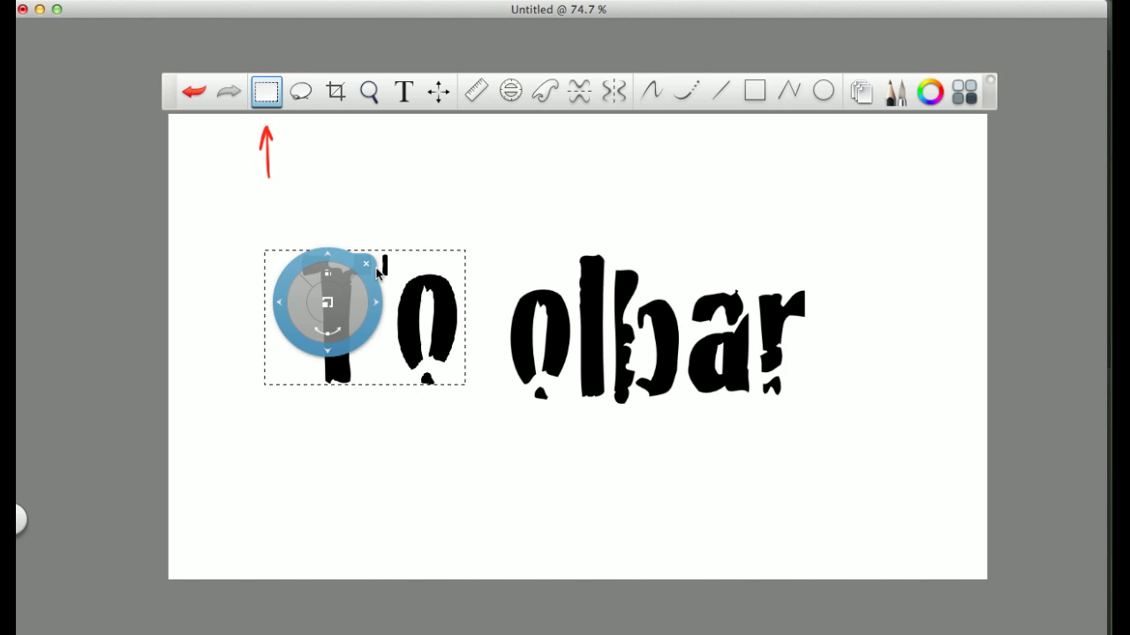
Lasso the small fragment under the second "o" and move it down below the word.
click(309, 99)
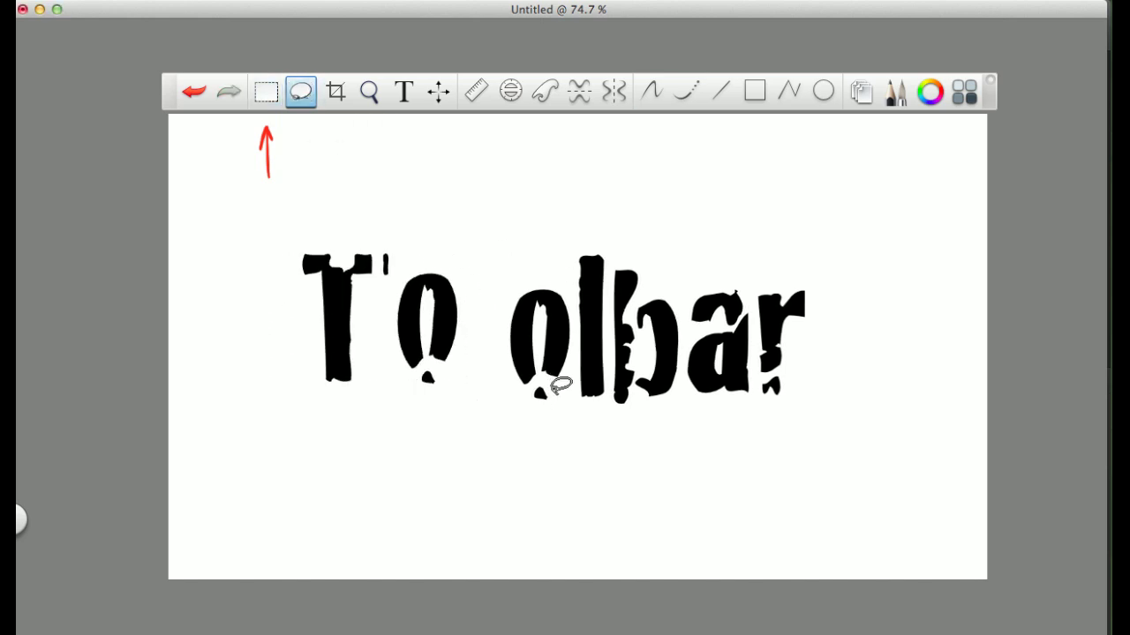
mouse_move(527, 397)
mouse_down()
mouse_move(556, 390)
mouse_move(545, 455)
mouse_move(578, 258)
mouse_up()
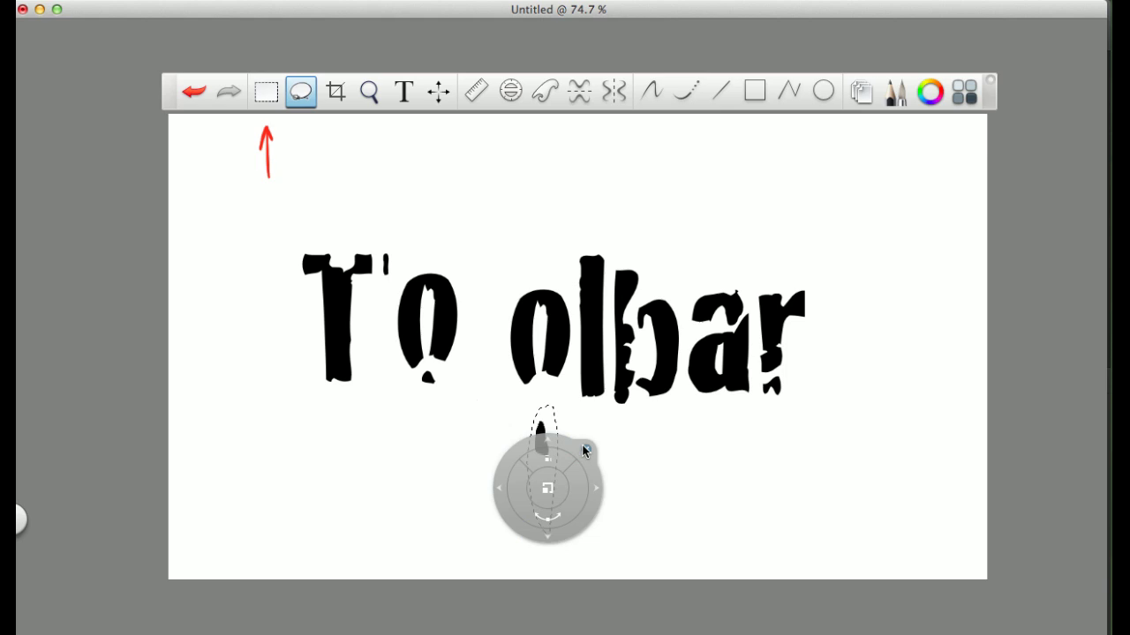
click(584, 450)
Crop the canvas to a small area around the middle letters "ol".
click(335, 92)
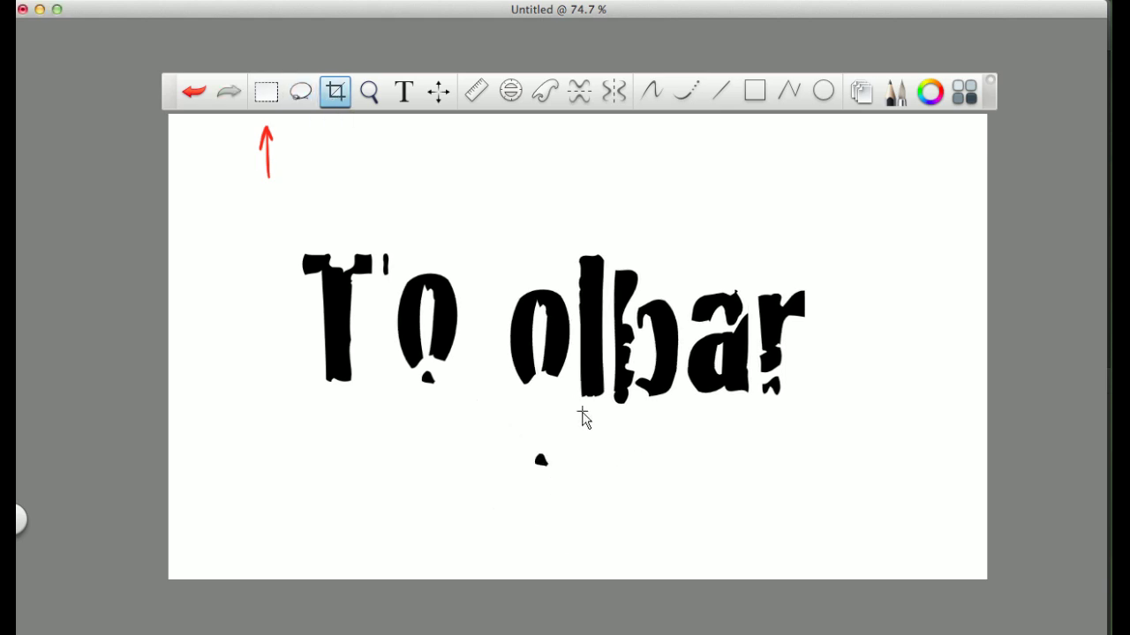
drag(484, 308, 634, 462)
double_click(629, 432)
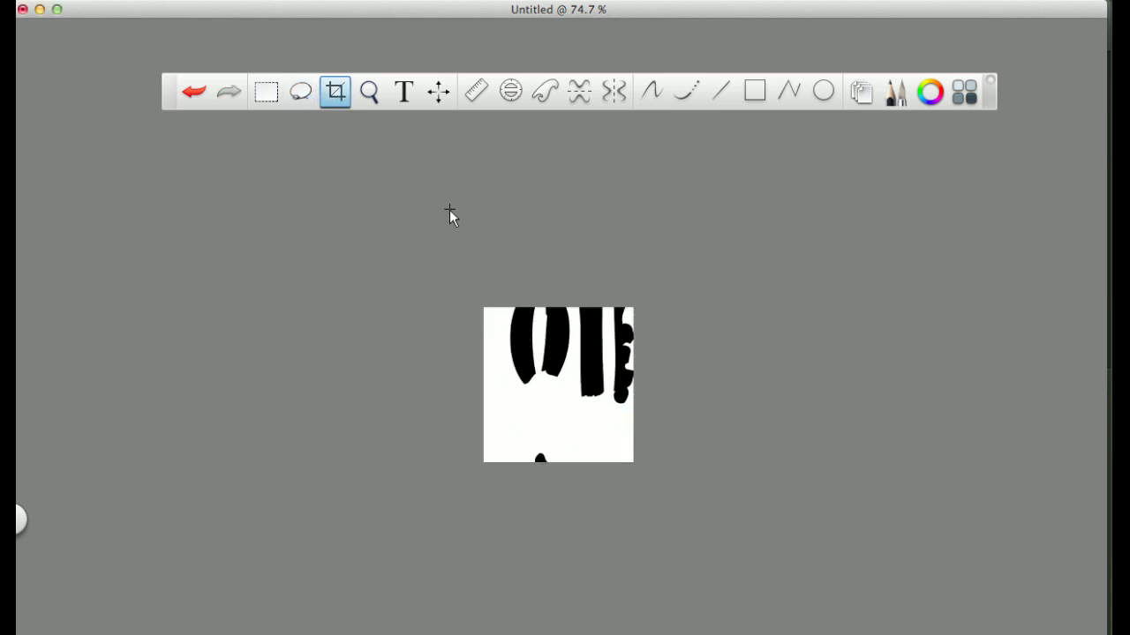
Undo the crop, the lasso move and the rectangular selection move.
key(super+z)
click(375, 97)
key(super+z)
key(super+z)
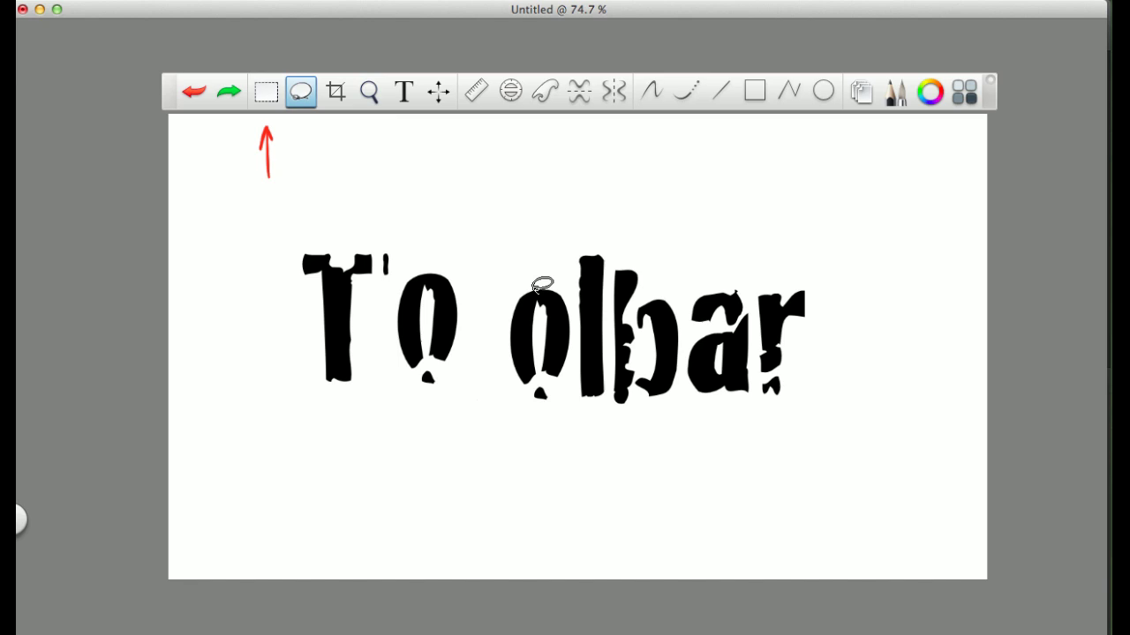
key(super+z)
key(super+z)
click(371, 94)
click(549, 285)
key(super+z)
click(452, 333)
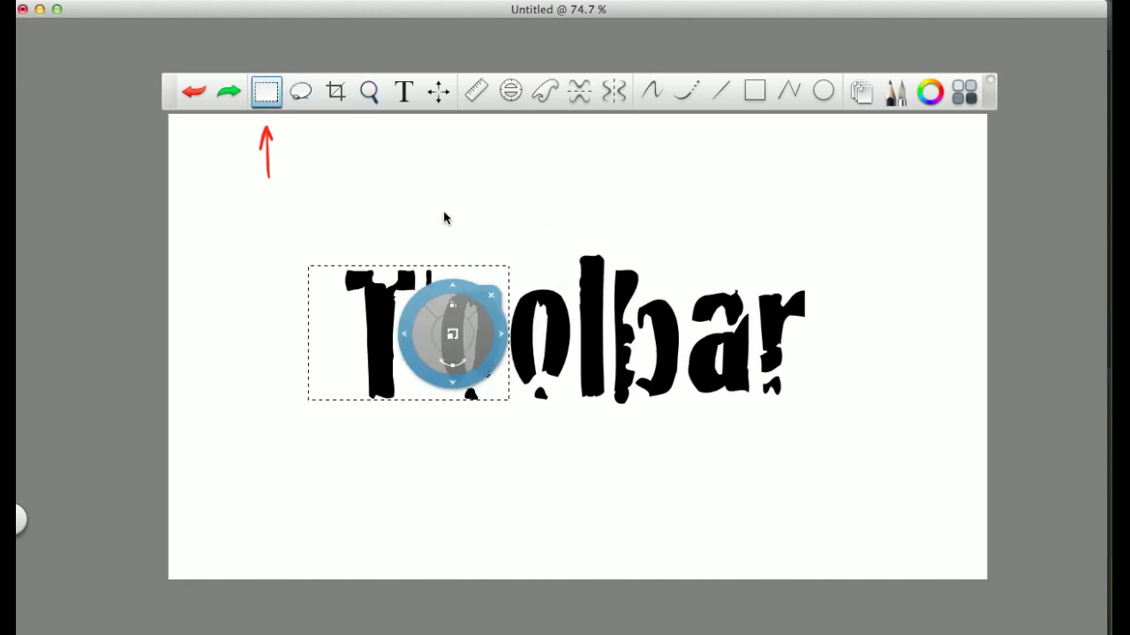
Zoom the canvas to 77.7 % with the zoom control and show the brush palette.
click(369, 91)
mouse_move(580, 429)
mouse_down()
mouse_move(623, 329)
mouse_move(579, 426)
mouse_up()
click(419, 144)
click(468, 261)
click(468, 183)
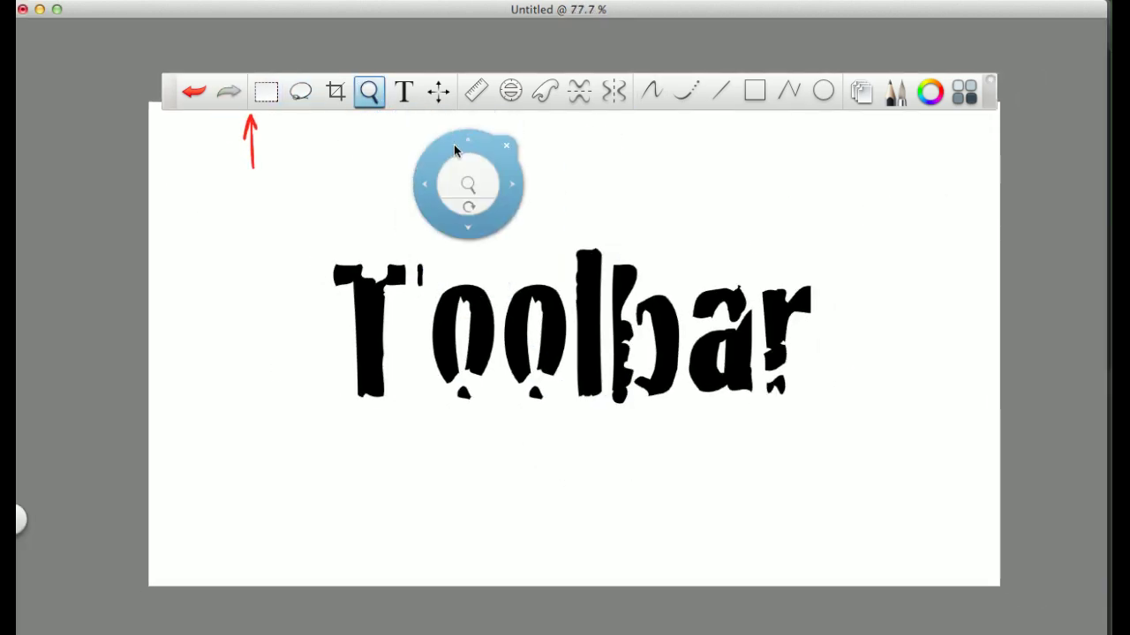
click(434, 144)
click(891, 95)
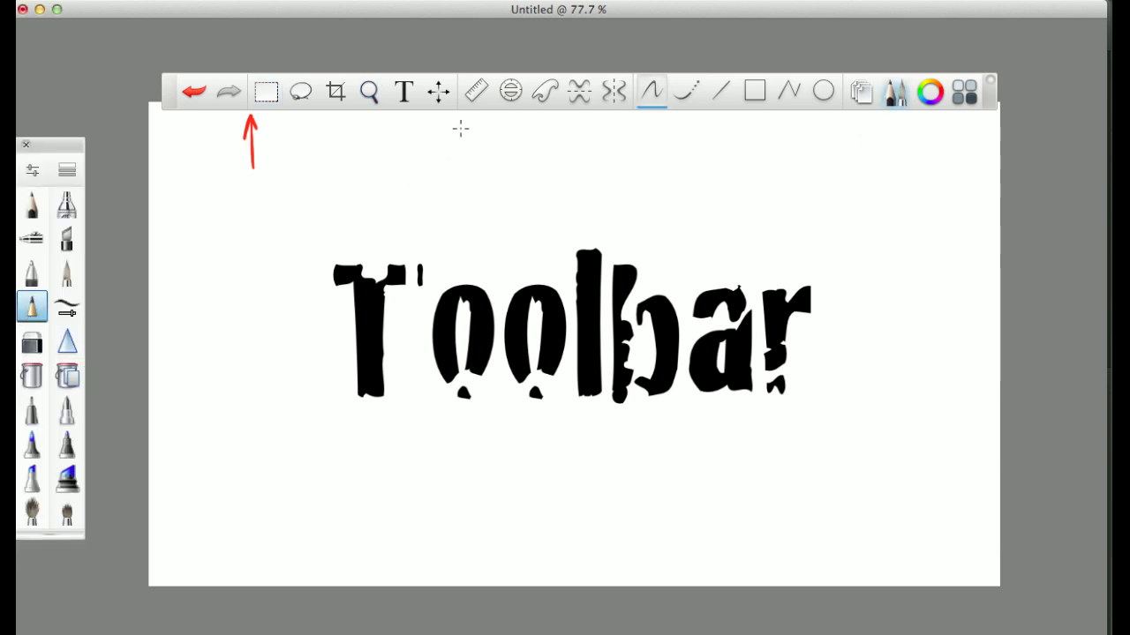
Scale up the Toolbar lettering slightly with the Move/Rotate/Scale Layer tool.
click(438, 93)
mouse_move(622, 345)
mouse_down()
mouse_move(609, 363)
mouse_move(625, 330)
mouse_up()
click(587, 294)
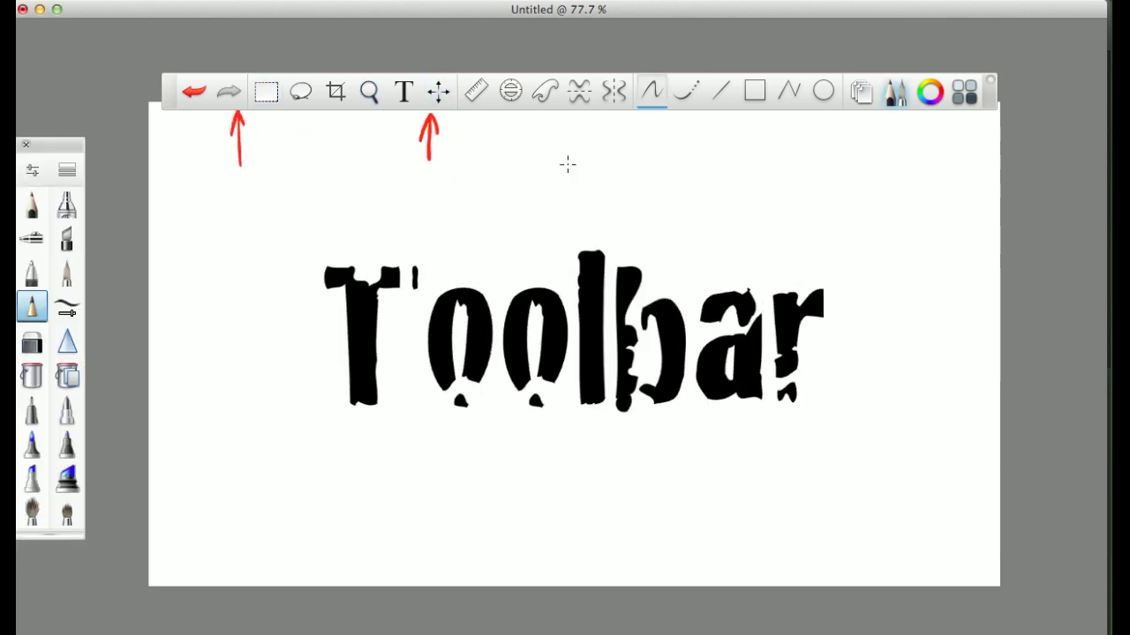
Open a new text layer's editor, view its font options, and cancel without adding text.
click(403, 93)
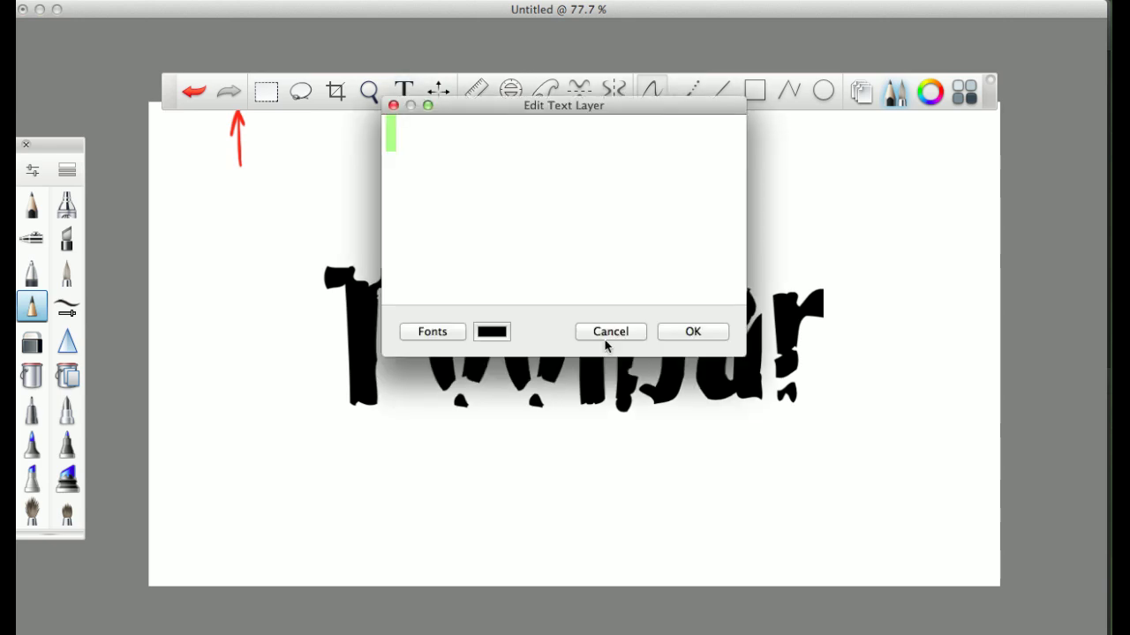
drag(617, 106, 610, 27)
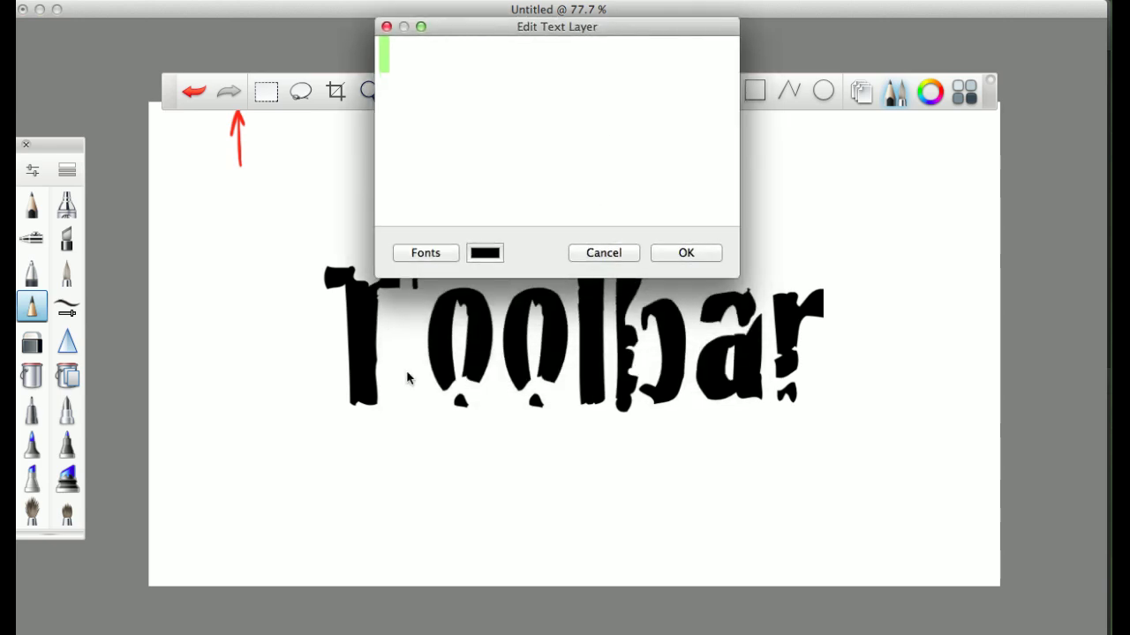
click(412, 254)
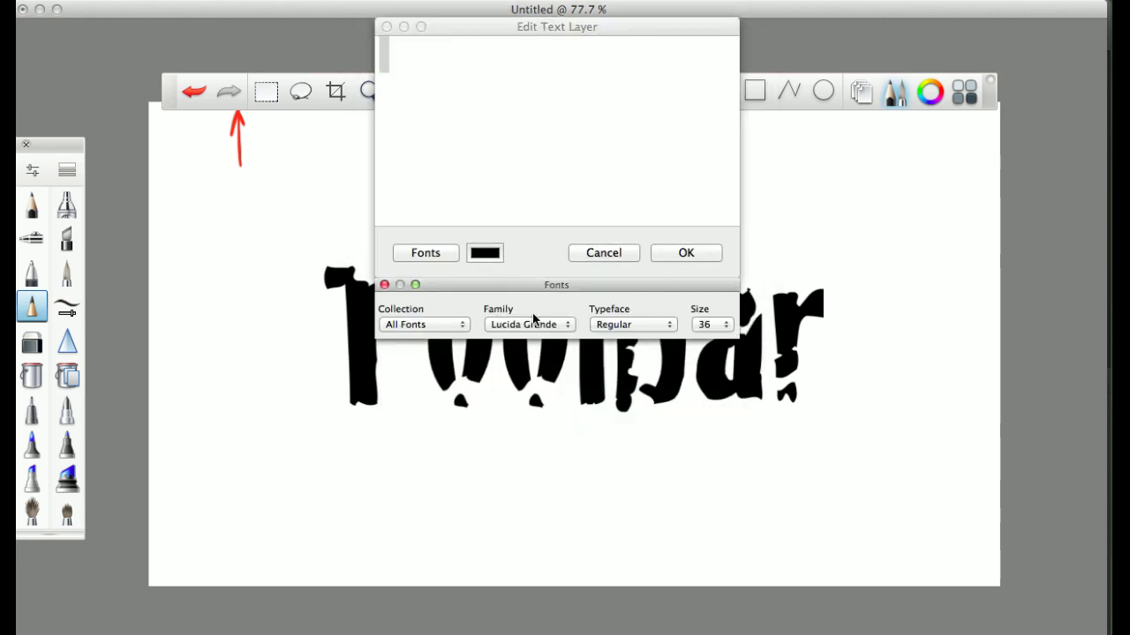
click(604, 253)
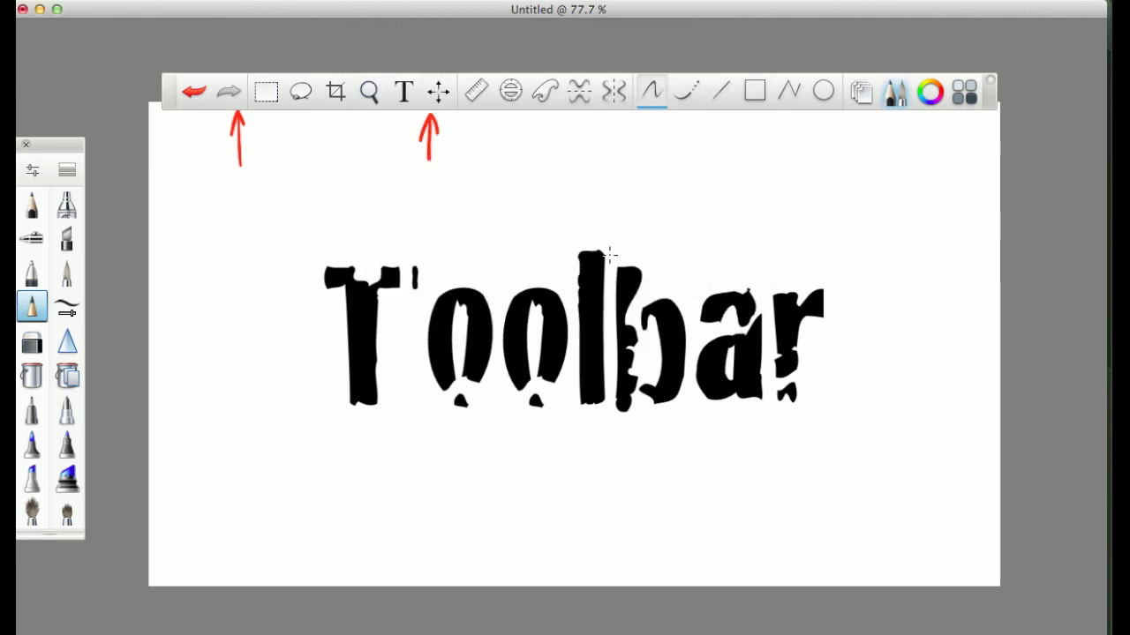
Try the Move/Rotate/Scale Layer controls on the Toolbar lettering and close them.
click(439, 92)
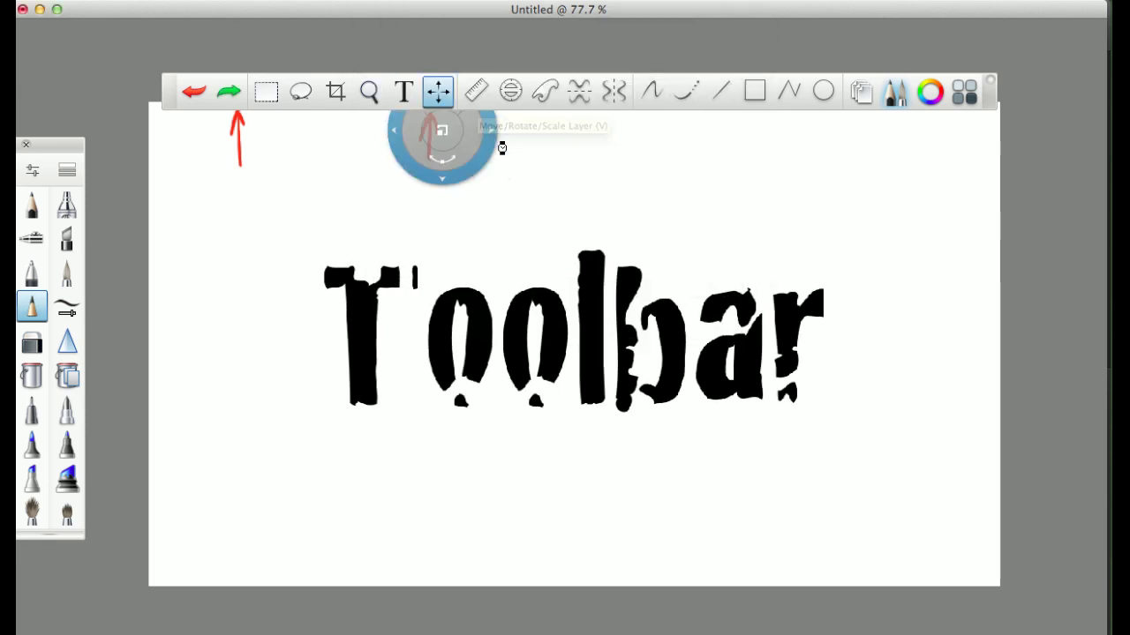
drag(501, 145, 578, 228)
click(563, 178)
Turn on the ruler, draw a diagonal straight line along it across the lettering, and undo the line.
click(480, 102)
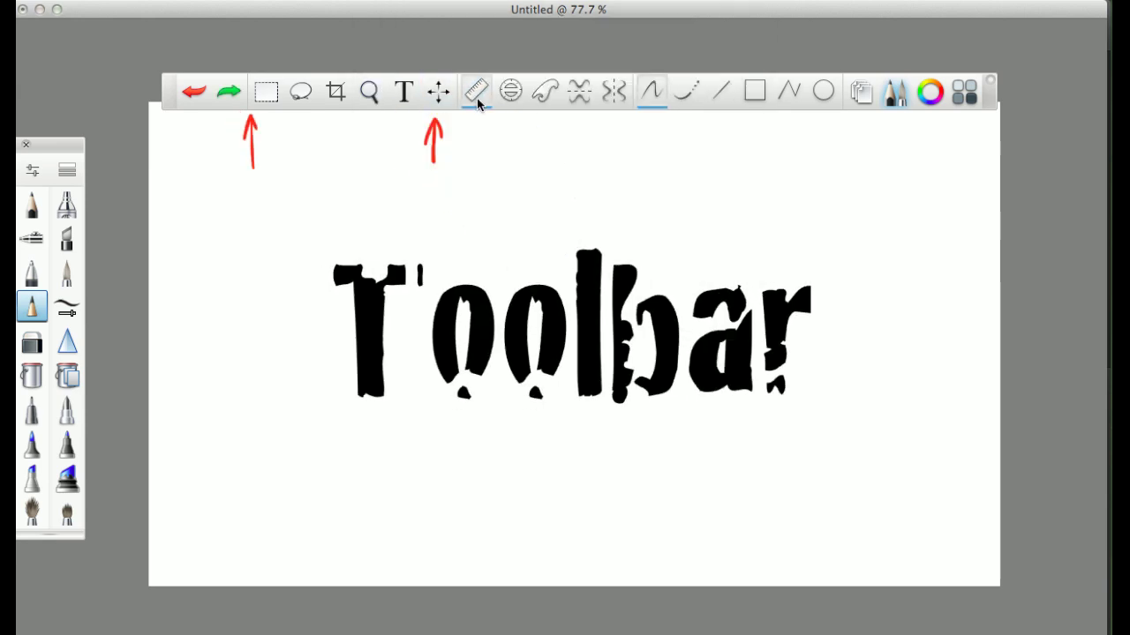
mouse_move(268, 438)
mouse_down()
mouse_move(589, 263)
mouse_move(783, 236)
mouse_up()
key(super+z)
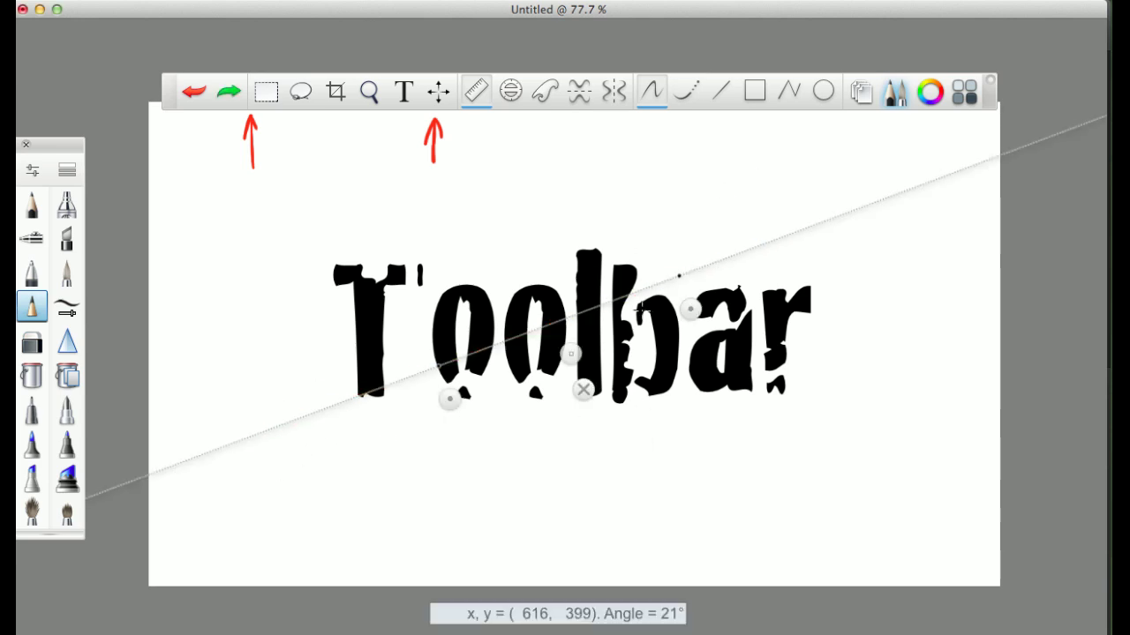
Turn on the ellipse guide, draw a stroke along it, and undo the stroke.
click(510, 91)
mouse_move(569, 329)
mouse_down()
mouse_move(468, 191)
mouse_move(481, 187)
mouse_up()
key(super+z)
Show the layer editor, move the Toolbar lettering up to the canvas's upper part and make Layer 02 active.
click(545, 91)
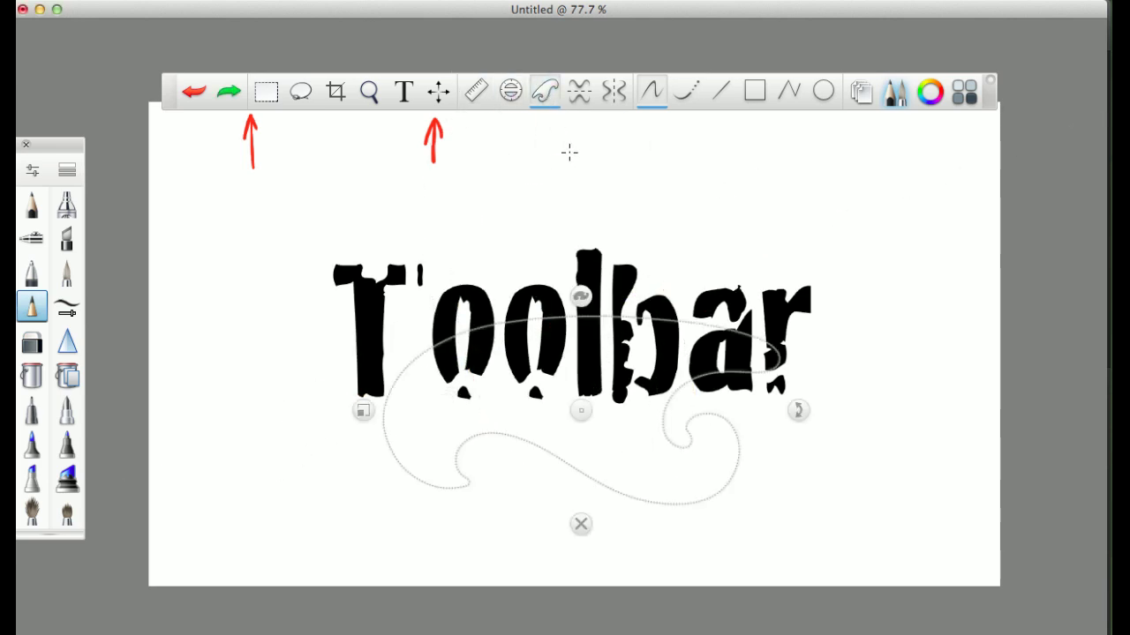
click(860, 91)
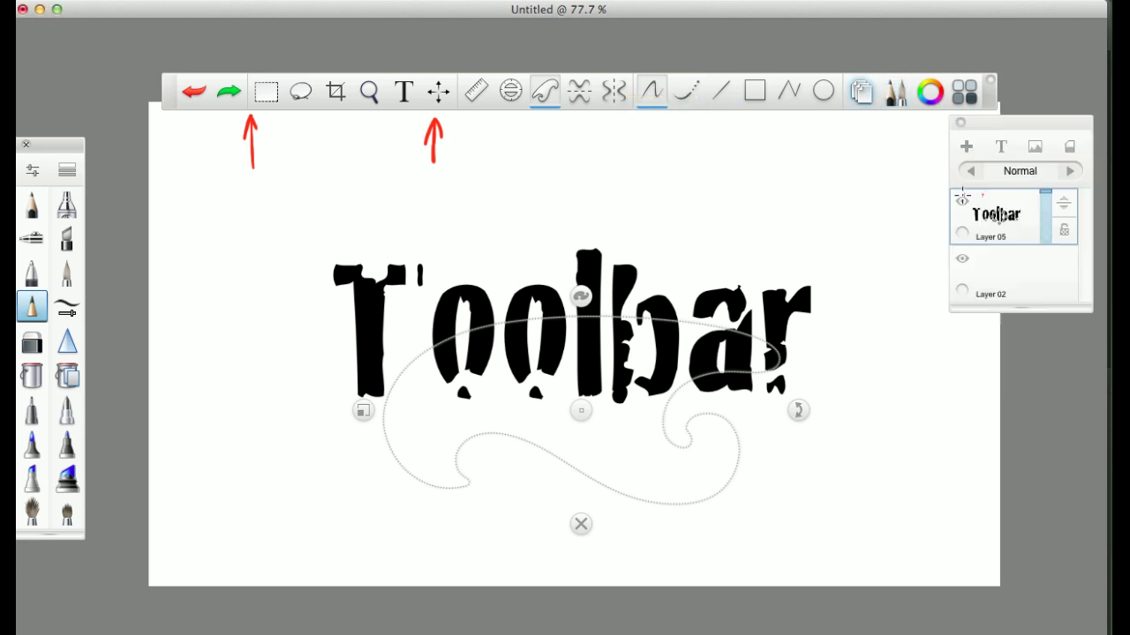
click(438, 91)
drag(584, 262, 573, 152)
click(616, 168)
click(1039, 273)
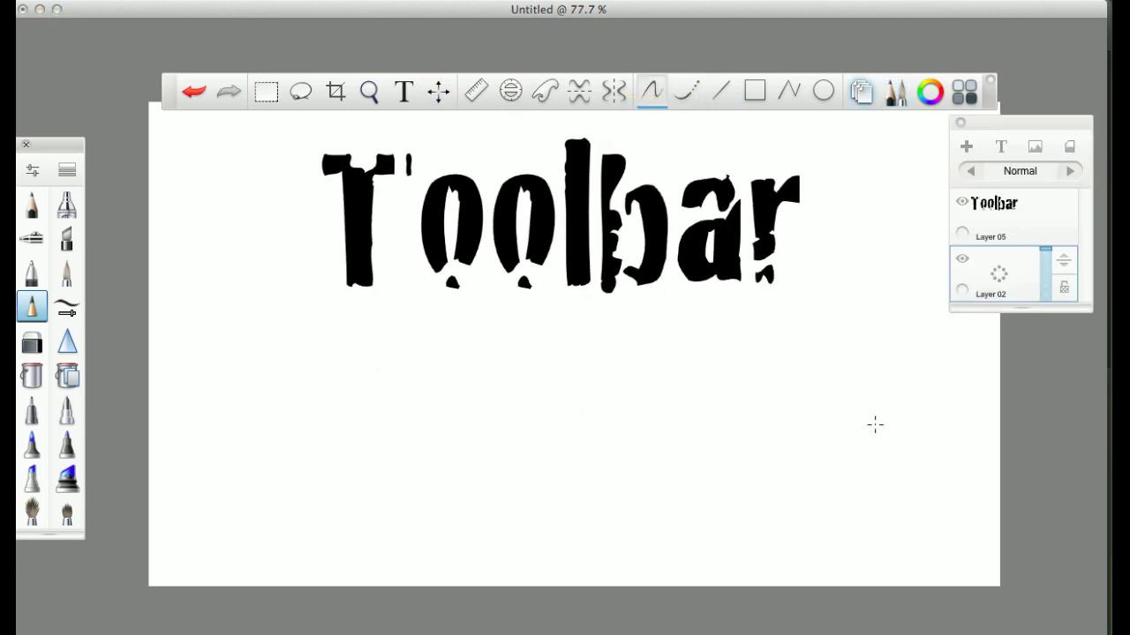
Turn on the French curve guide and try tracing its first two shapes below the lettering.
click(545, 91)
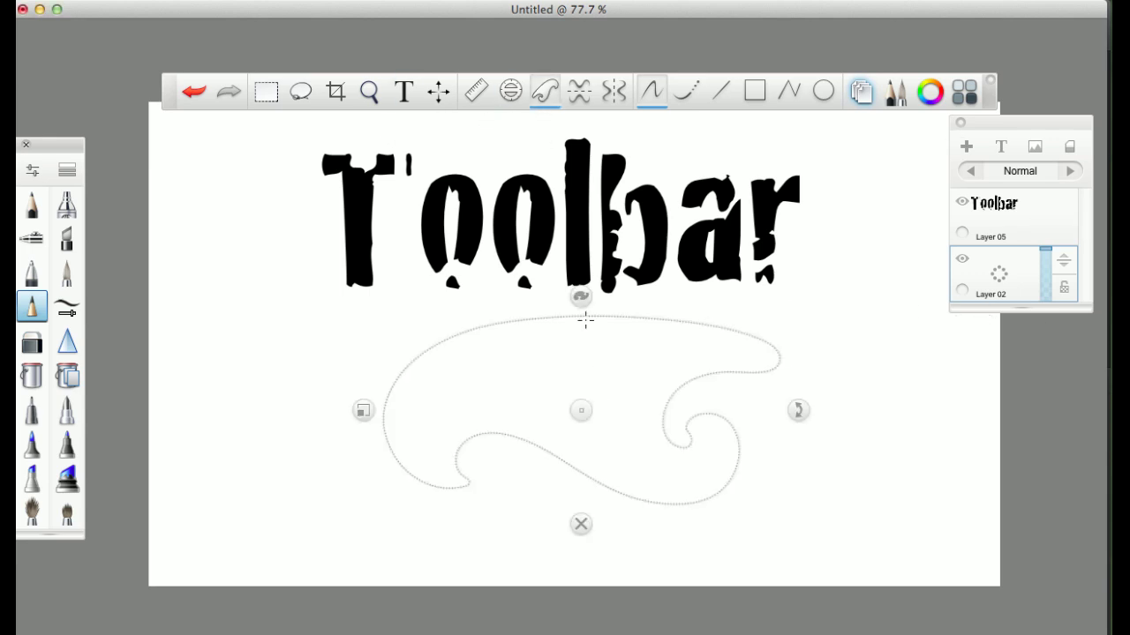
mouse_move(585, 315)
mouse_down()
mouse_move(701, 512)
mouse_move(768, 349)
mouse_move(377, 393)
mouse_up()
key(super+z)
click(580, 297)
mouse_move(504, 331)
mouse_down()
mouse_move(426, 436)
mouse_move(671, 380)
mouse_move(618, 336)
mouse_up()
key(super+z)
Switch to the next French curve shape and trace its complete outline in red on Layer 02.
click(582, 298)
mouse_move(413, 334)
mouse_down()
mouse_move(565, 411)
mouse_move(670, 335)
mouse_up()
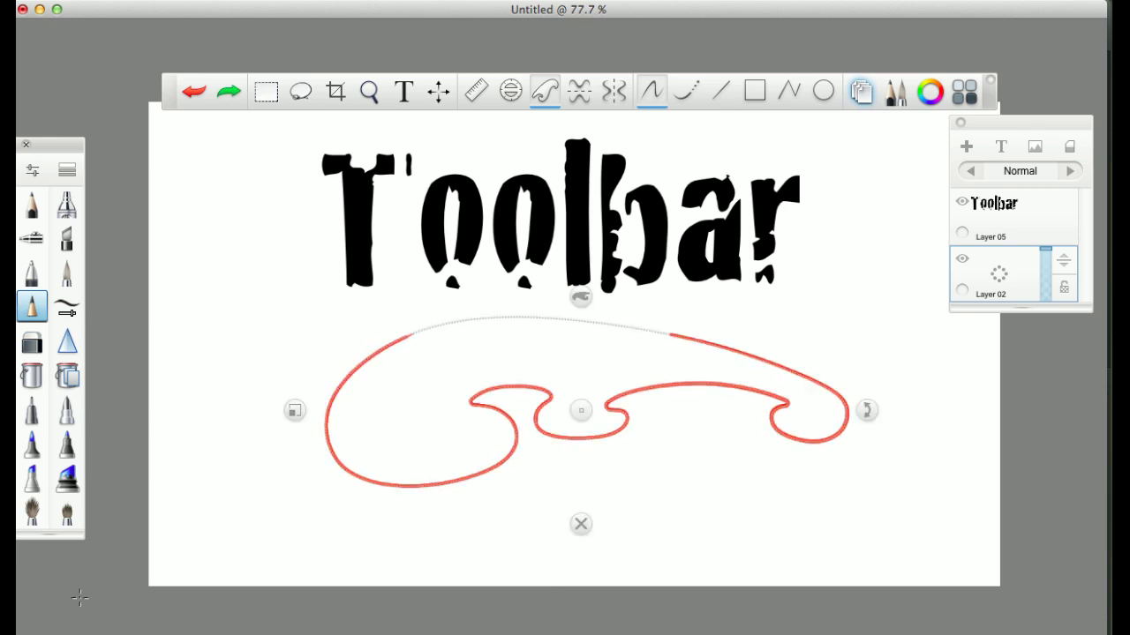
drag(446, 323, 672, 310)
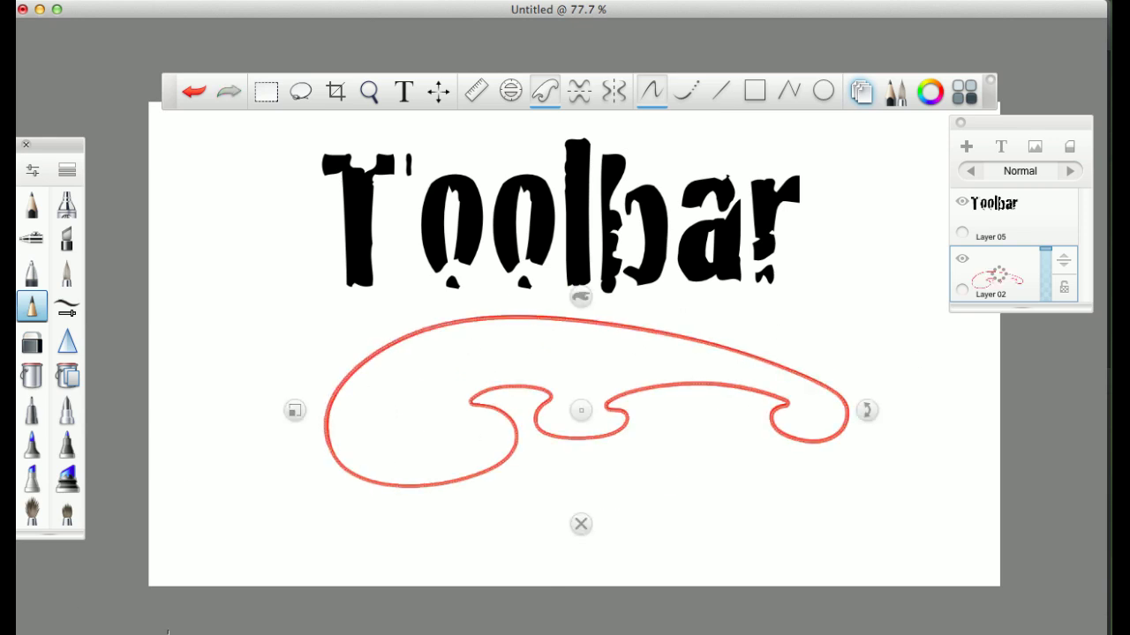
Undo the traced outline on Layer 02 and turn off the French curve guide.
key(super+z)
click(581, 524)
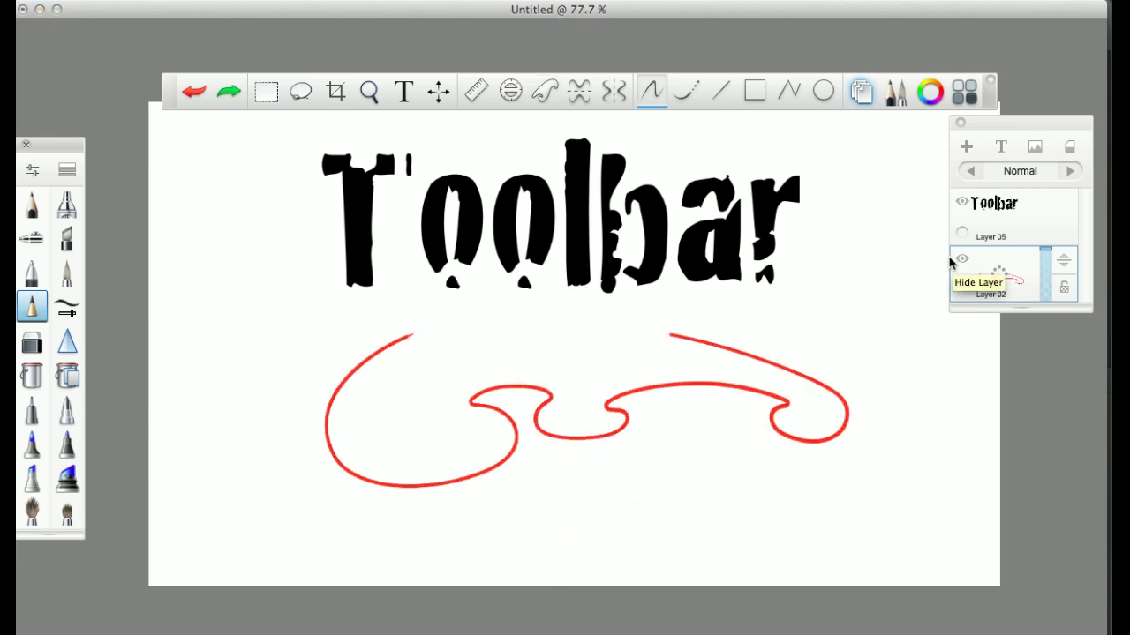
key(super+z)
Turn on symmetry across the horizontal axis, draw a wavy red stroke below the lettering, and clear it.
click(586, 89)
drag(273, 506, 845, 444)
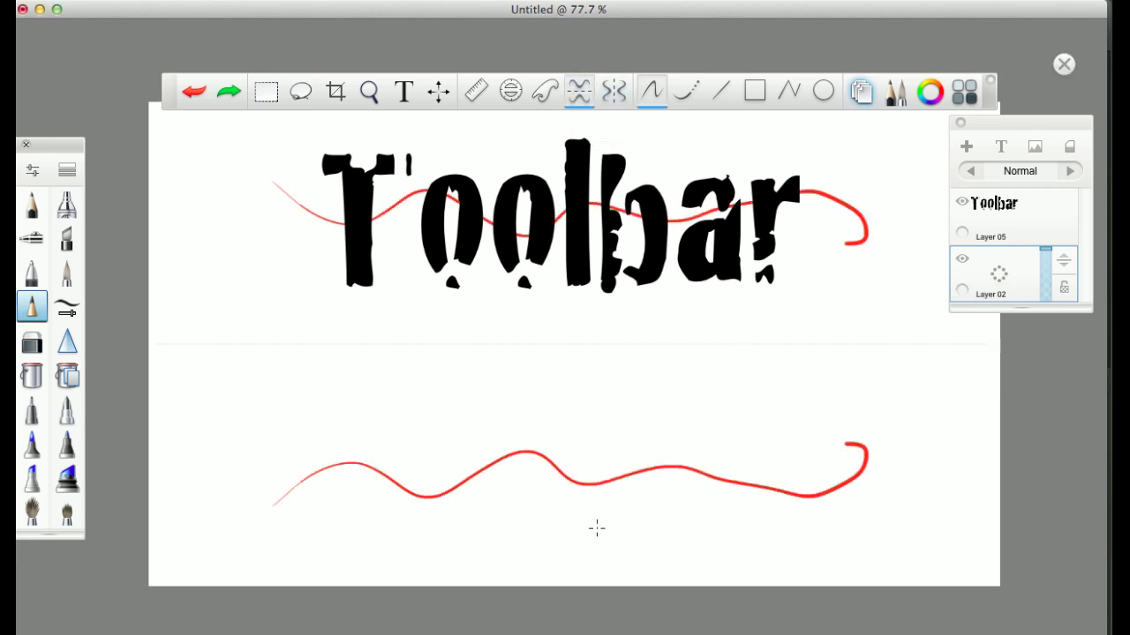
key(Delete)
Switch to symmetry across the vertical axis and sketch a pair of mirrored eyes with brows below the lettering.
click(613, 91)
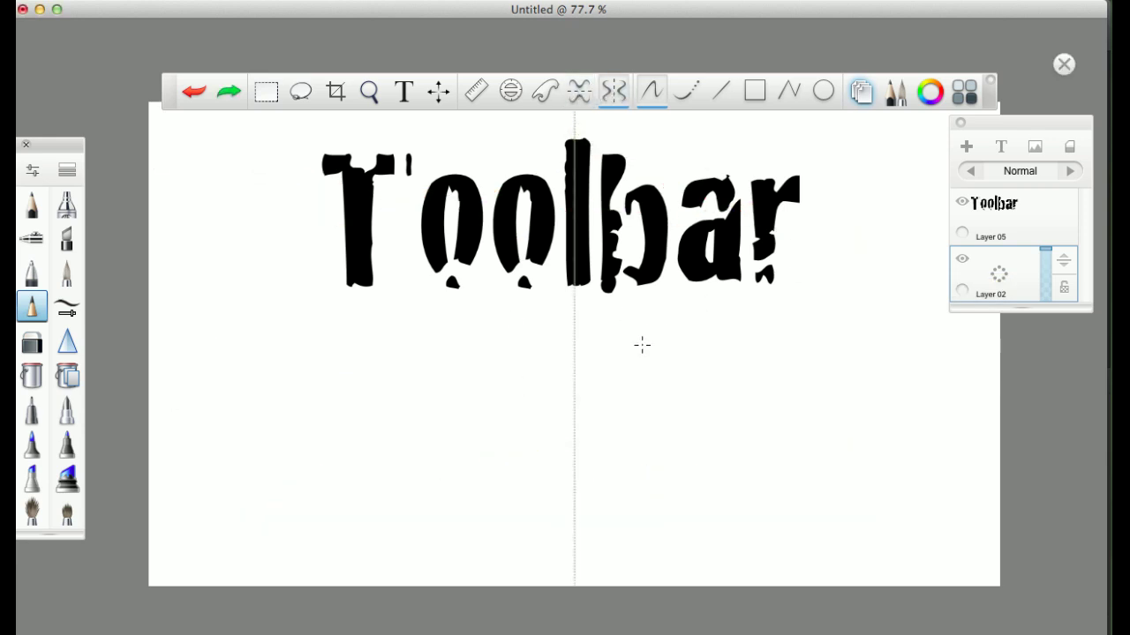
drag(651, 397, 729, 399)
drag(639, 406, 744, 403)
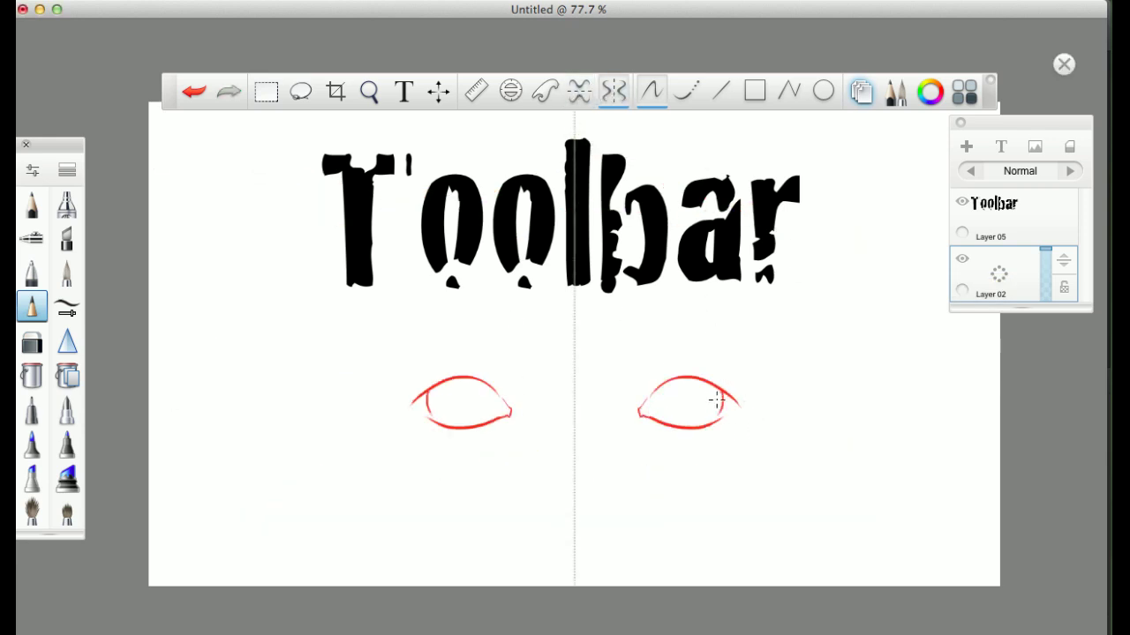
drag(643, 365, 738, 381)
drag(669, 399, 692, 394)
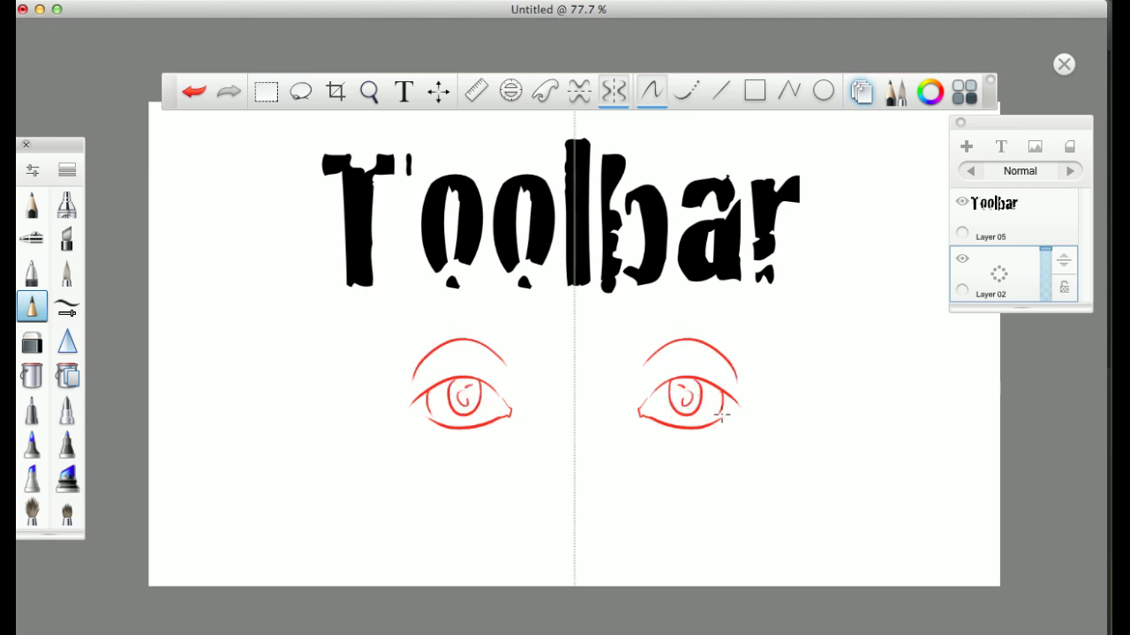
drag(600, 537, 655, 524)
Clear the eyes from Layer 02, try both symmetry axes together, and turn both off.
click(1068, 149)
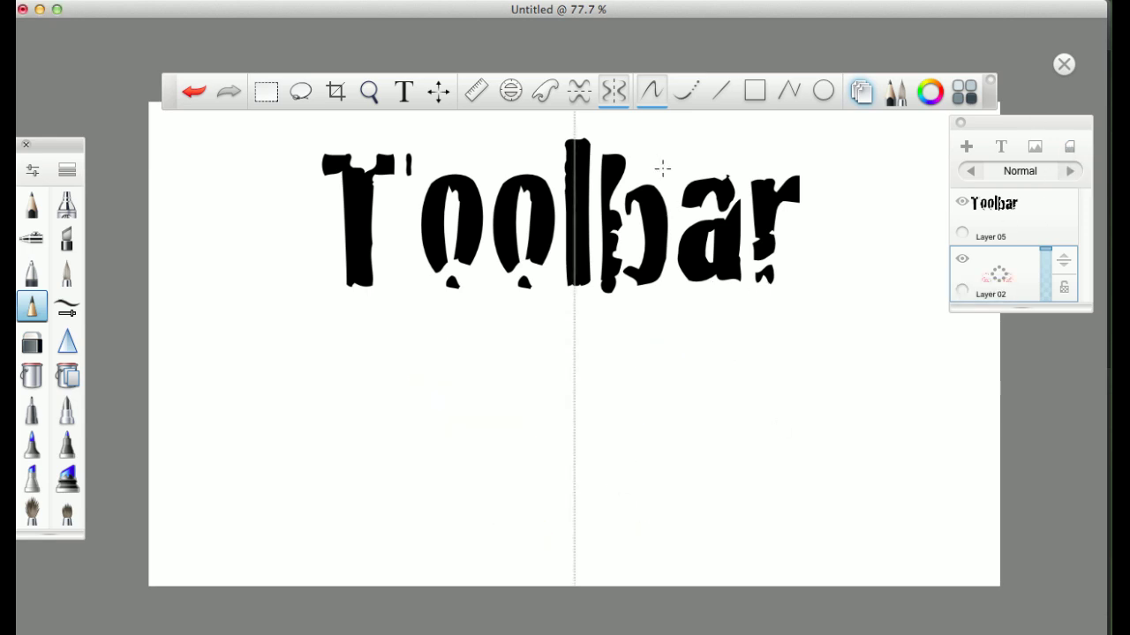
click(580, 99)
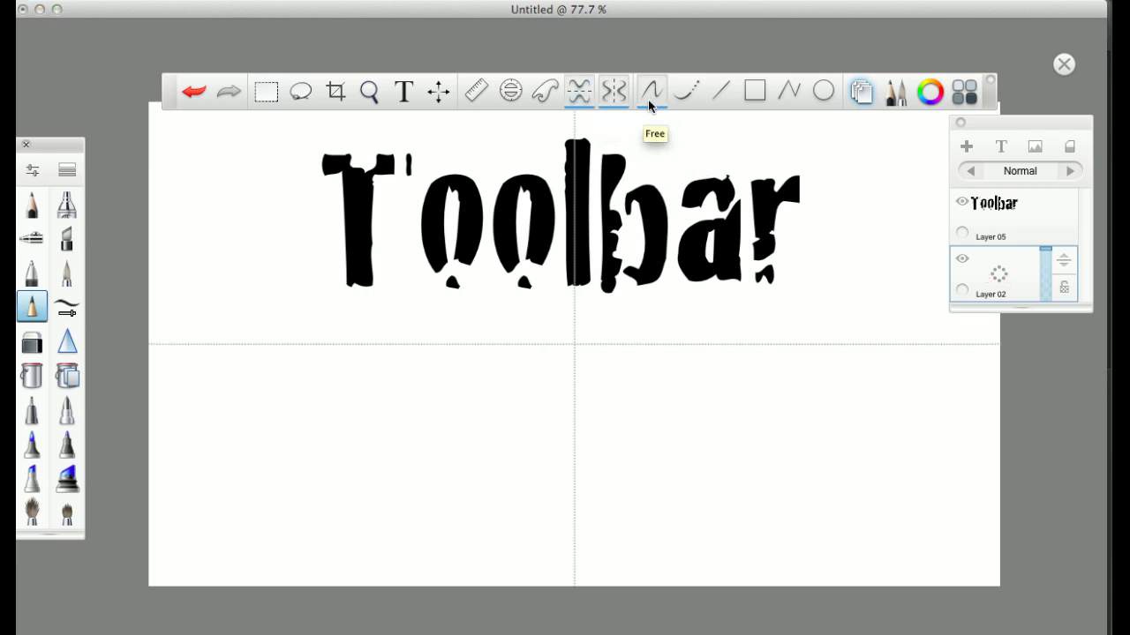
click(586, 99)
click(613, 99)
Draw a freehand stroke across the canvas with the Free stroke tool and undo it.
click(653, 92)
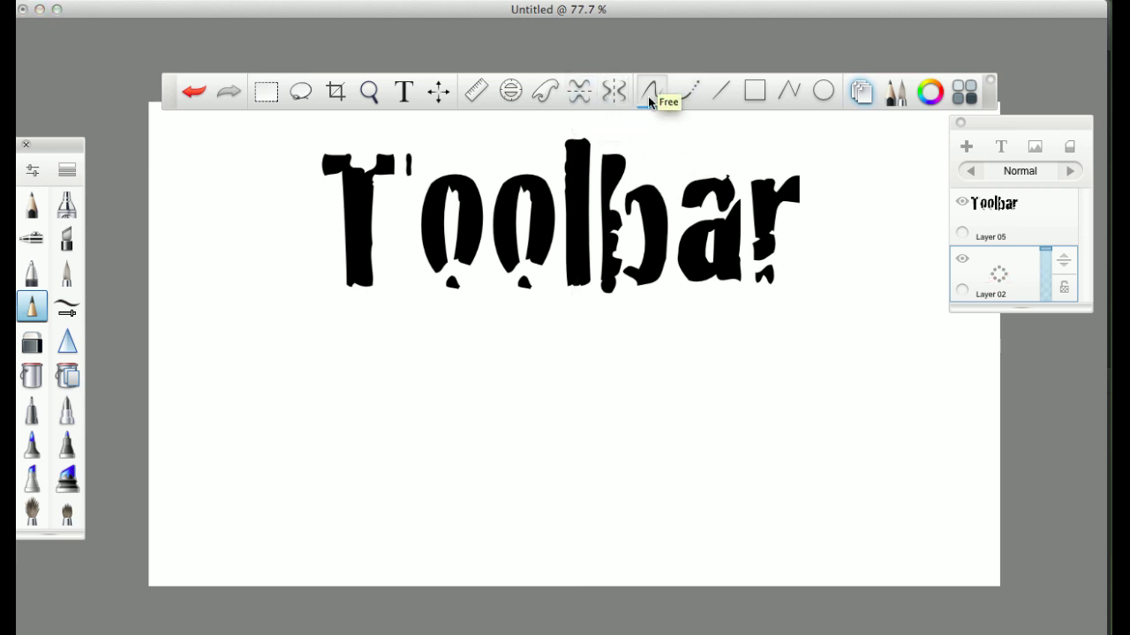
mouse_move(376, 430)
mouse_down()
mouse_move(774, 386)
mouse_move(969, 334)
mouse_up()
key(super+z)
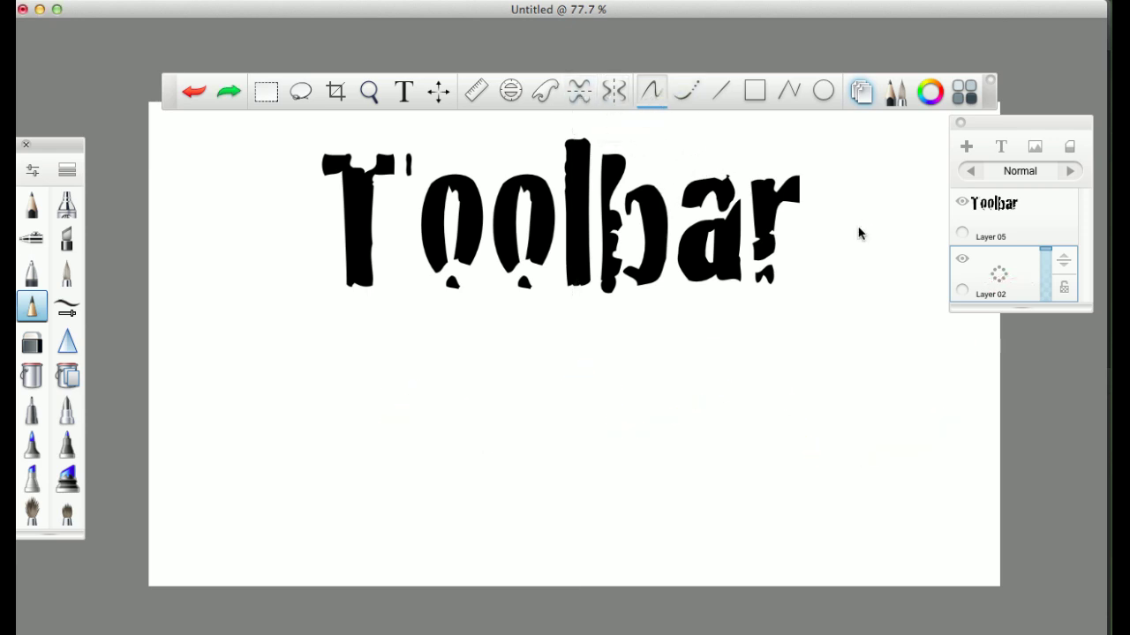
Draw a short wavy line with Steady Stroke, and a long curve with its smoothness set to maximum.
click(689, 91)
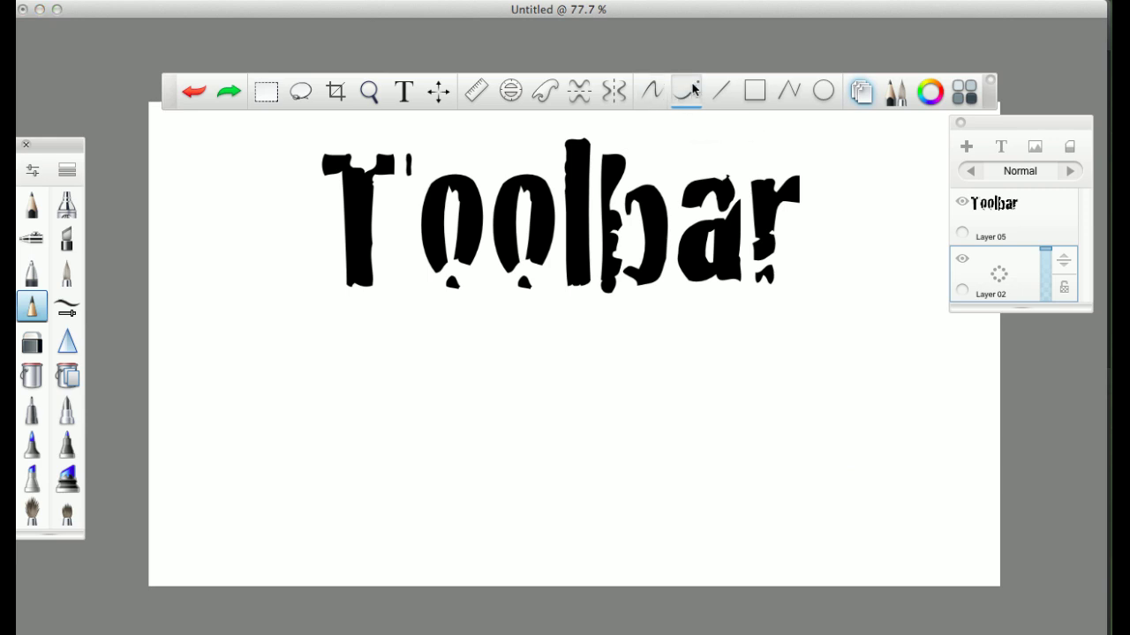
drag(305, 413, 388, 376)
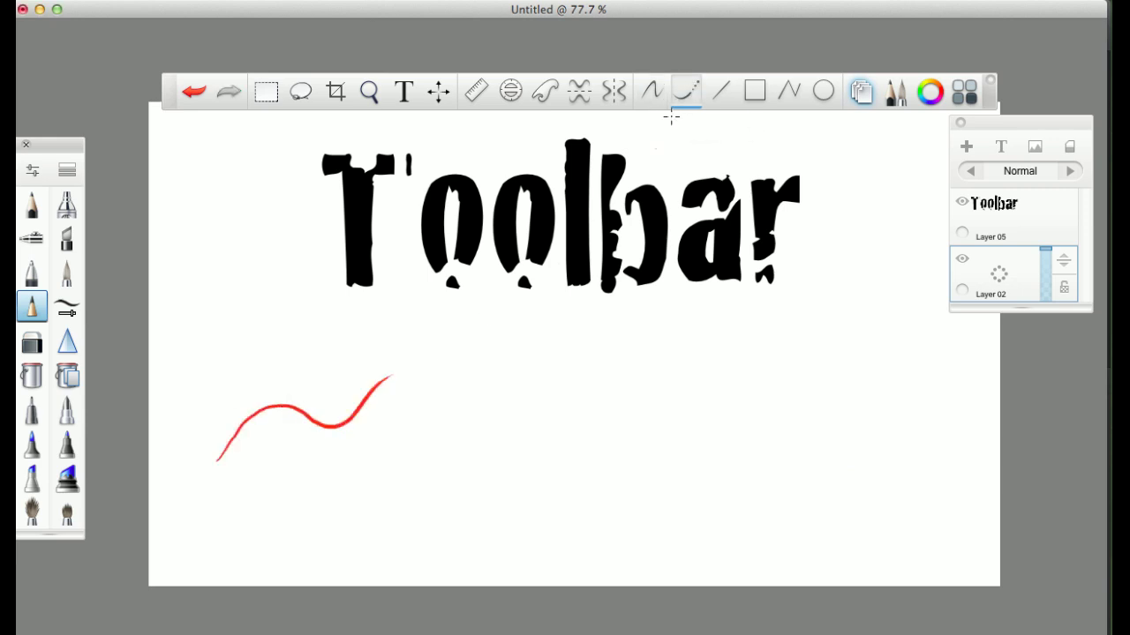
double_click(687, 90)
drag(467, 195, 656, 198)
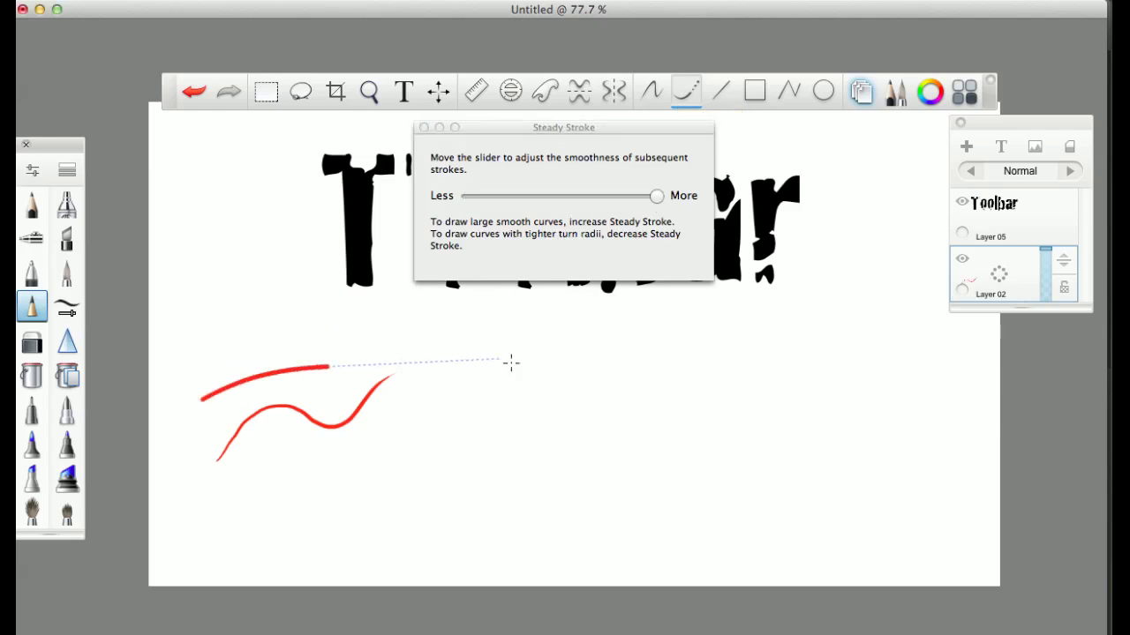
mouse_move(511, 362)
mouse_down()
mouse_move(689, 356)
mouse_move(883, 211)
mouse_up()
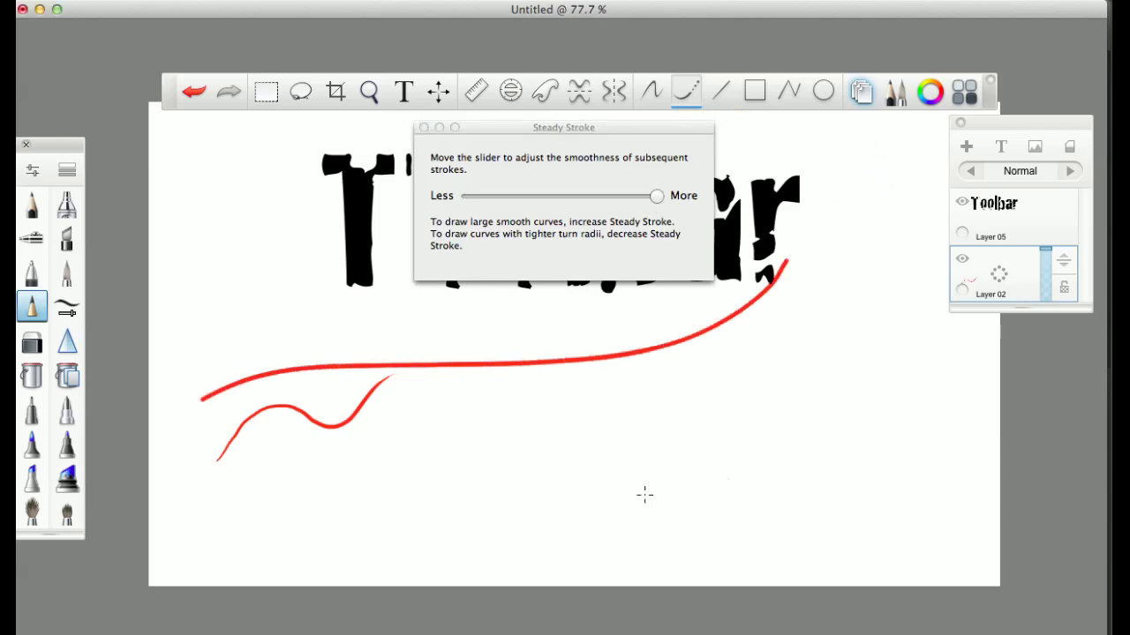
Draw a looping curve at about one-third Steady Stroke smoothness and a nearly horizontal line at minimum smoothness.
drag(657, 195, 536, 195)
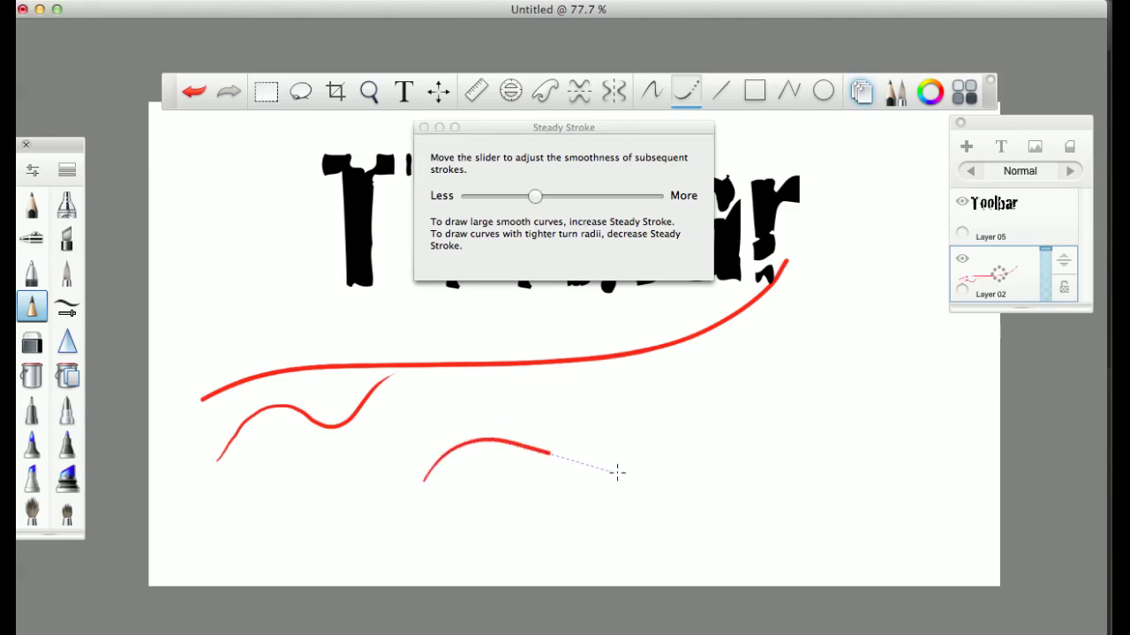
mouse_move(617, 473)
mouse_down()
mouse_move(752, 305)
mouse_move(617, 461)
mouse_move(706, 507)
mouse_up()
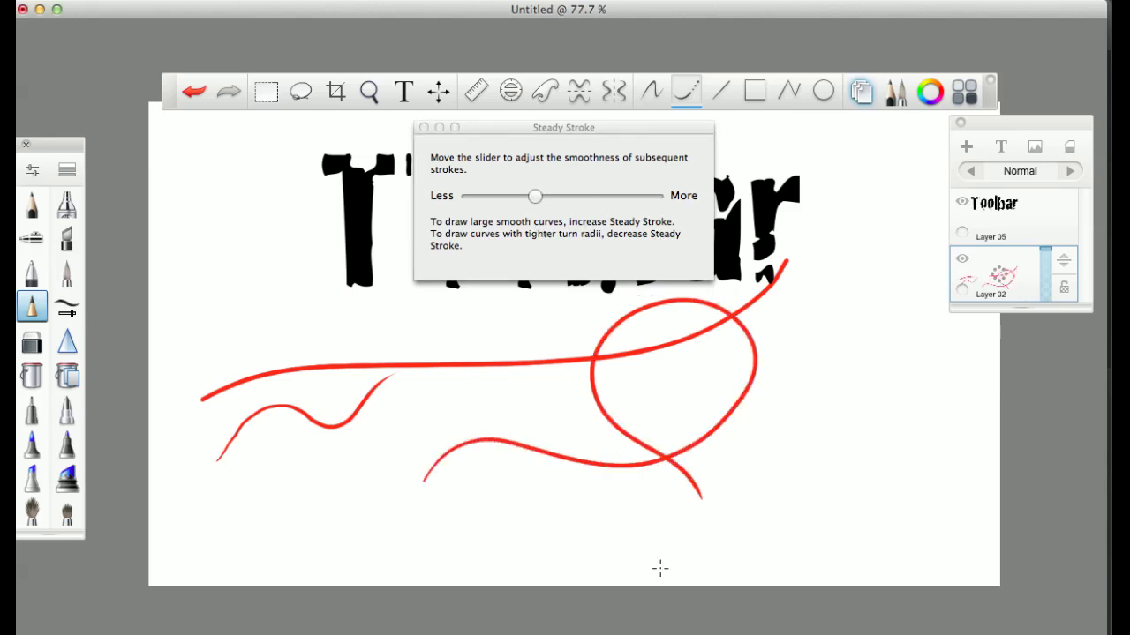
click(669, 257)
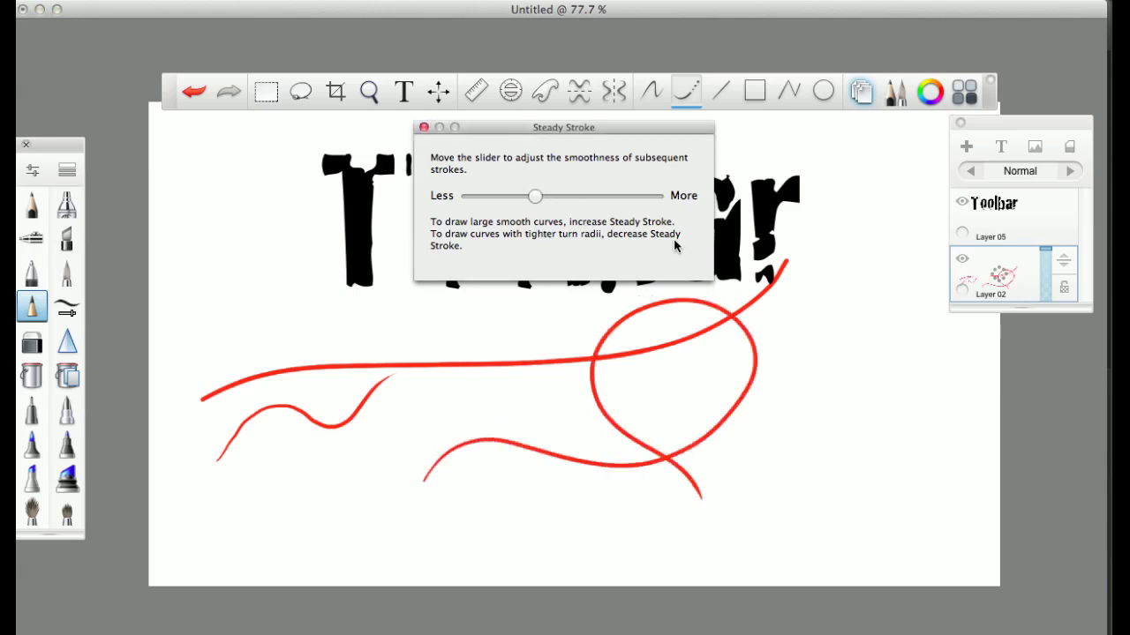
drag(489, 196, 467, 196)
drag(671, 513, 752, 505)
Draw comparison lines across the lower canvas with Steady Stroke smoothness at about one-fifth, about halfway, and maximum.
click(517, 240)
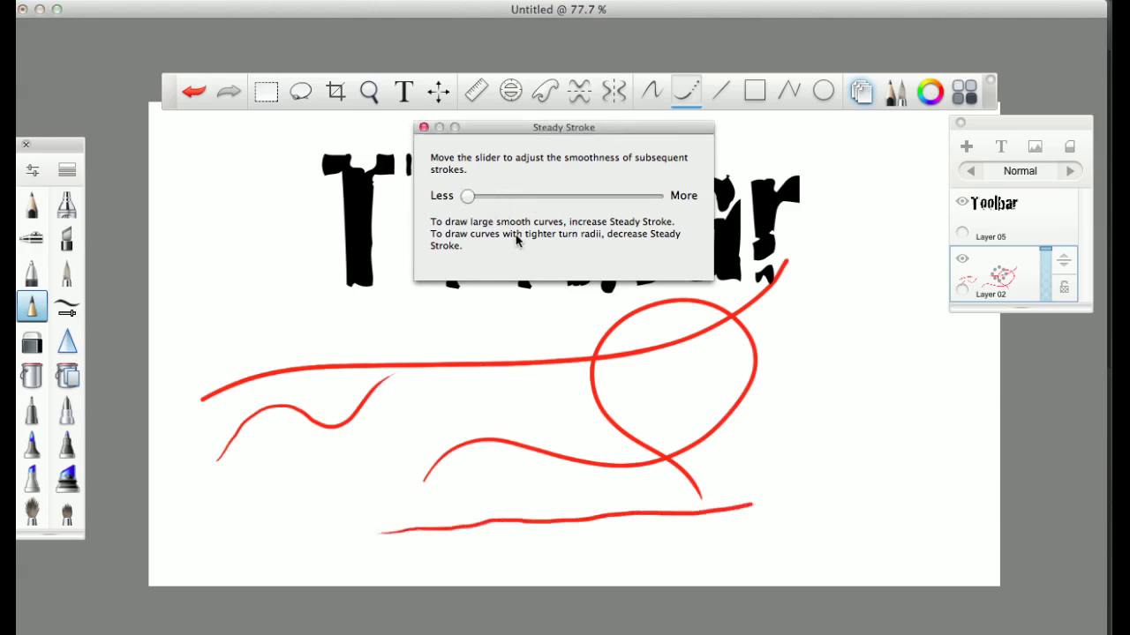
drag(486, 197, 503, 197)
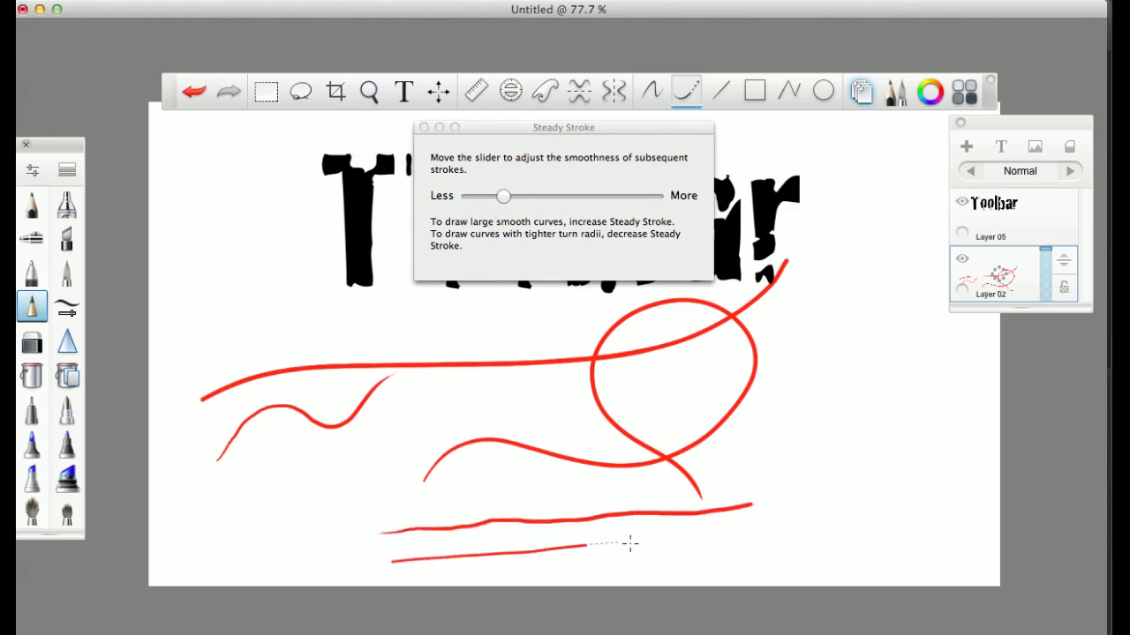
drag(747, 532, 751, 529)
click(500, 205)
drag(545, 196, 555, 196)
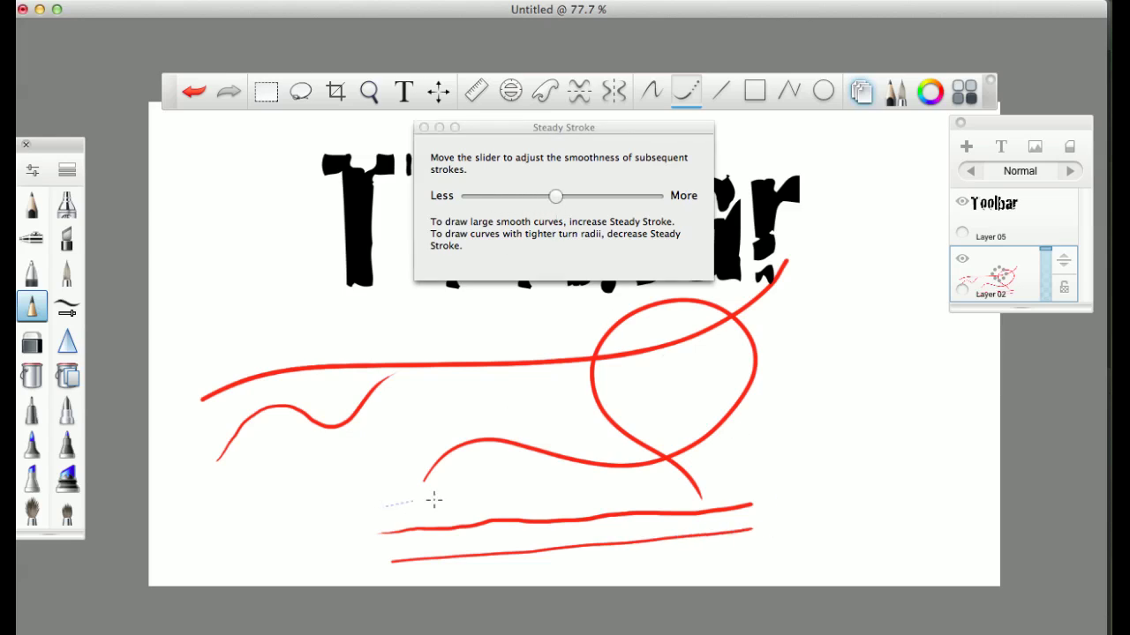
drag(767, 468, 752, 466)
click(556, 196)
drag(556, 196, 656, 195)
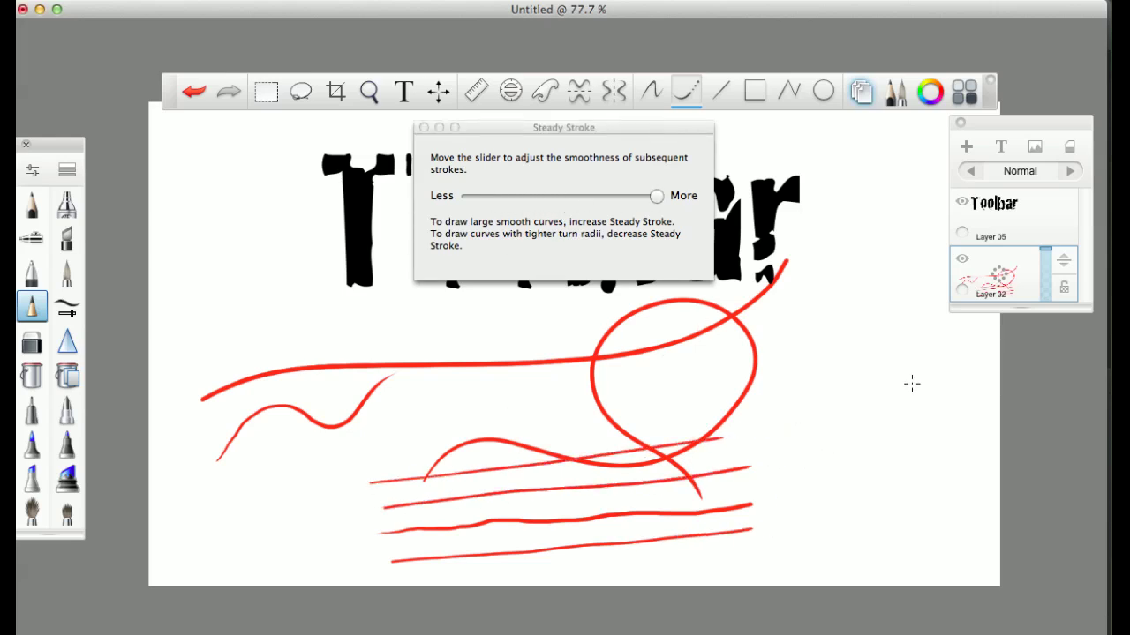
Close the Steady Stroke settings and clear all test strokes from Layer 02.
click(423, 128)
click(1070, 146)
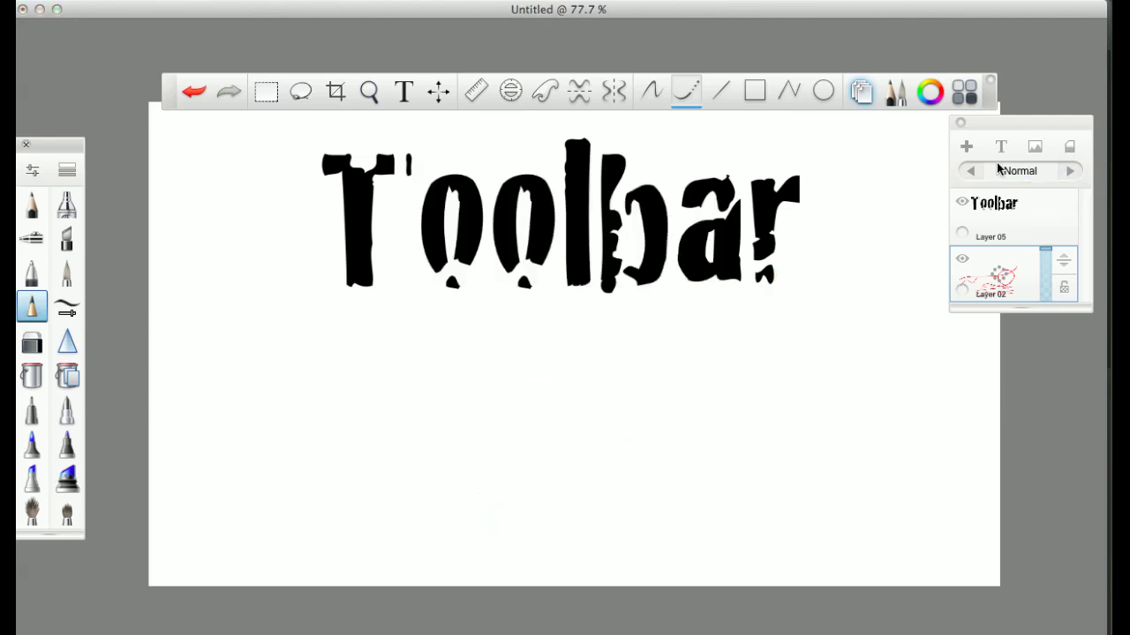
Draw a long, slightly rising straight line below the lettering and a small square beneath it.
click(721, 91)
drag(463, 375, 857, 358)
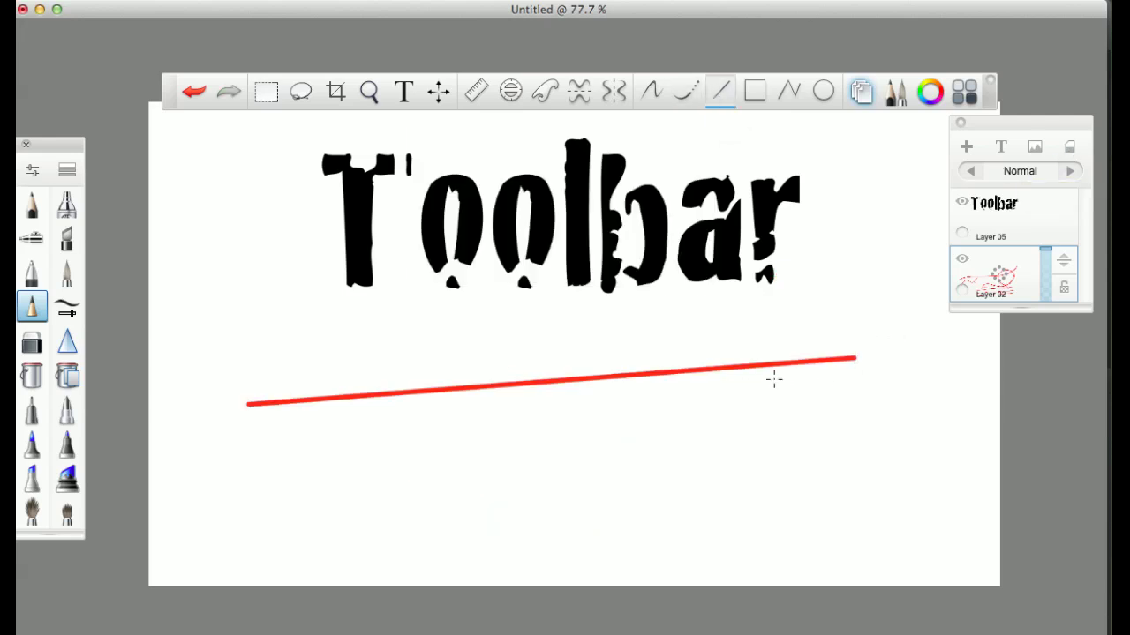
click(755, 90)
drag(429, 444, 462, 477)
Draw a closed triangle with the Polyline tool under the right half of the long line.
click(721, 95)
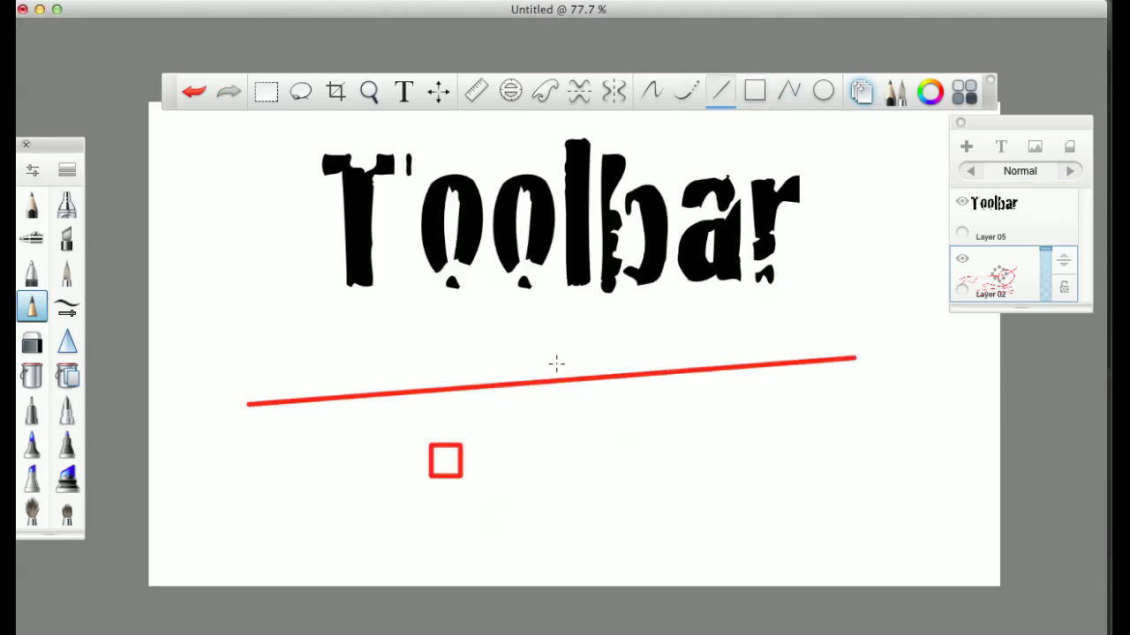
click(789, 90)
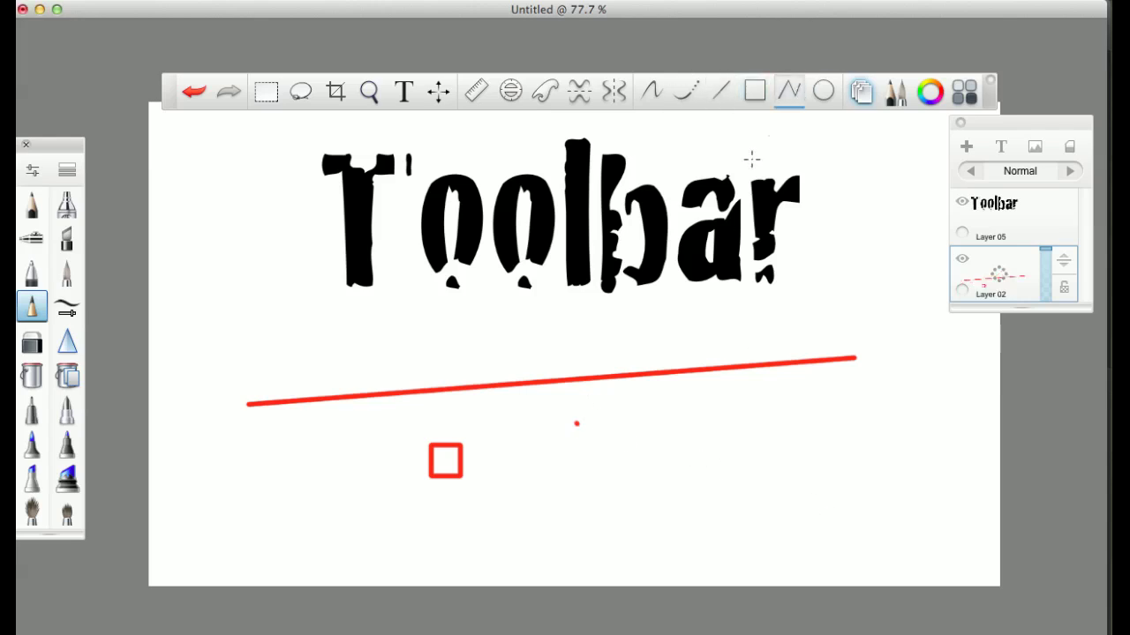
click(672, 403)
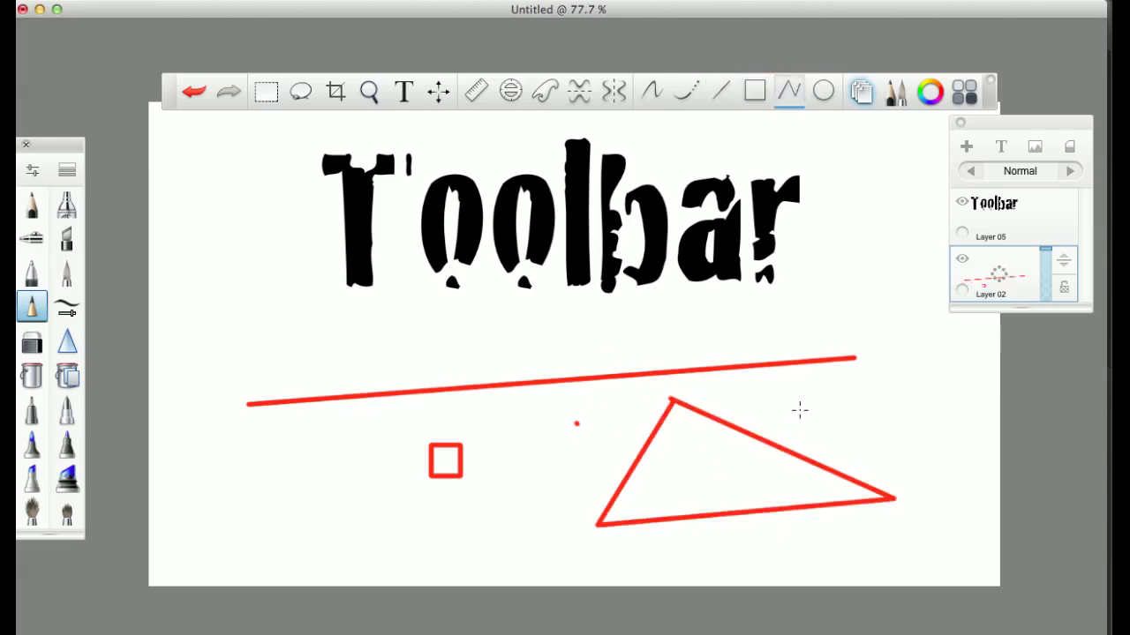
Add a tall rectangle and an oval across the long line's left half, and clear Layer 02.
click(755, 90)
drag(245, 315, 342, 443)
click(828, 93)
drag(465, 362, 551, 467)
key(Delete)
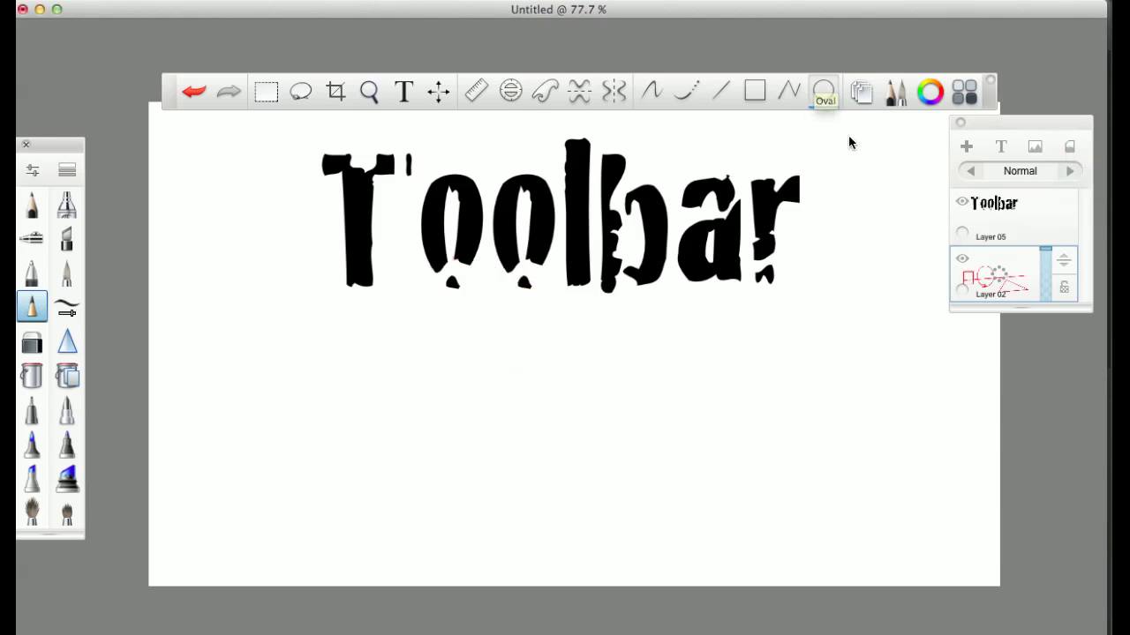
Hide the layer editor and brush palette, and show the color editor.
click(861, 92)
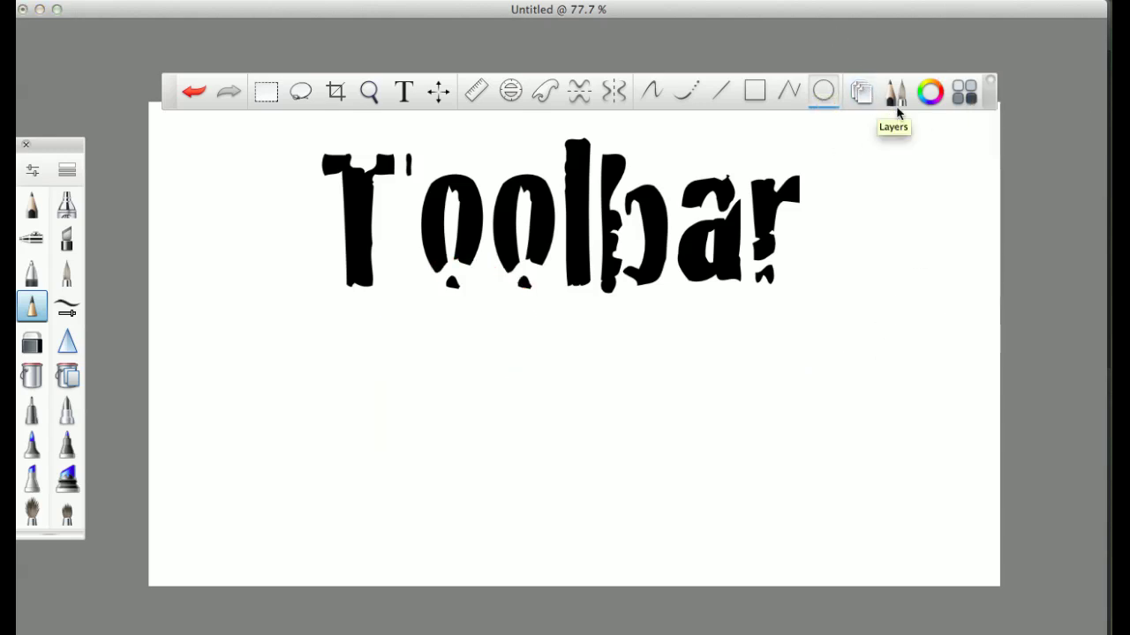
click(895, 93)
click(931, 94)
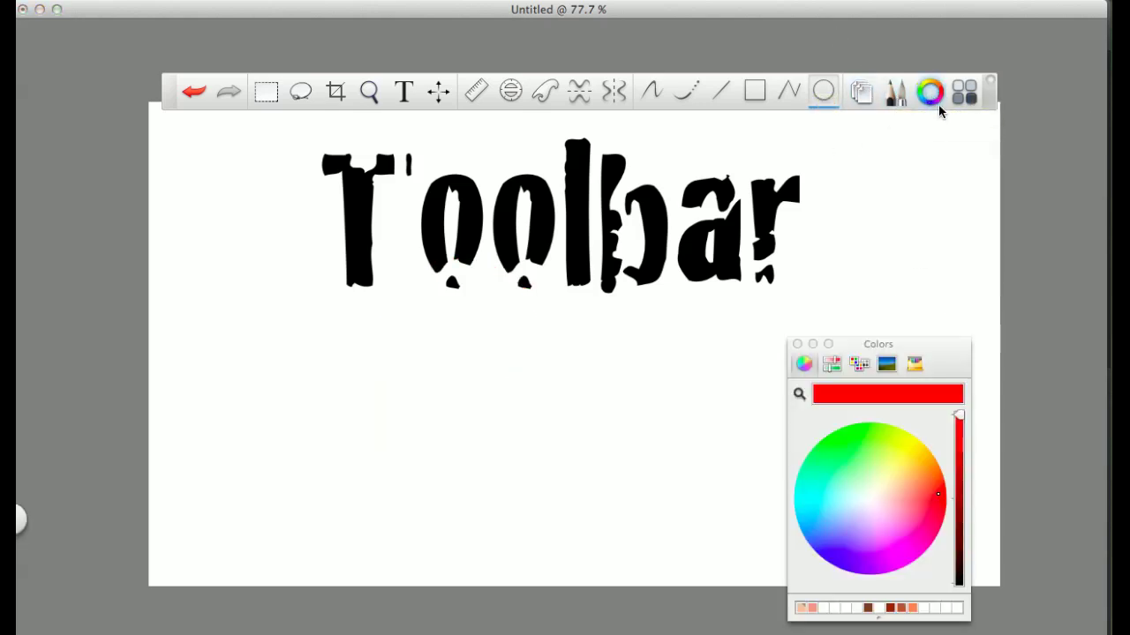
click(964, 92)
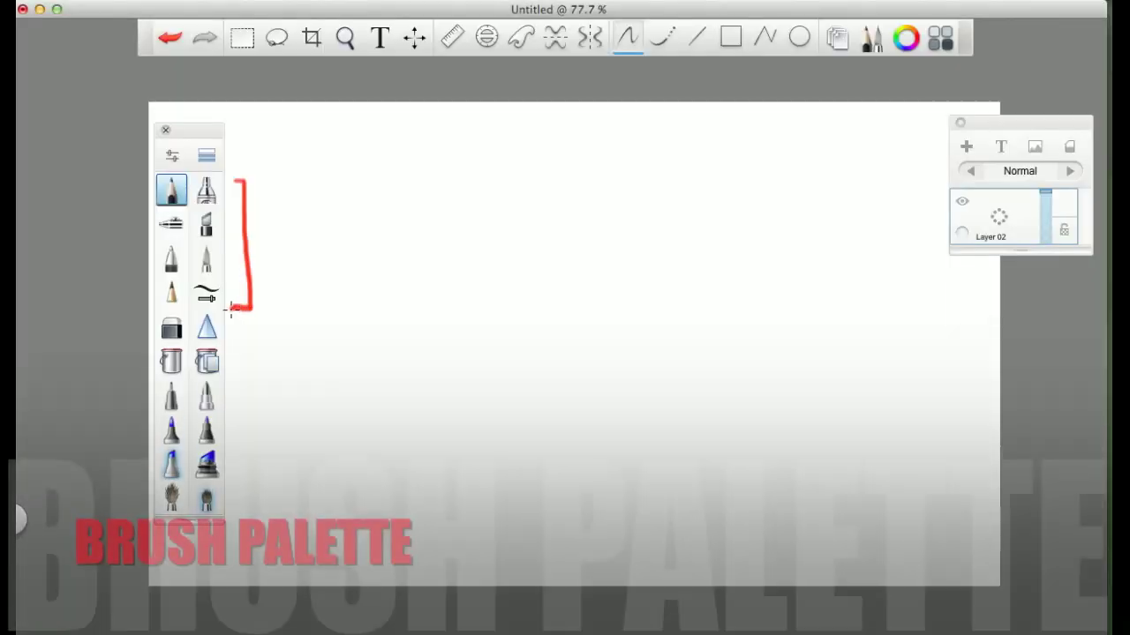
Redraw the red bracket to span the regular brushes down to the fill tools and letter "REG." beside it.
key(super+z)
drag(250, 202, 253, 375)
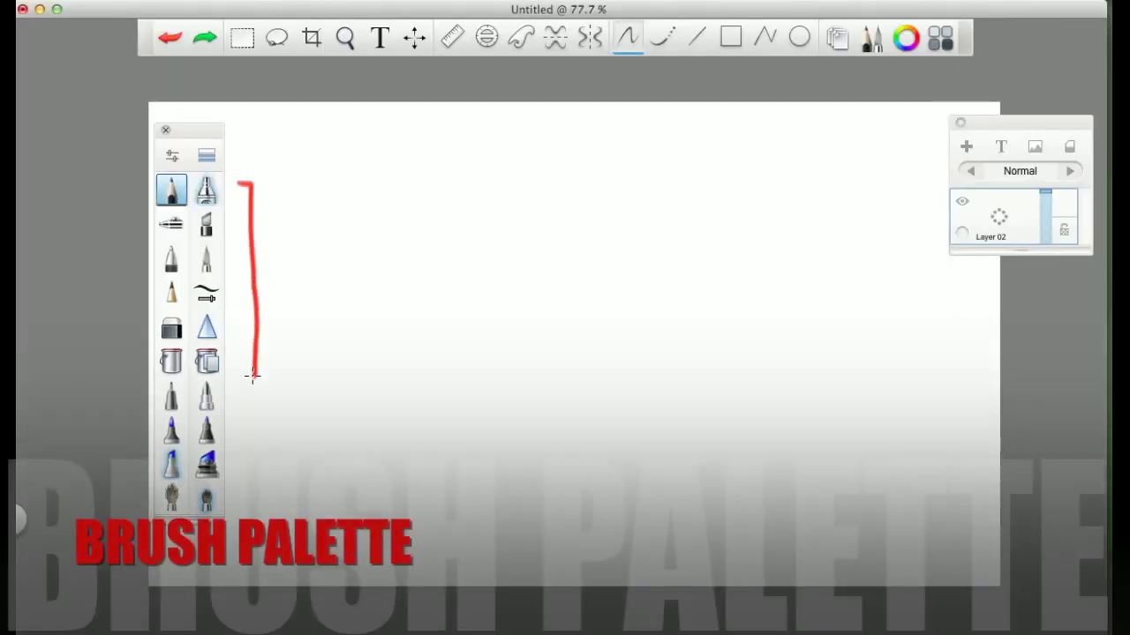
drag(280, 265, 311, 273)
mouse_move(318, 235)
mouse_down()
mouse_move(323, 262)
mouse_move(351, 266)
mouse_up()
drag(310, 236, 350, 223)
drag(319, 257, 349, 241)
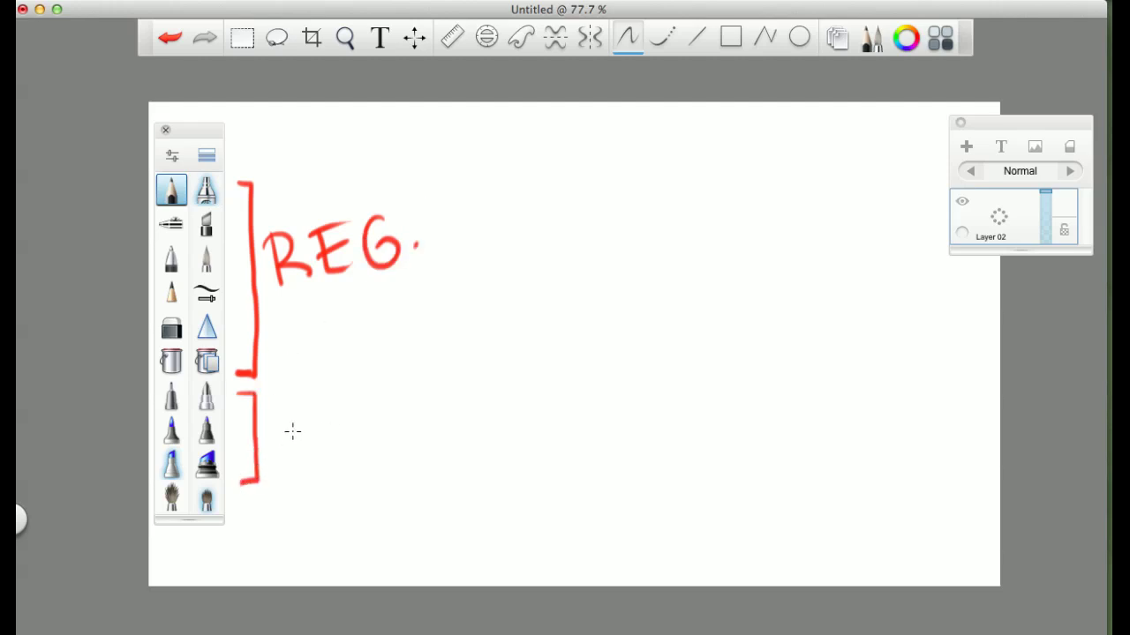
Hand-letter a COPIC label in red beside the bracket for the Copic markers.
drag(308, 412, 310, 456)
drag(330, 407, 332, 411)
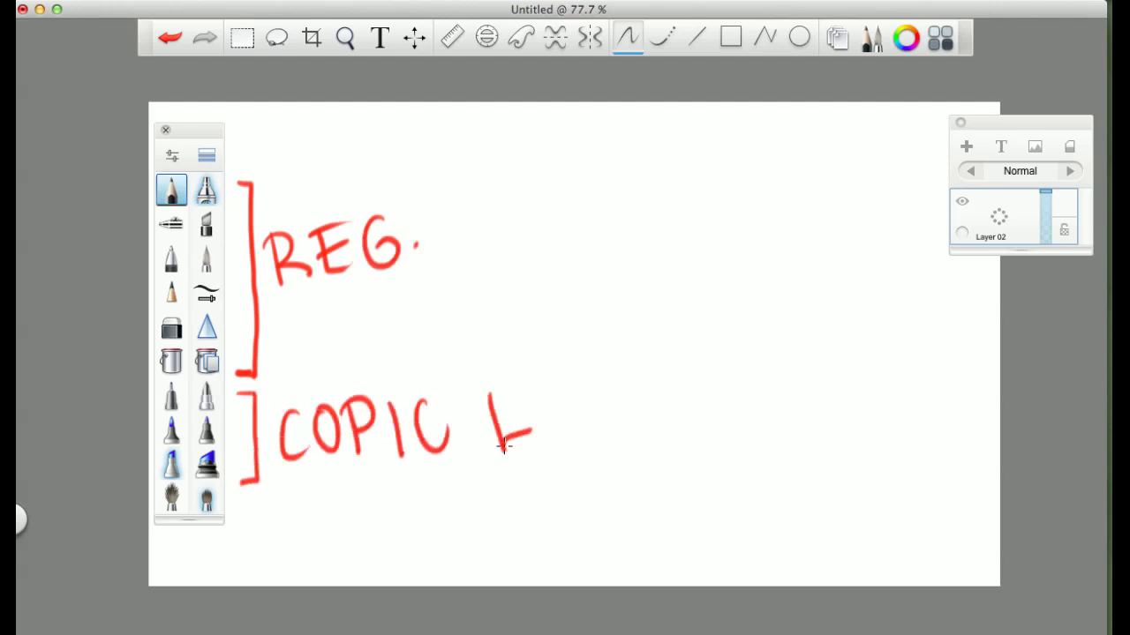
drag(546, 399, 551, 441)
drag(581, 375, 579, 402)
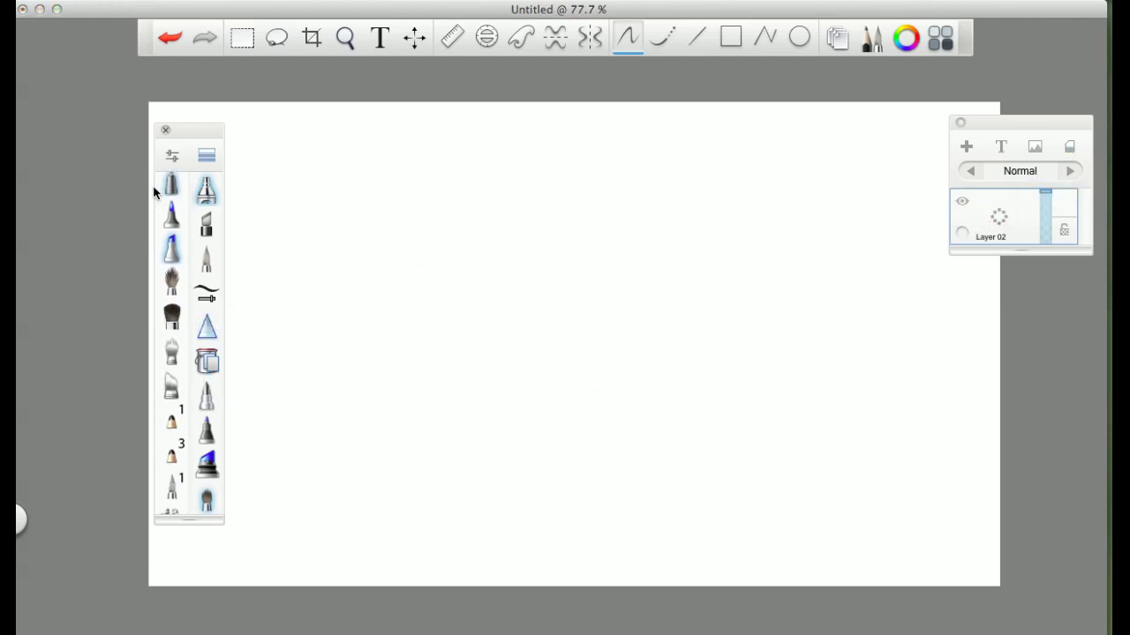
Draw a red bracket beside the two rows of synthetic brushes and the two rows of smudge brushes in the palette.
drag(153, 186, 170, 116)
drag(209, 390, 205, 80)
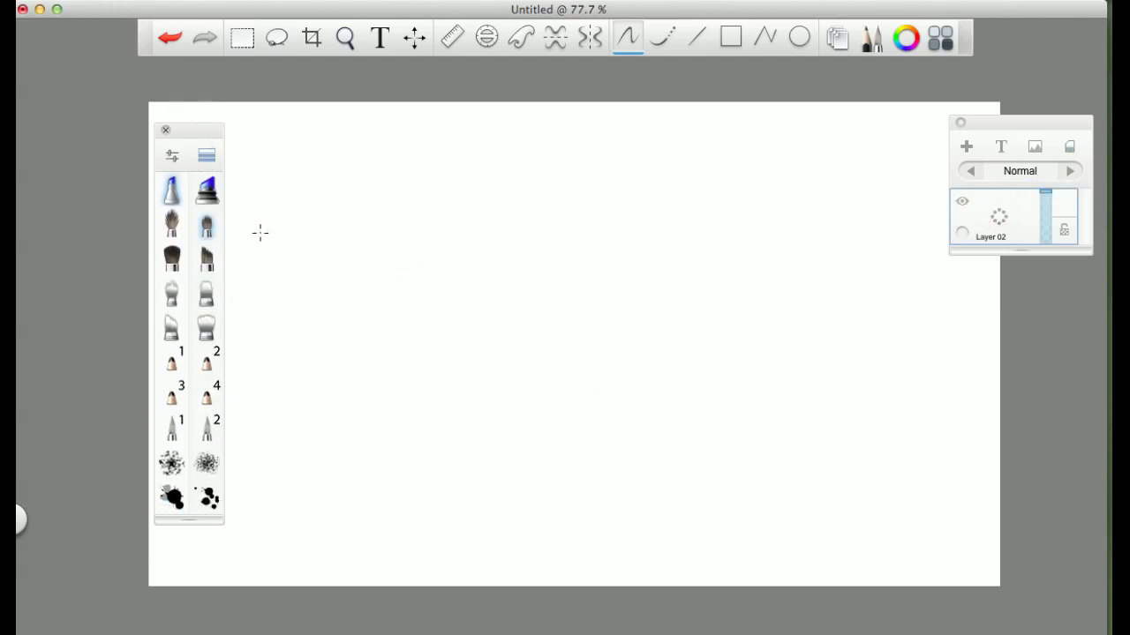
drag(260, 233, 260, 374)
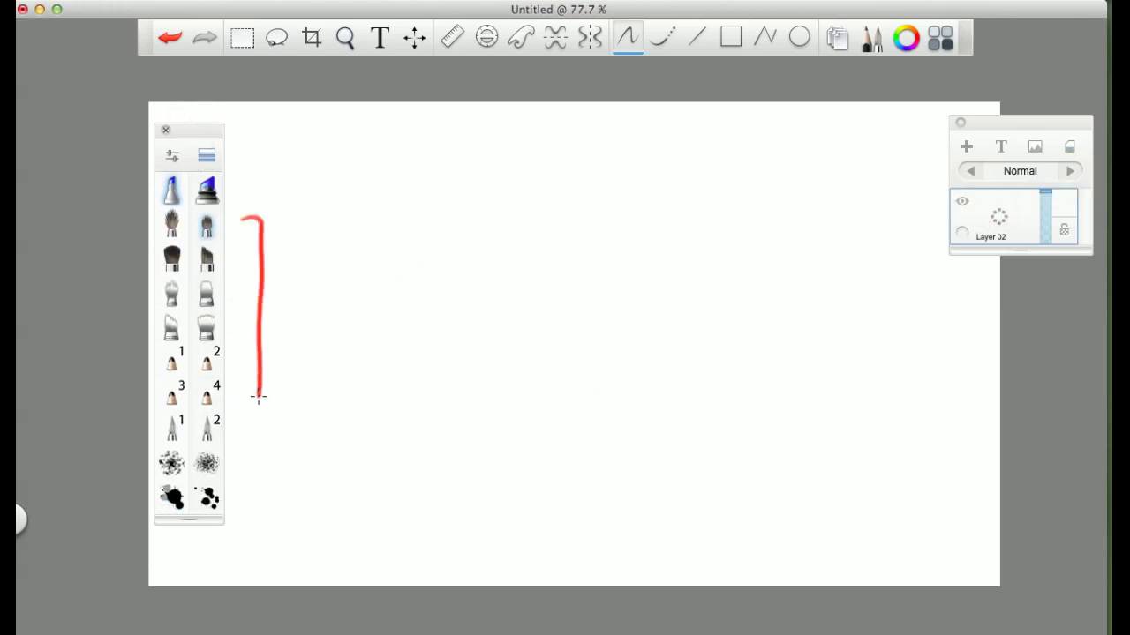
key(super+z)
drag(236, 212, 243, 334)
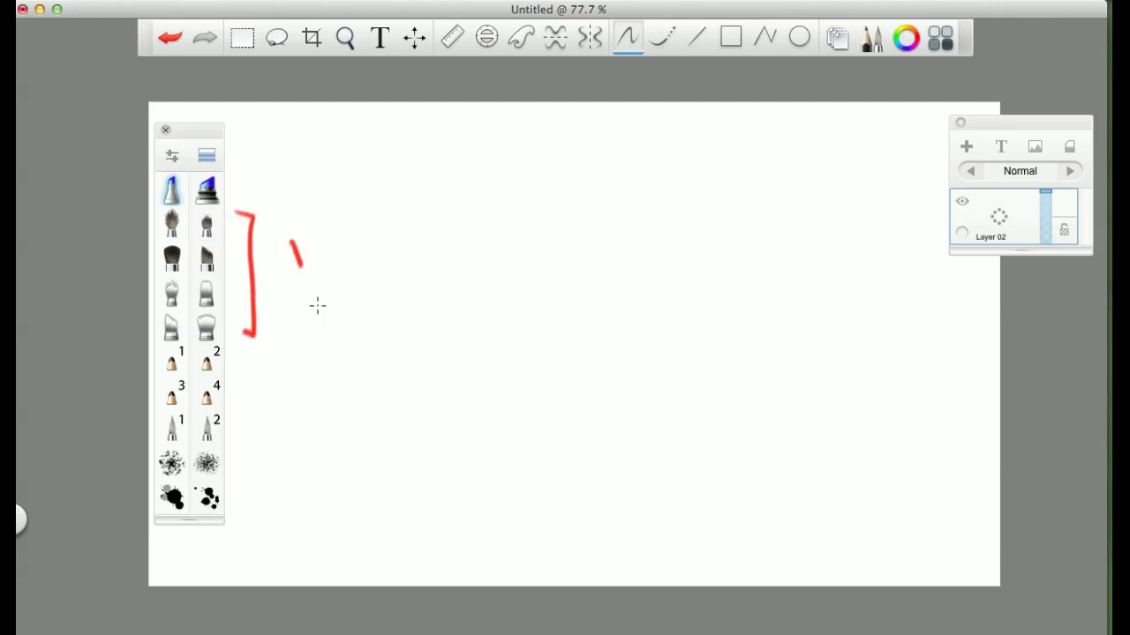
Hand-letter "V 6.0", "REG?" and "REG" labels beside their brush group brackets, and clear Layer 02.
mouse_move(318, 306)
mouse_down()
mouse_move(323, 237)
mouse_move(372, 280)
mouse_up()
click(415, 295)
drag(460, 238, 455, 242)
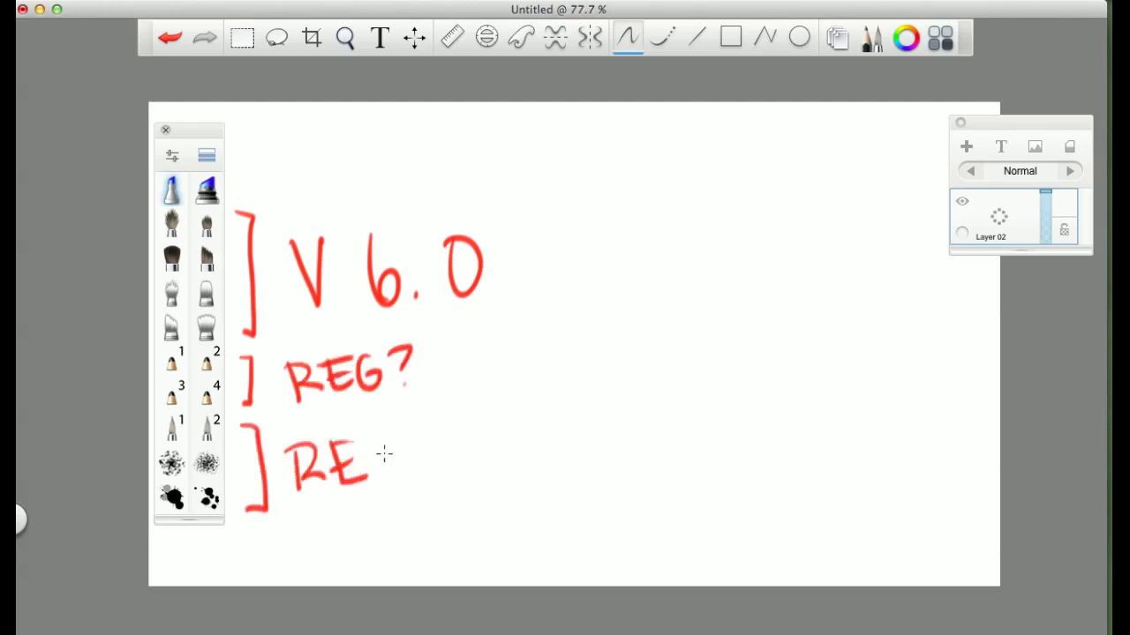
drag(399, 442, 379, 461)
click(1069, 147)
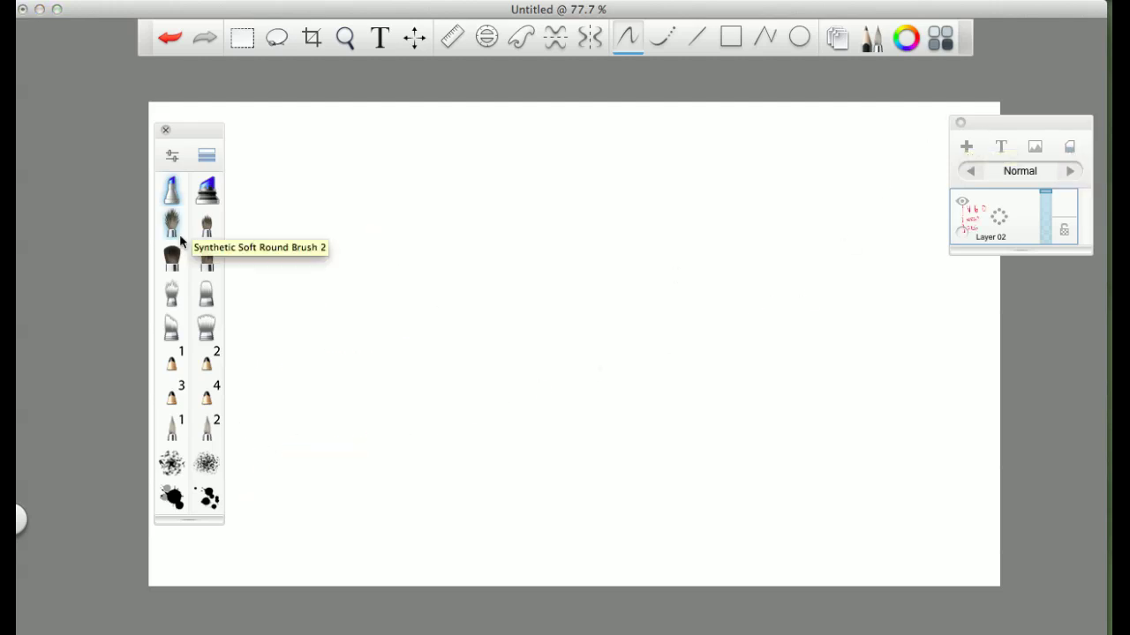
Paint overlapping red sample strokes with each of the four synthetic paint brushes on the canvas's left half.
click(171, 223)
mouse_move(287, 265)
mouse_down()
mouse_move(313, 251)
mouse_move(496, 311)
mouse_up()
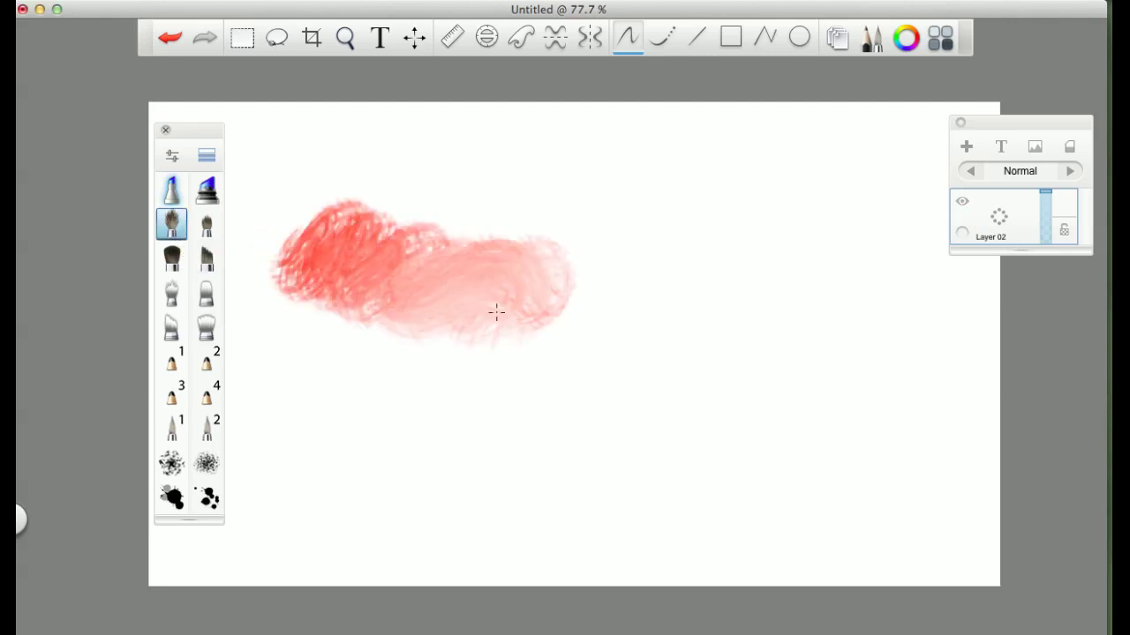
click(206, 223)
mouse_move(415, 190)
mouse_down()
mouse_move(457, 220)
mouse_move(680, 252)
mouse_up()
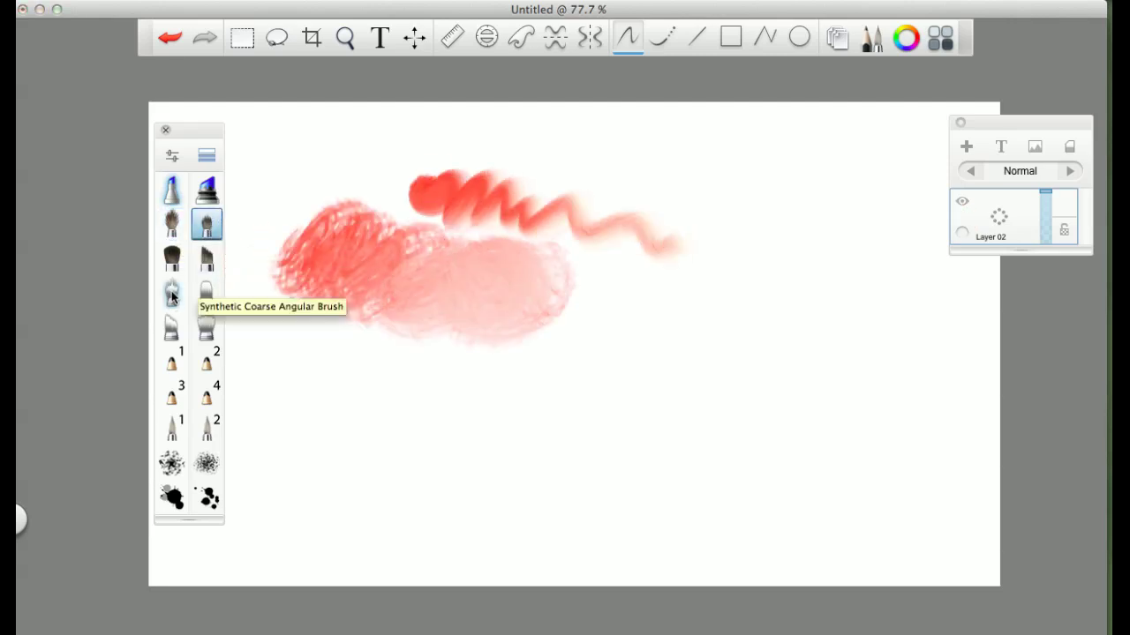
click(171, 258)
drag(301, 366, 464, 366)
click(207, 258)
drag(358, 326, 506, 332)
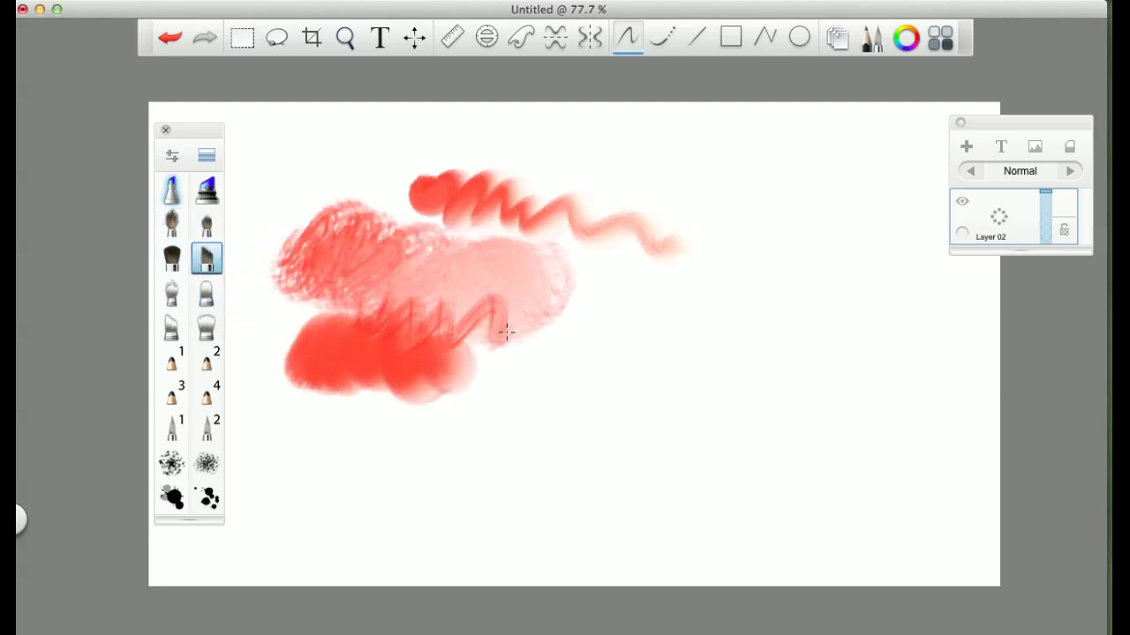
Smear the painted red area with each of the four smudge brushes, pulling color downward and outward.
click(172, 292)
mouse_move(291, 329)
mouse_down()
mouse_move(323, 308)
mouse_move(509, 313)
mouse_move(454, 292)
mouse_move(292, 325)
mouse_up()
click(207, 292)
mouse_move(411, 308)
mouse_down()
mouse_move(388, 292)
mouse_move(451, 442)
mouse_move(474, 308)
mouse_move(429, 403)
mouse_move(473, 397)
mouse_move(481, 454)
mouse_up()
click(178, 328)
drag(454, 328, 427, 424)
click(207, 328)
mouse_move(468, 358)
mouse_down()
mouse_move(471, 385)
mouse_move(471, 315)
mouse_move(495, 281)
mouse_up()
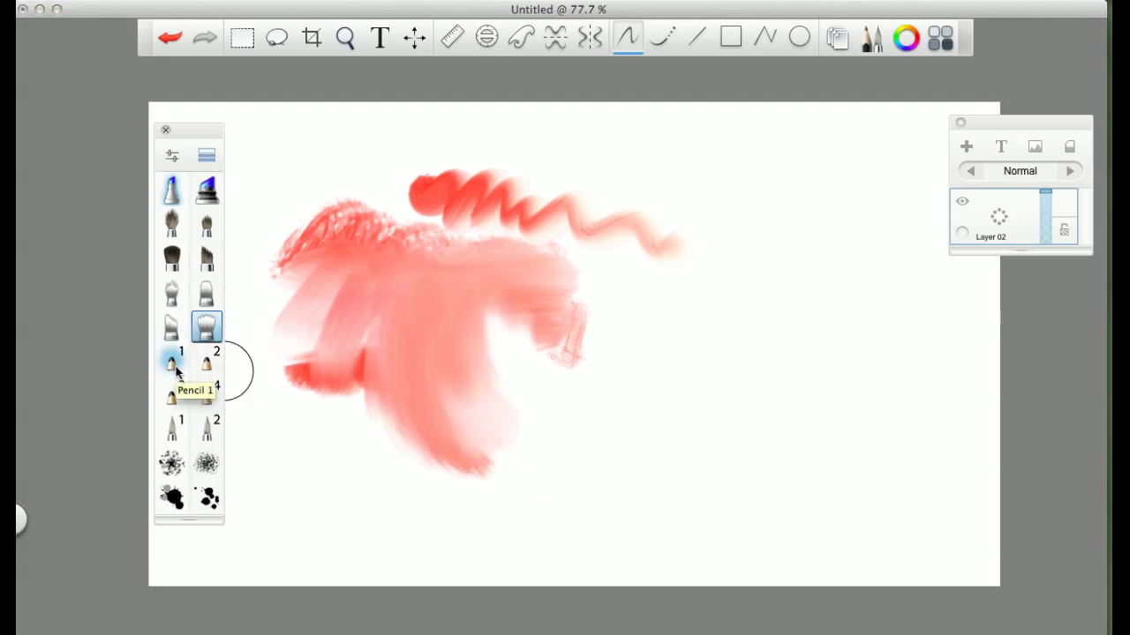
Draw wavy sample strokes near the canvas's upper edge with three Copic markers, from a broad nib to a fine liner.
click(172, 190)
mouse_move(356, 147)
mouse_down()
mouse_move(401, 168)
mouse_move(489, 149)
mouse_move(337, 128)
mouse_move(461, 121)
mouse_up()
drag(178, 222, 172, 276)
click(171, 265)
drag(518, 124, 771, 172)
click(171, 224)
drag(672, 165, 721, 194)
Add broad Copic marker strokes at the canvas's middle right and a long thin wave with Copic Drawing Pen F.
click(218, 228)
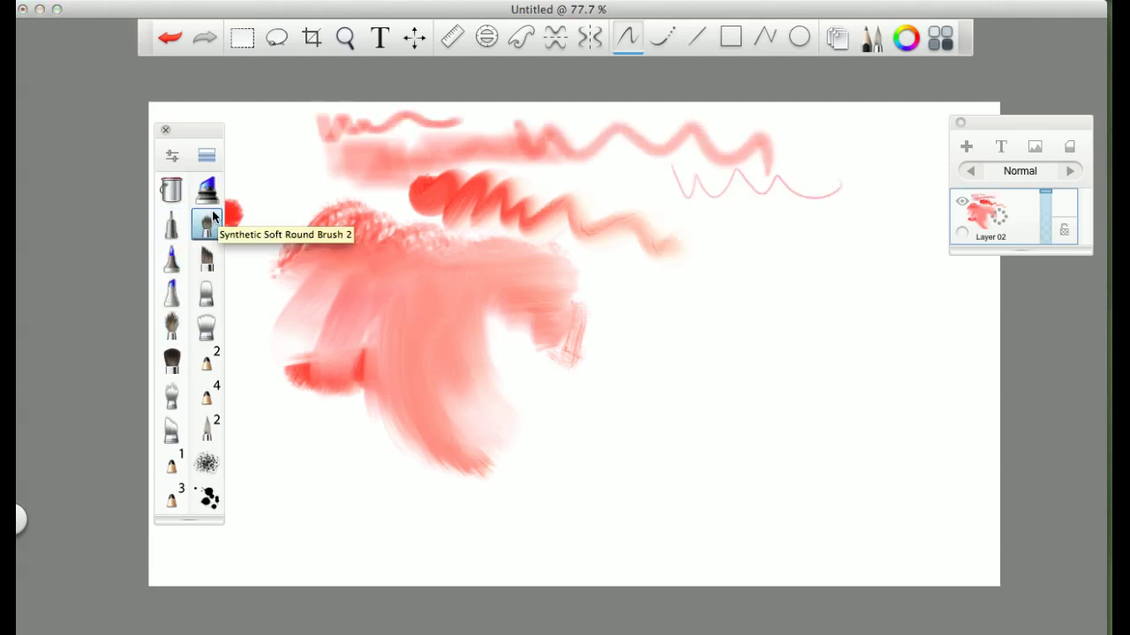
drag(544, 261, 805, 274)
click(221, 272)
scroll(212, 318, up, 3)
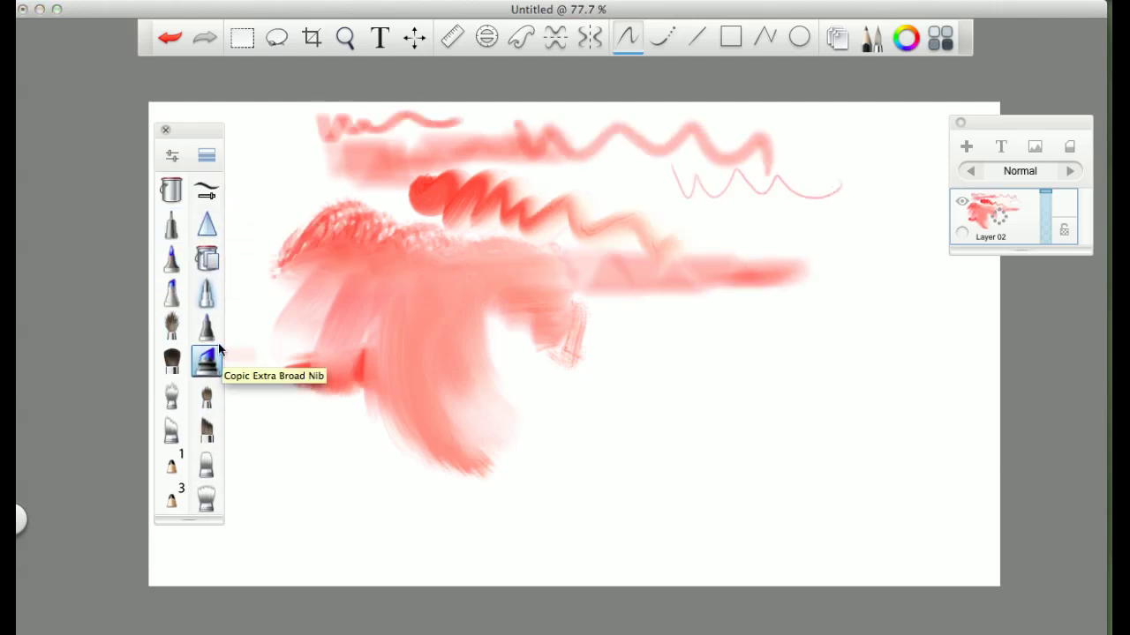
mouse_move(565, 369)
mouse_down()
mouse_move(612, 368)
mouse_move(799, 307)
mouse_up()
click(207, 292)
mouse_move(342, 484)
mouse_down()
mouse_move(519, 496)
mouse_move(738, 382)
mouse_up()
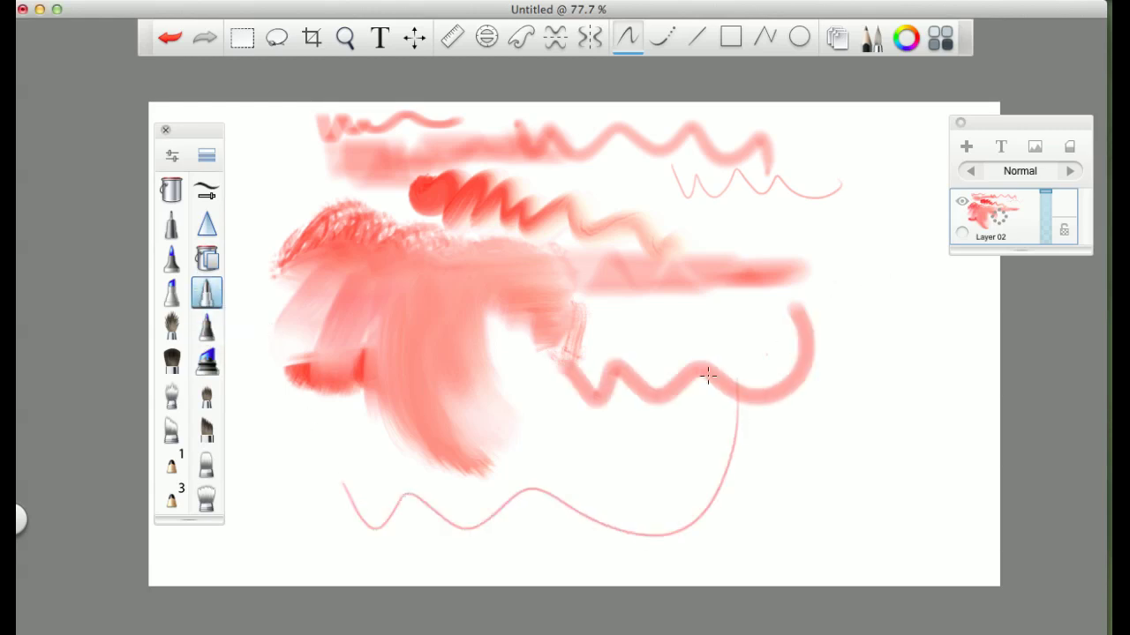
View the brush library's sets and the size and wetness properties of Copic Drawing Pen F.
click(207, 156)
scroll(886, 313, down, 2)
mouse_move(885, 318)
mouse_down()
mouse_move(888, 480)
mouse_move(886, 291)
mouse_up()
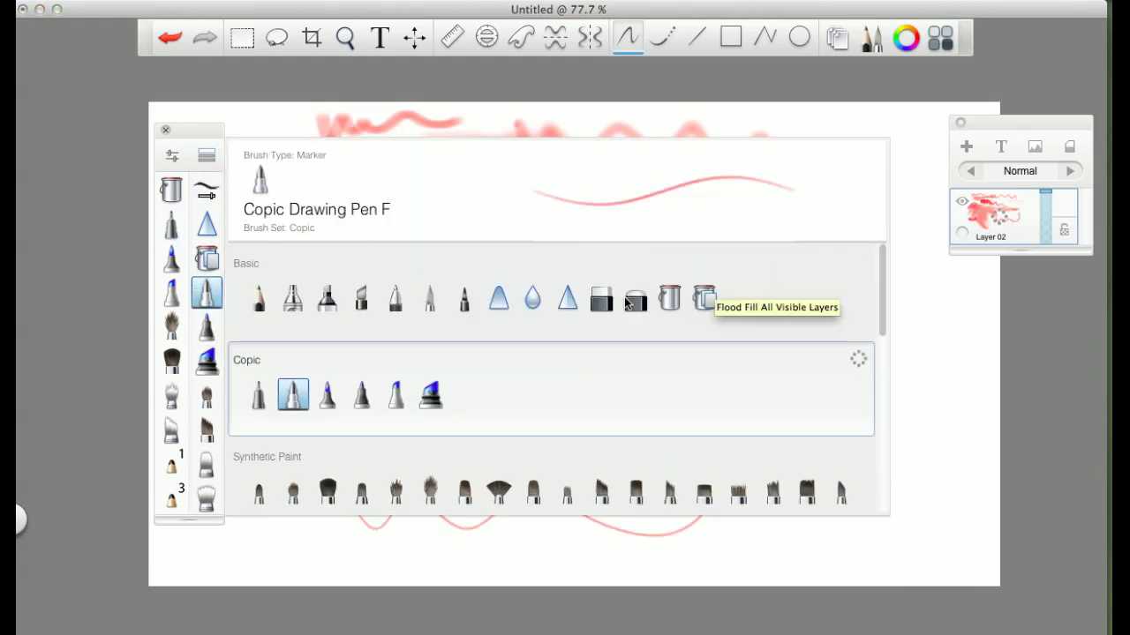
click(207, 155)
click(171, 155)
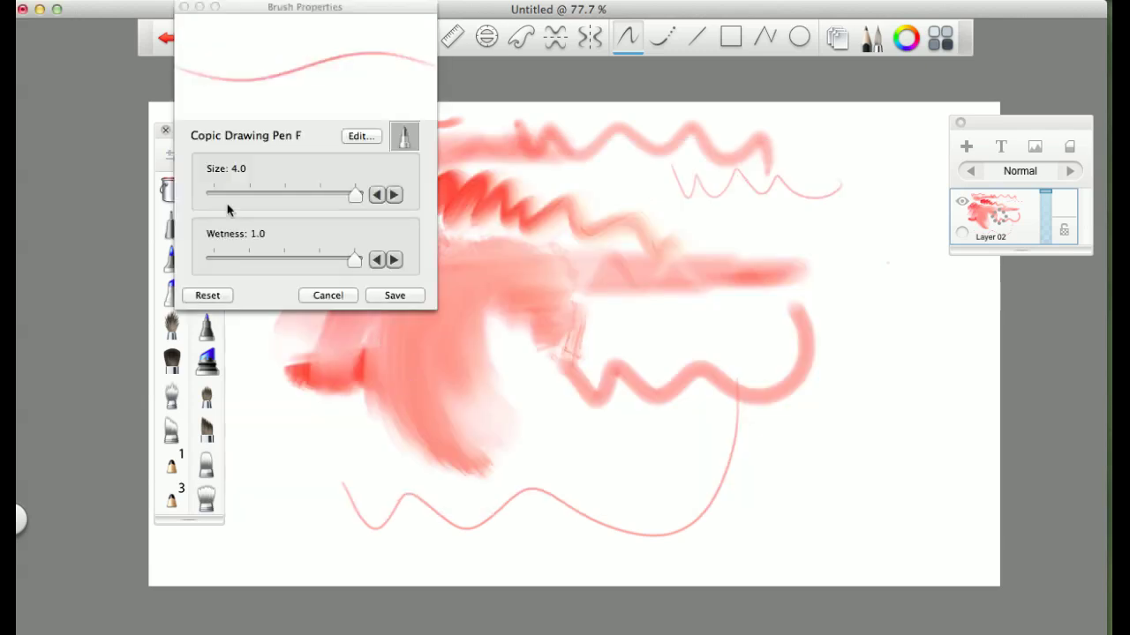
mouse_move(367, 193)
mouse_down()
mouse_move(214, 194)
mouse_move(357, 194)
mouse_up()
click(184, 7)
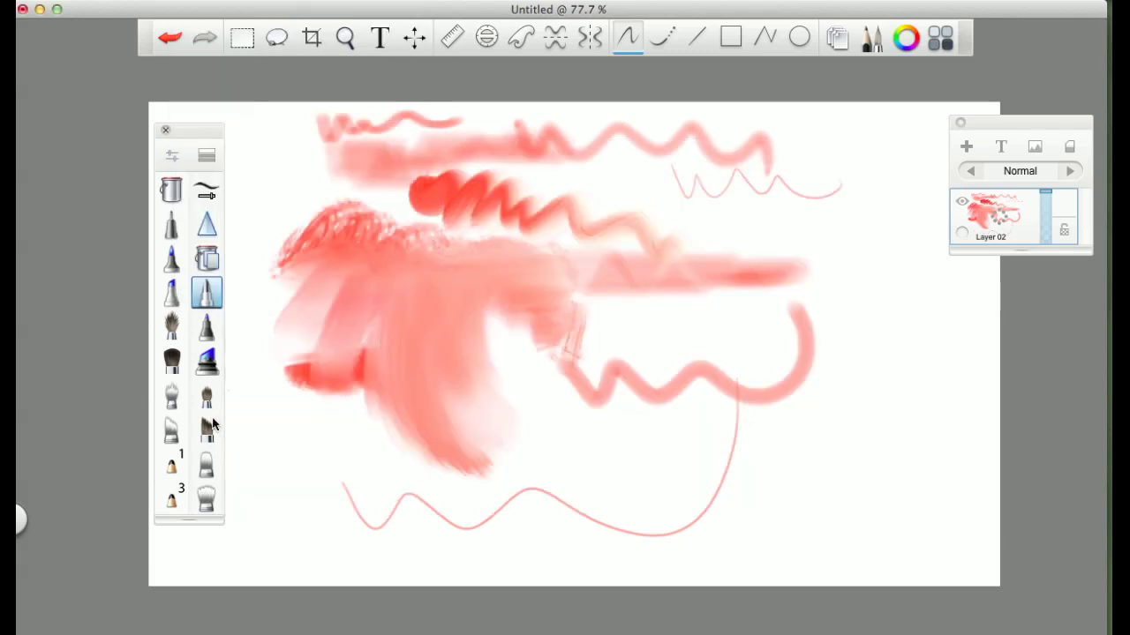
Clear Layer 02 and open the Hard Pencil's properties with only the Brush Color section expanded.
click(171, 292)
key(Delete)
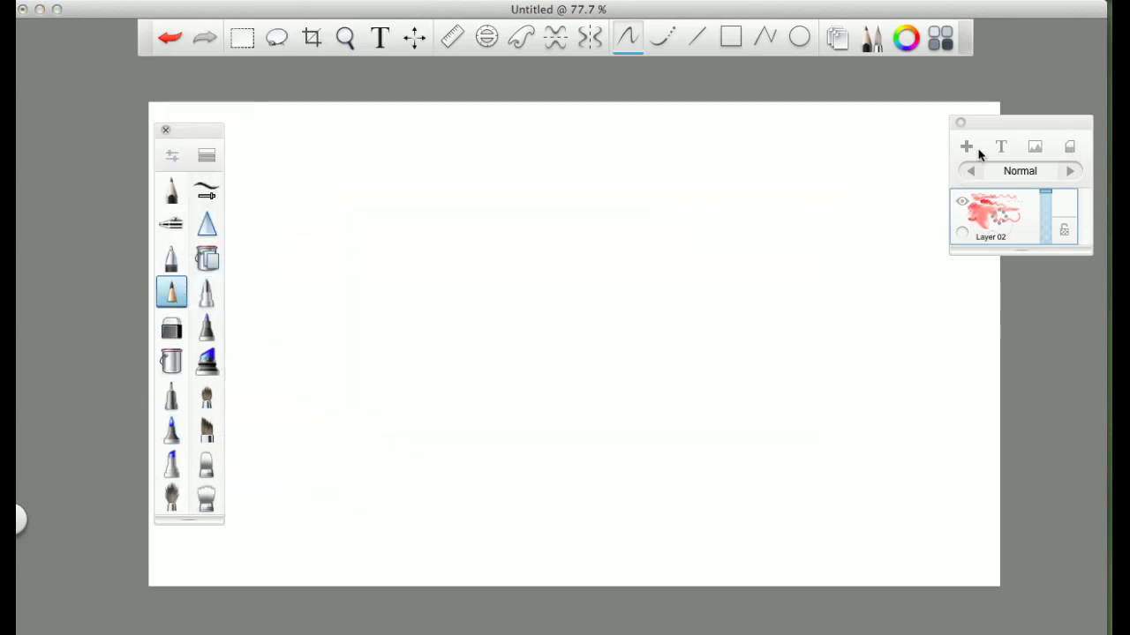
click(175, 159)
click(196, 491)
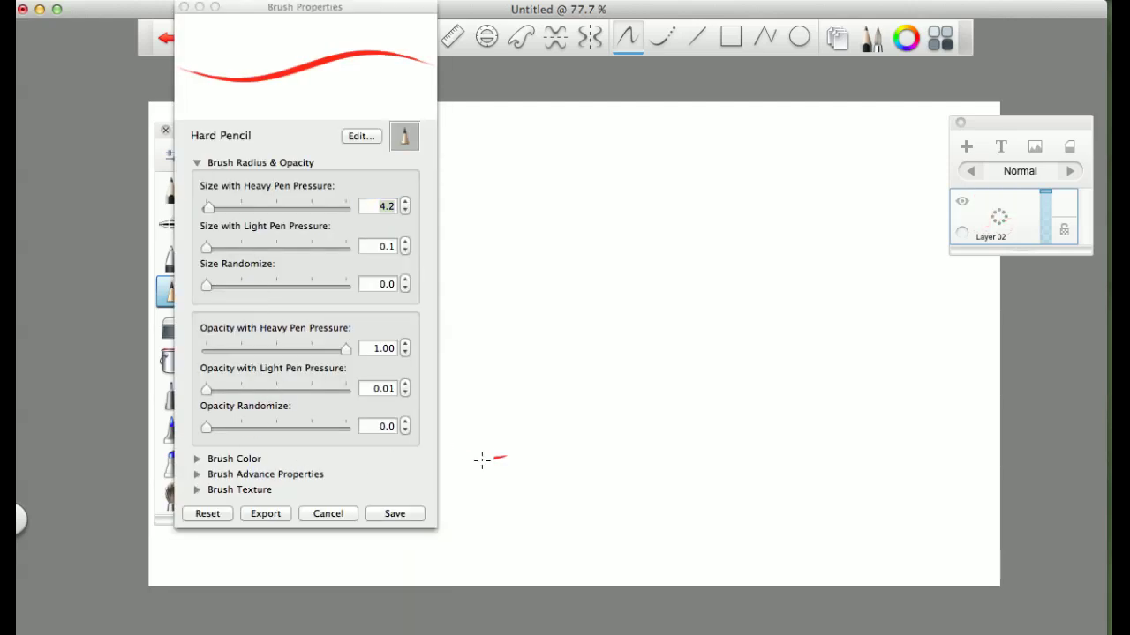
click(181, 477)
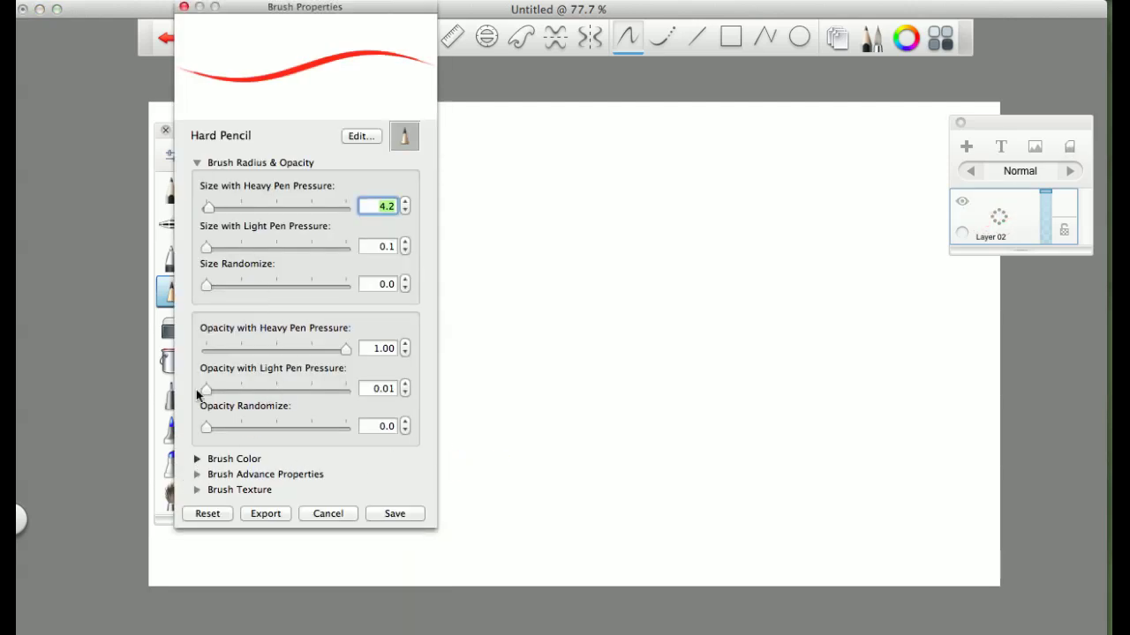
click(198, 459)
click(197, 163)
Draw a red bracket beside the Brush Color settings and hand-letter "NEW" next to it.
drag(451, 213, 477, 327)
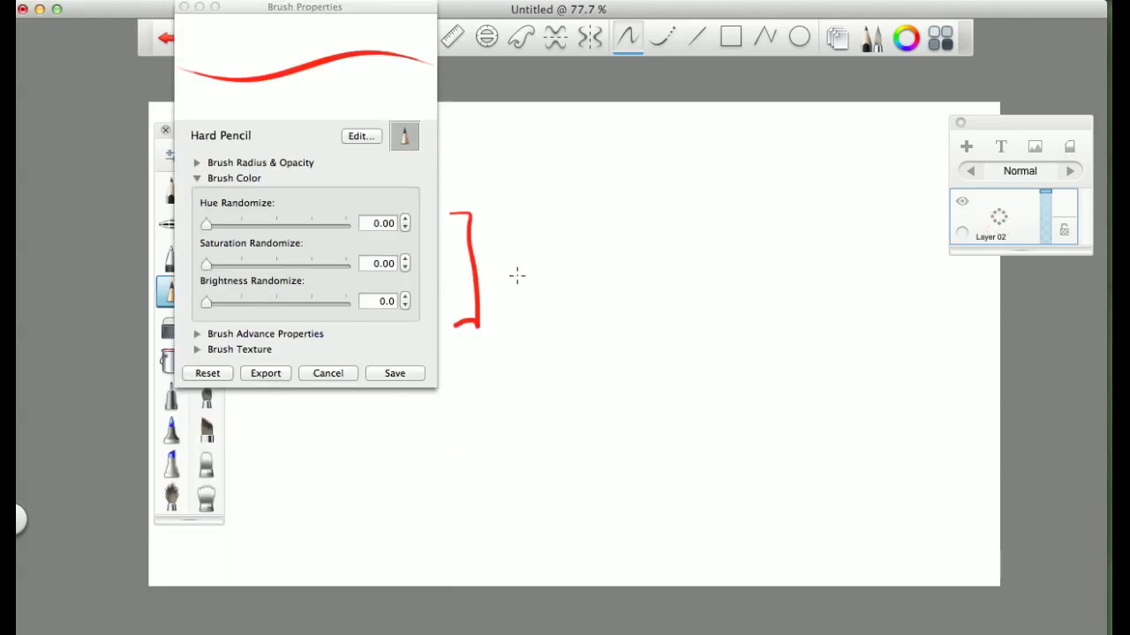
drag(515, 281, 548, 222)
mouse_move(559, 222)
mouse_down()
mouse_move(585, 266)
mouse_move(562, 233)
mouse_move(601, 253)
mouse_move(633, 221)
mouse_up()
Set Hue Randomize to 180 and draw a row of slanted lines below the NEW label.
click(208, 232)
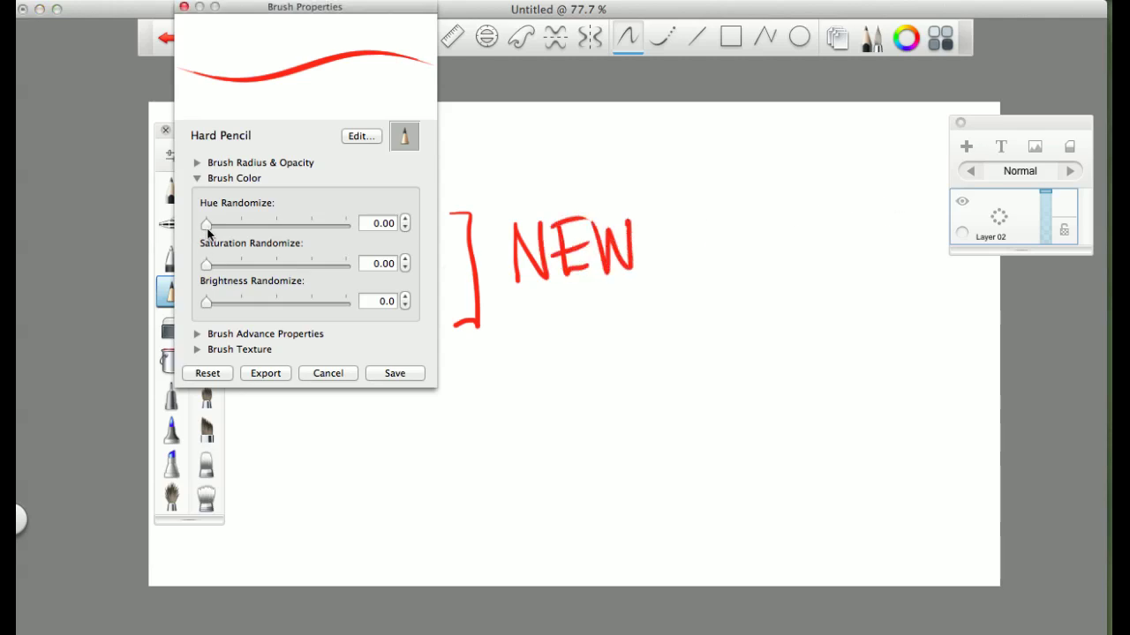
mouse_move(565, 312)
mouse_down()
mouse_move(582, 422)
mouse_move(642, 416)
mouse_up()
drag(637, 304, 660, 415)
mouse_move(653, 301)
mouse_down()
mouse_move(677, 416)
mouse_move(696, 411)
mouse_up()
drag(690, 316, 709, 411)
Set Saturation Randomize to 100 and draw a second row of slanted lines beneath the first.
click(263, 274)
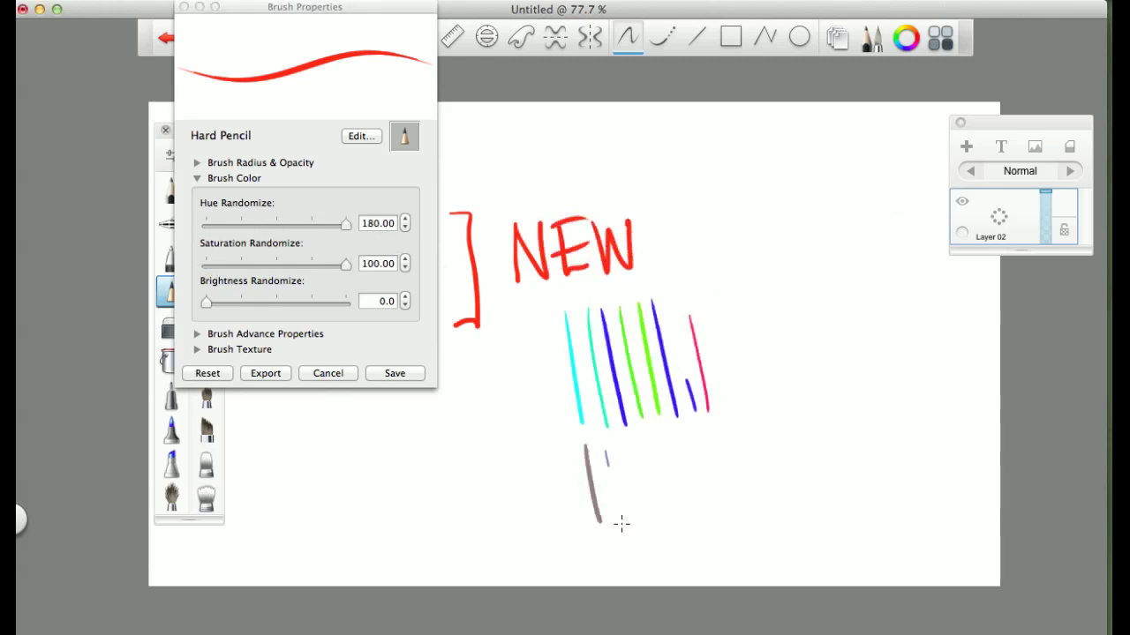
drag(621, 524, 622, 528)
drag(622, 456, 639, 521)
drag(637, 456, 655, 521)
drag(656, 455, 672, 521)
drag(672, 445, 694, 520)
drag(688, 441, 719, 526)
Set Brightness Randomize to 100 and draw a third row of slanted lines to the right of the others.
mouse_move(729, 385)
mouse_down()
mouse_move(749, 471)
mouse_move(771, 470)
mouse_up()
drag(770, 392, 782, 466)
mouse_move(780, 381)
mouse_down()
mouse_move(806, 462)
mouse_move(823, 464)
mouse_up()
drag(827, 382, 850, 455)
drag(843, 373, 876, 456)
Sketch several multicolored hearts around the third row of lines with the color-randomized Hard Pencil.
drag(752, 285, 755, 283)
mouse_move(833, 285)
mouse_down()
mouse_move(798, 189)
mouse_move(834, 287)
mouse_up()
mouse_move(901, 346)
mouse_down()
mouse_move(918, 260)
mouse_move(879, 309)
mouse_up()
drag(764, 381, 760, 346)
drag(764, 381, 775, 342)
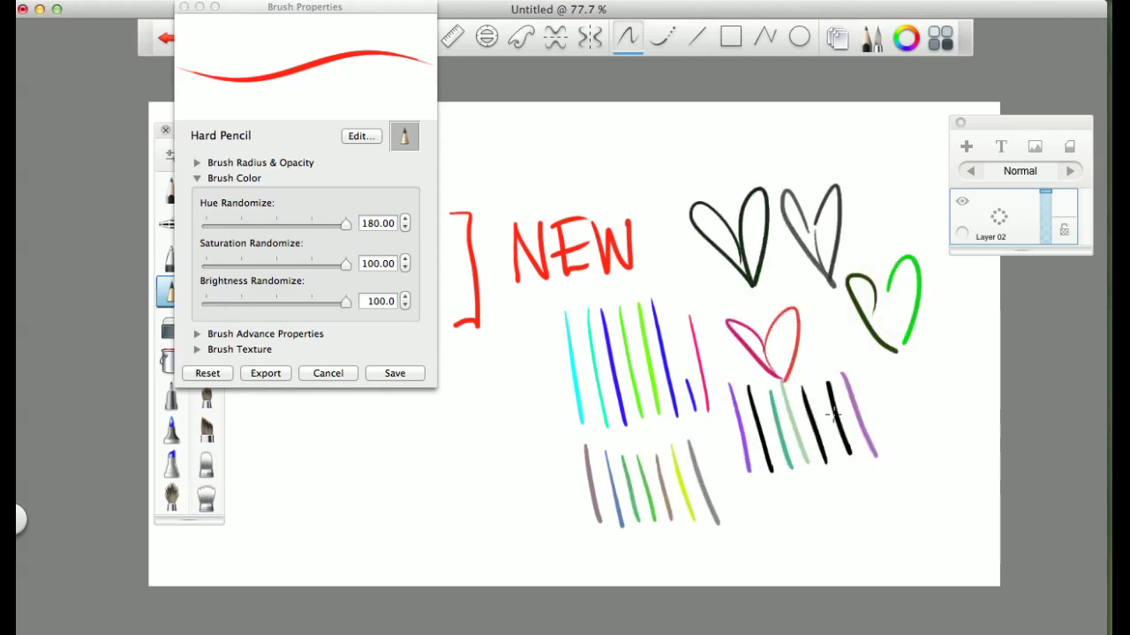
drag(900, 524, 883, 484)
mouse_move(953, 517)
mouse_down()
mouse_move(934, 483)
mouse_move(962, 445)
mouse_up()
mouse_move(737, 513)
mouse_down()
mouse_move(794, 566)
mouse_move(810, 500)
mouse_up()
drag(849, 518, 887, 566)
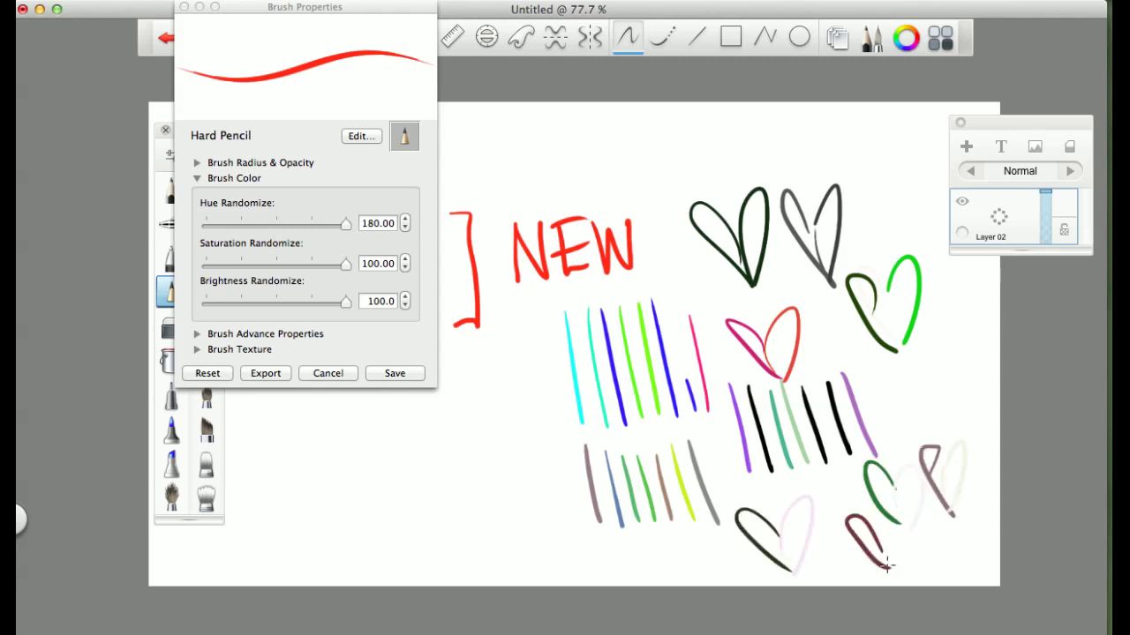
mouse_move(500, 526)
mouse_down()
mouse_move(481, 476)
mouse_move(481, 371)
mouse_up()
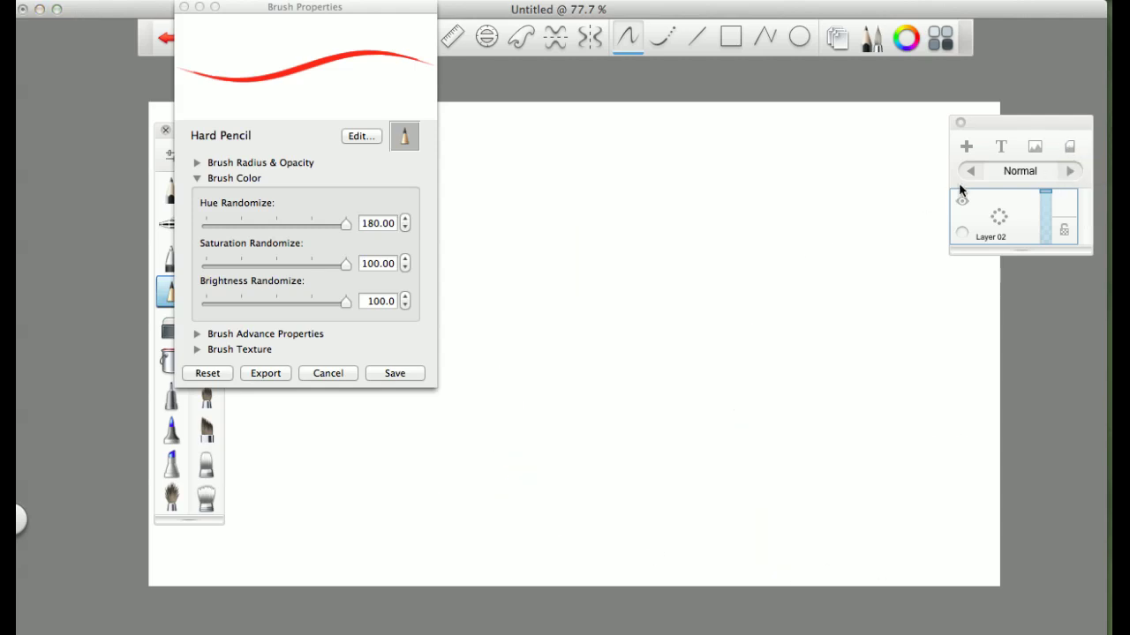
Reset Hue and Saturation Randomize to 0, lower Brightness Randomize to its minimum, and close the brush properties.
click(344, 224)
drag(344, 223, 187, 252)
drag(345, 265, 199, 268)
drag(345, 302, 169, 308)
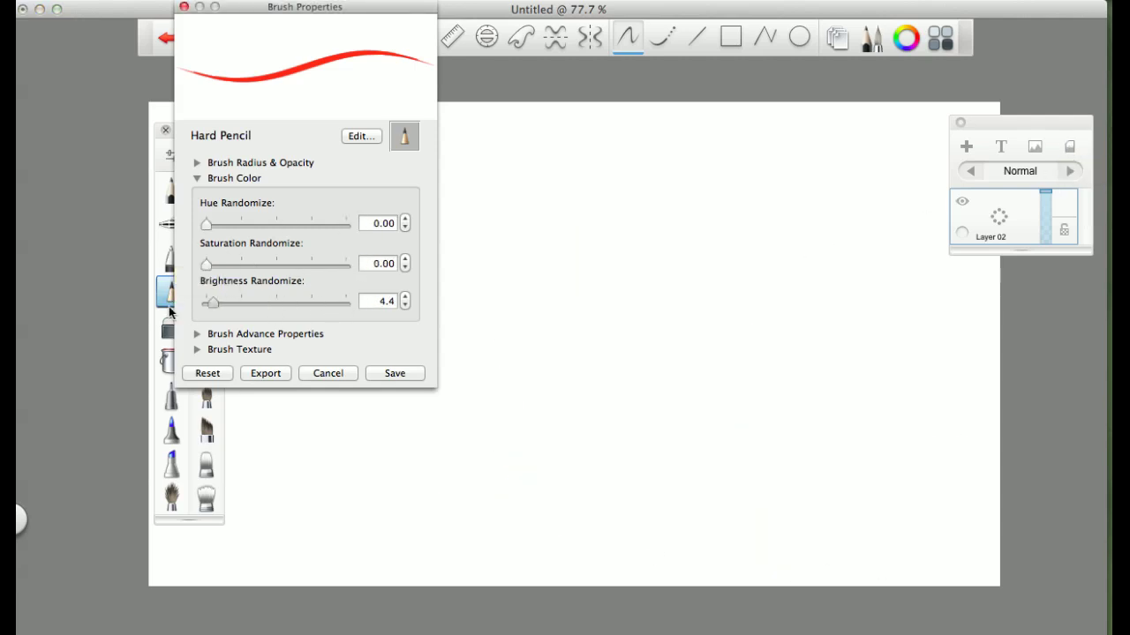
click(184, 7)
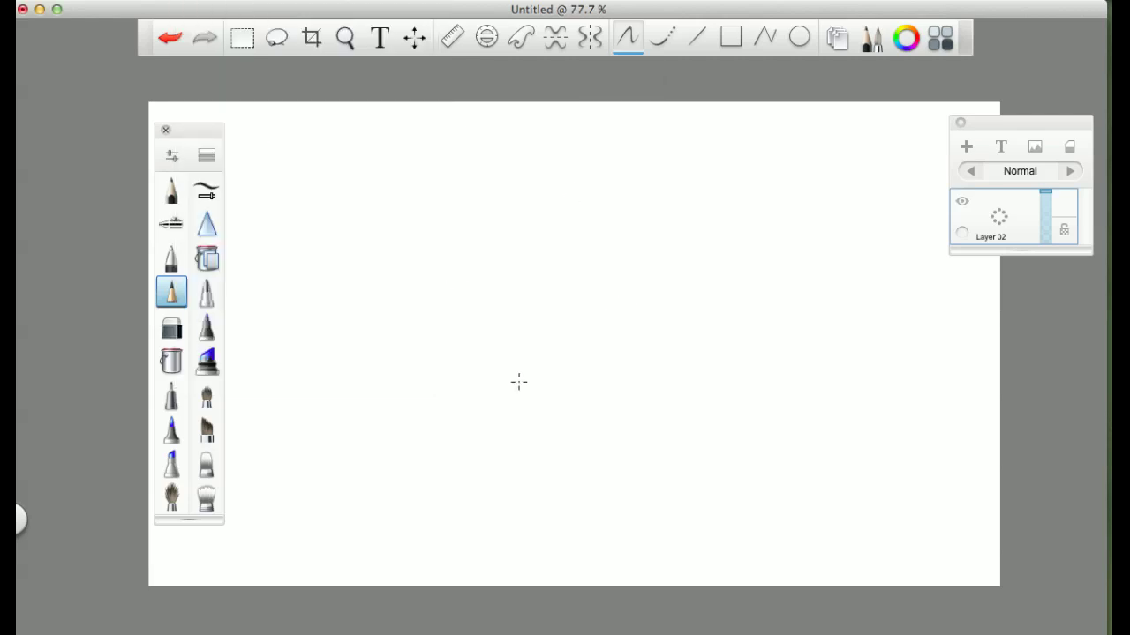
Hand-letter "PENCIL - SKETCH" in red along the canvas's upper edge with the Pencil brush.
click(171, 190)
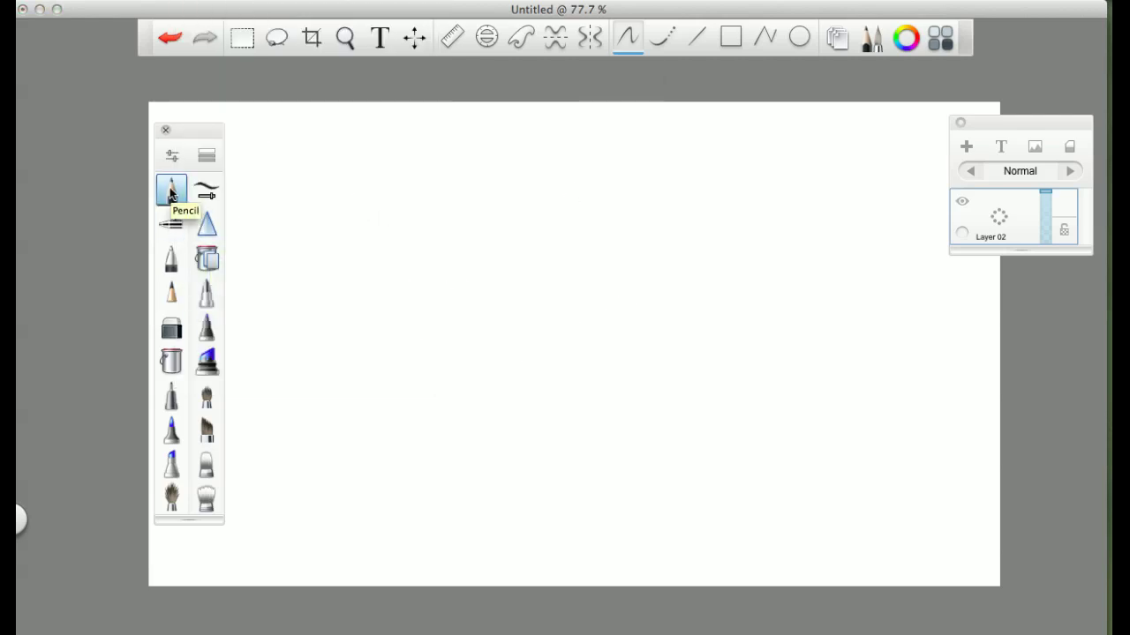
drag(292, 139, 295, 193)
drag(275, 151, 288, 173)
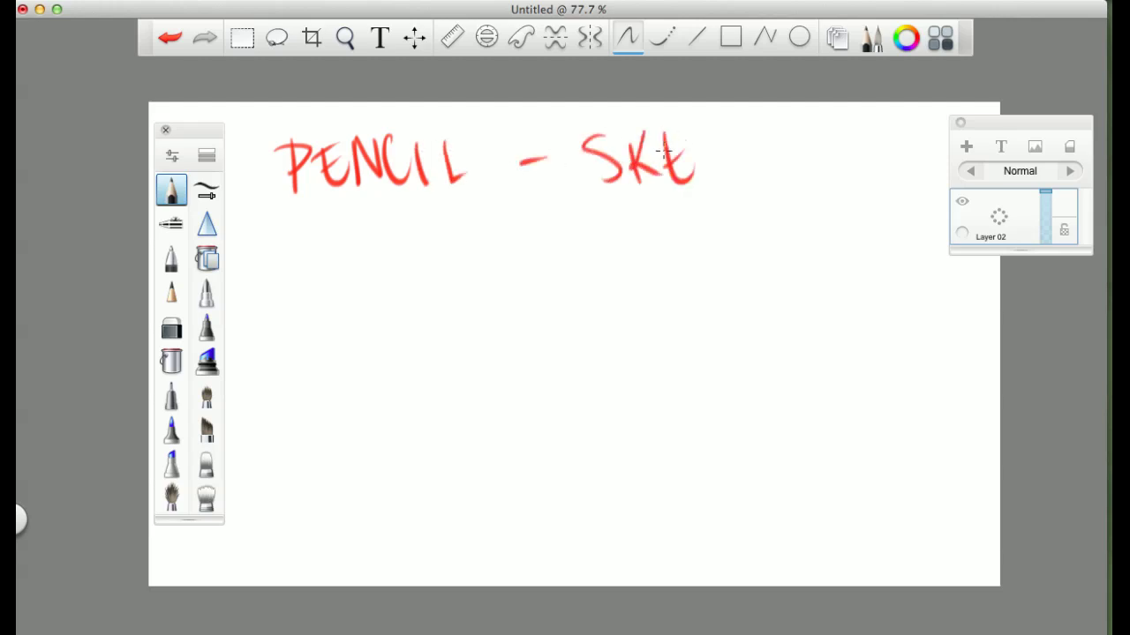
drag(738, 137, 737, 176)
drag(751, 131, 754, 176)
drag(754, 155, 775, 150)
drag(770, 117, 775, 173)
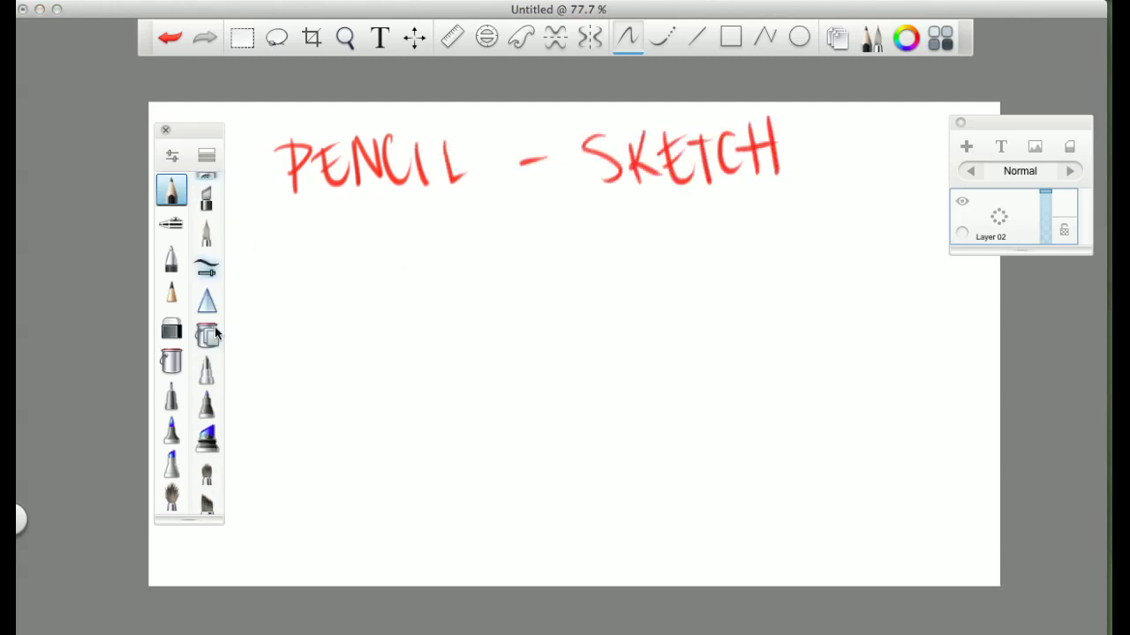
Hand-letter "AIRBRUSH - SHADING" beneath the pencil line with the Airbrush.
click(207, 189)
drag(271, 222, 285, 300)
drag(273, 225, 309, 283)
mouse_move(281, 267)
mouse_down()
mouse_move(439, 232)
mouse_move(508, 259)
mouse_up()
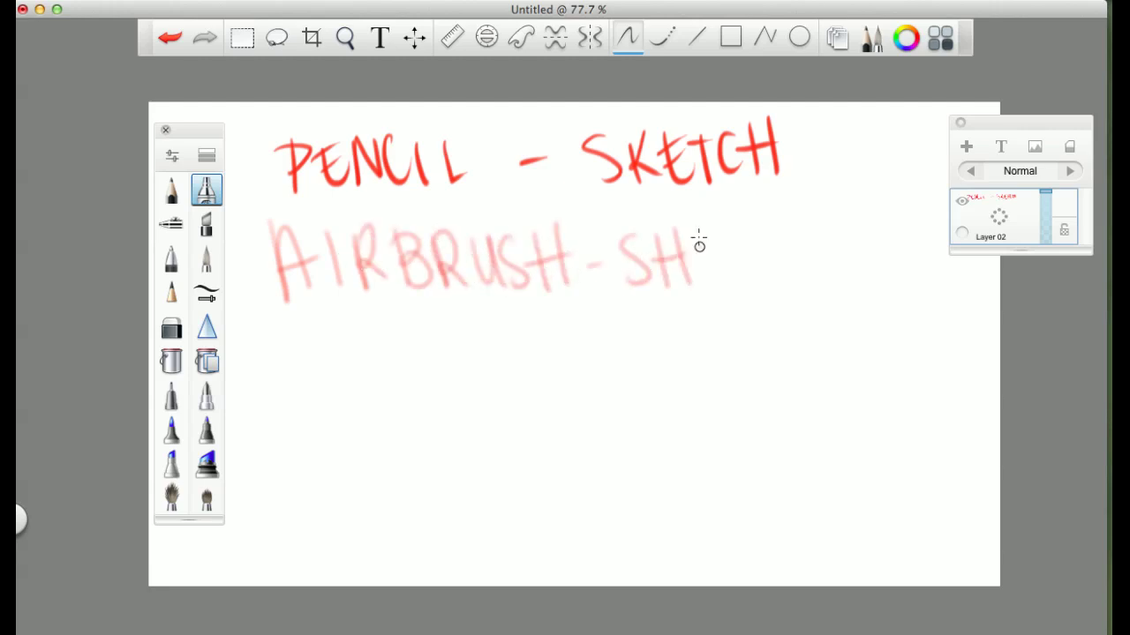
mouse_move(698, 240)
mouse_down()
mouse_move(744, 270)
mouse_move(812, 277)
mouse_move(857, 229)
mouse_move(882, 254)
mouse_up()
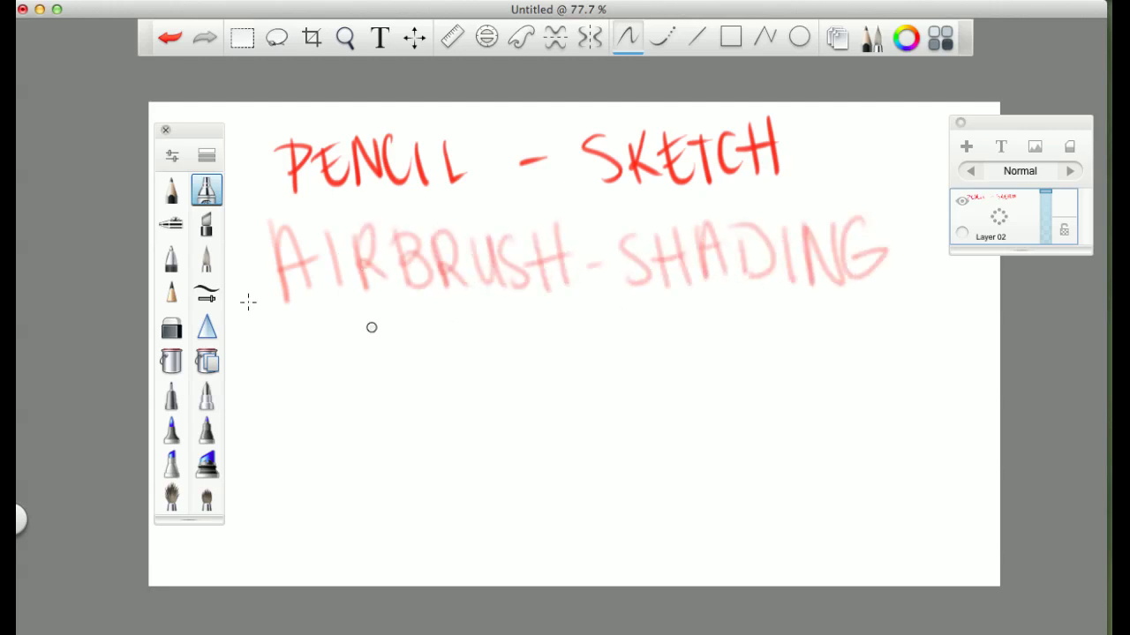
Hand-letter a third line starting with "HARD PENCIL" beneath the airbrush line, using the Hard Pencil.
click(171, 292)
drag(258, 331, 265, 381)
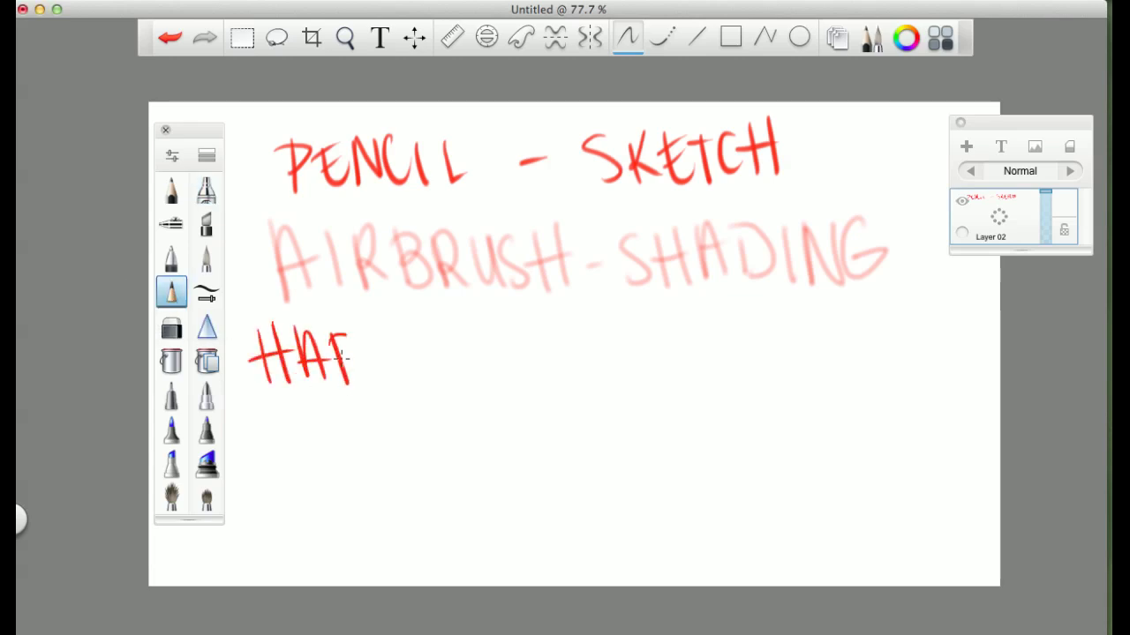
drag(503, 386, 527, 338)
drag(544, 342, 544, 385)
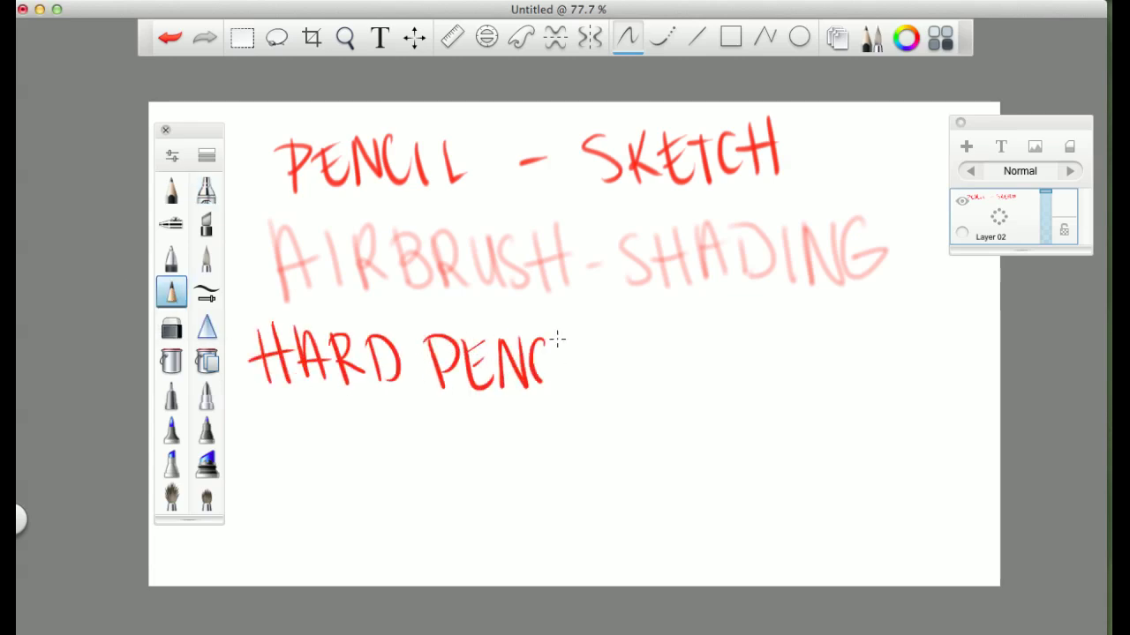
drag(704, 329, 706, 379)
drag(720, 377, 747, 329)
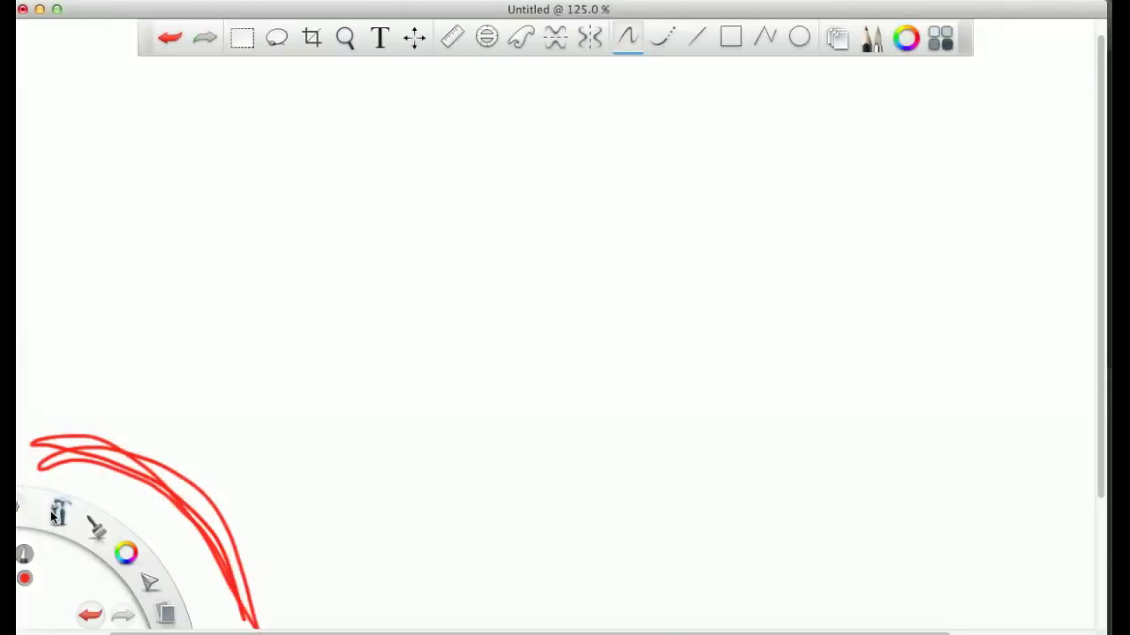
Look through the lagoon's tools, brush palette, color, selection and file menus, and its undo and redo arrows.
click(50, 511)
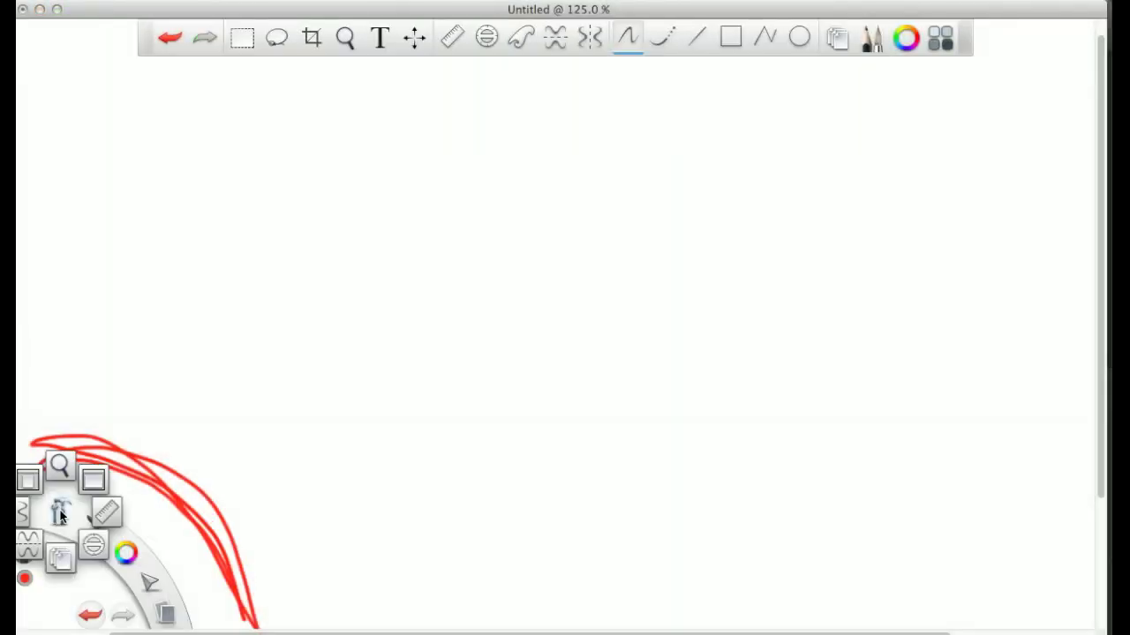
click(103, 526)
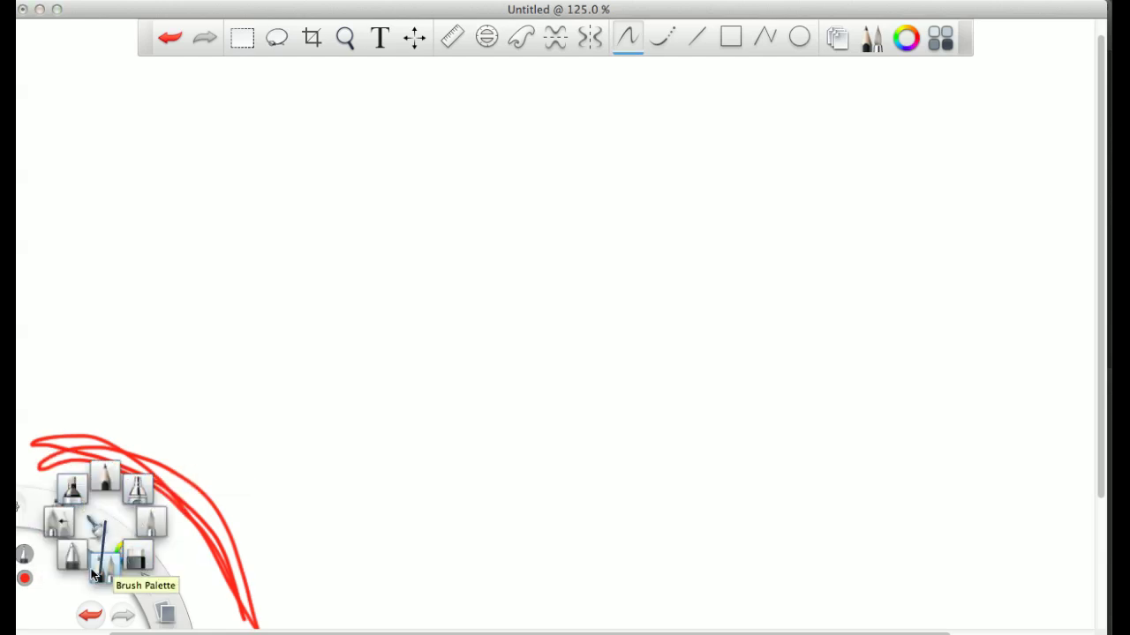
click(97, 526)
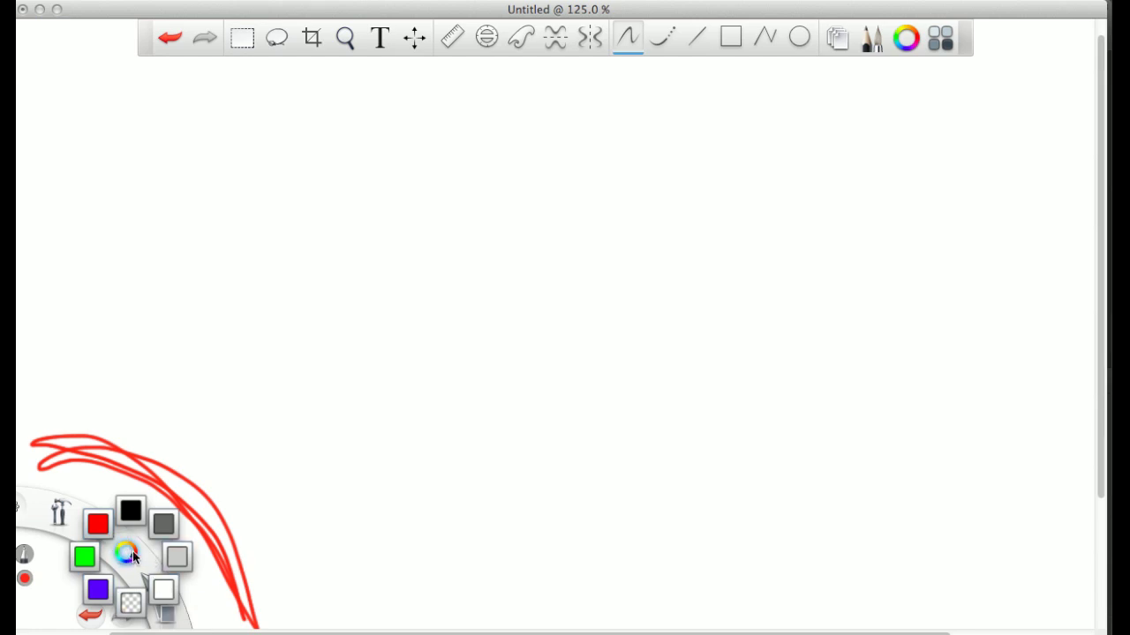
click(151, 583)
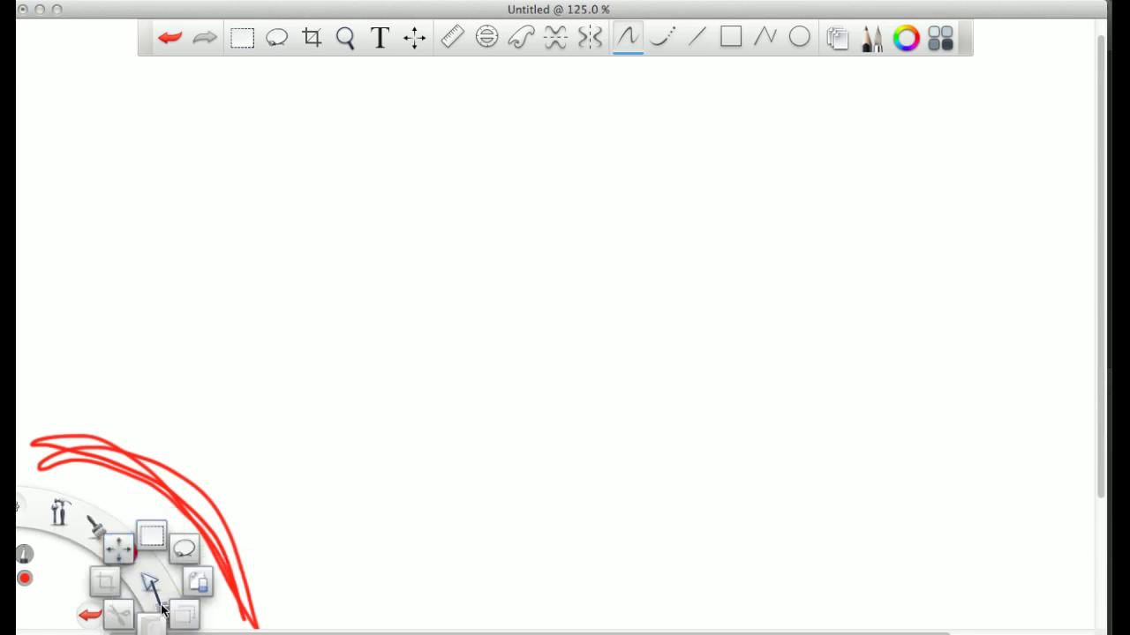
click(167, 614)
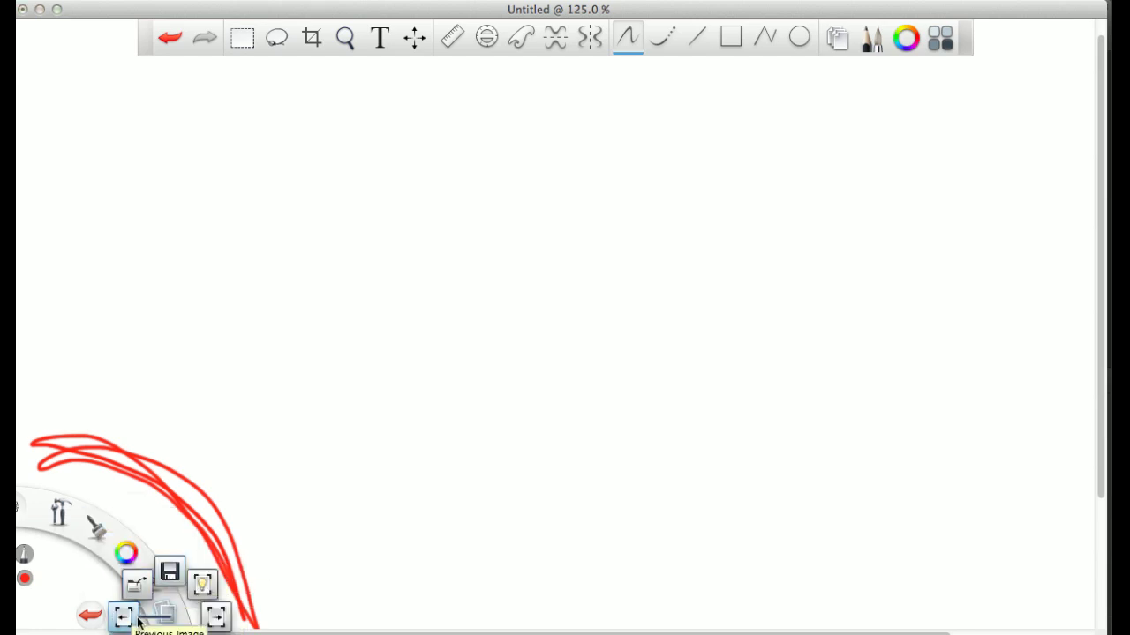
click(91, 617)
click(123, 616)
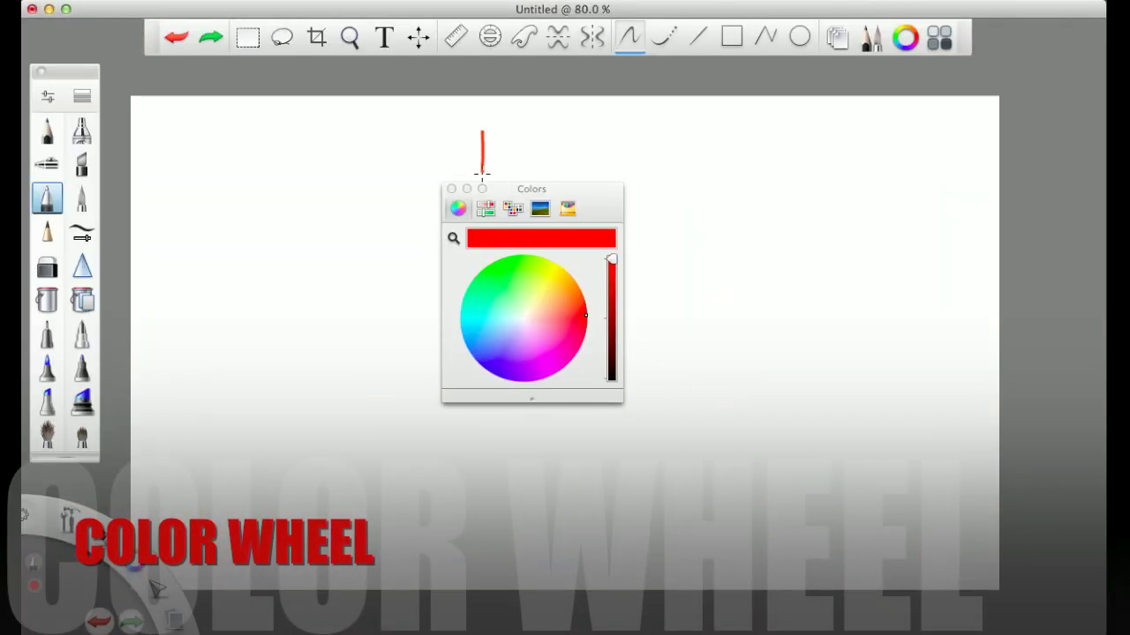
Show the Colors window's sliders, color palettes, spectrum image and crayons modes, marking them with temporary red arrows that are undone.
click(486, 208)
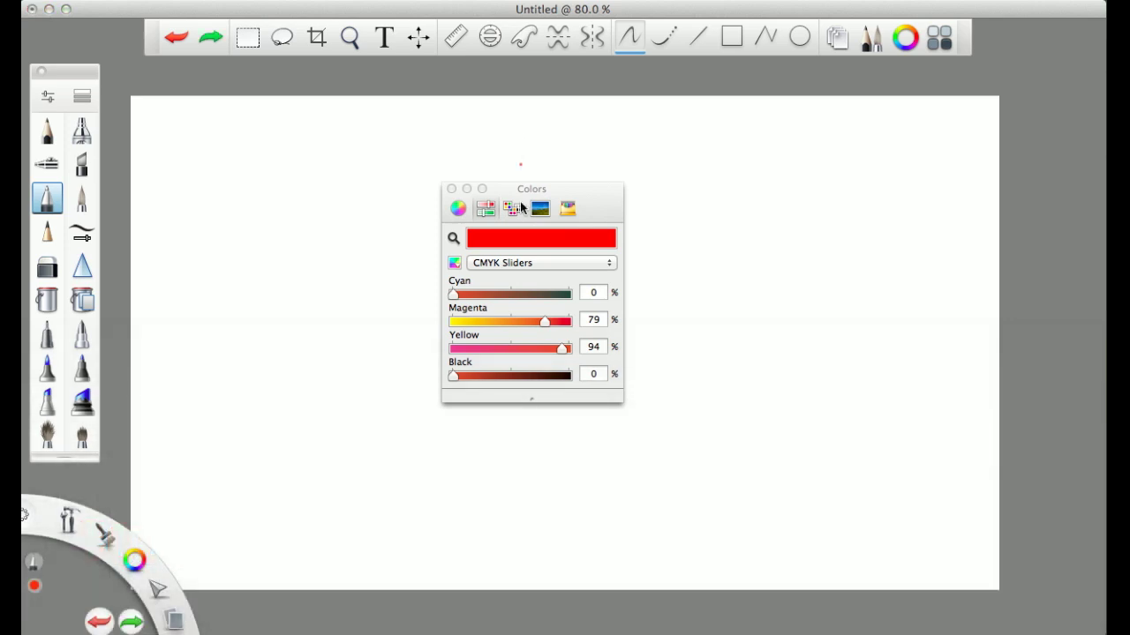
click(513, 208)
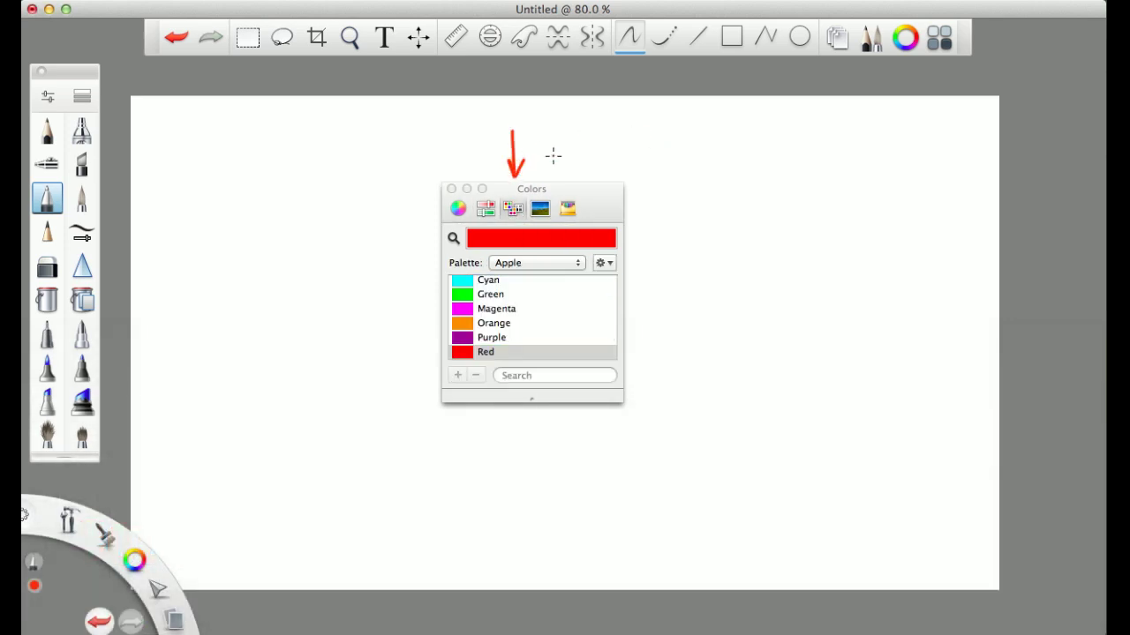
key(super+z)
mouse_move(540, 123)
mouse_down()
mouse_move(539, 163)
mouse_move(551, 154)
mouse_up()
click(541, 208)
key(super+z)
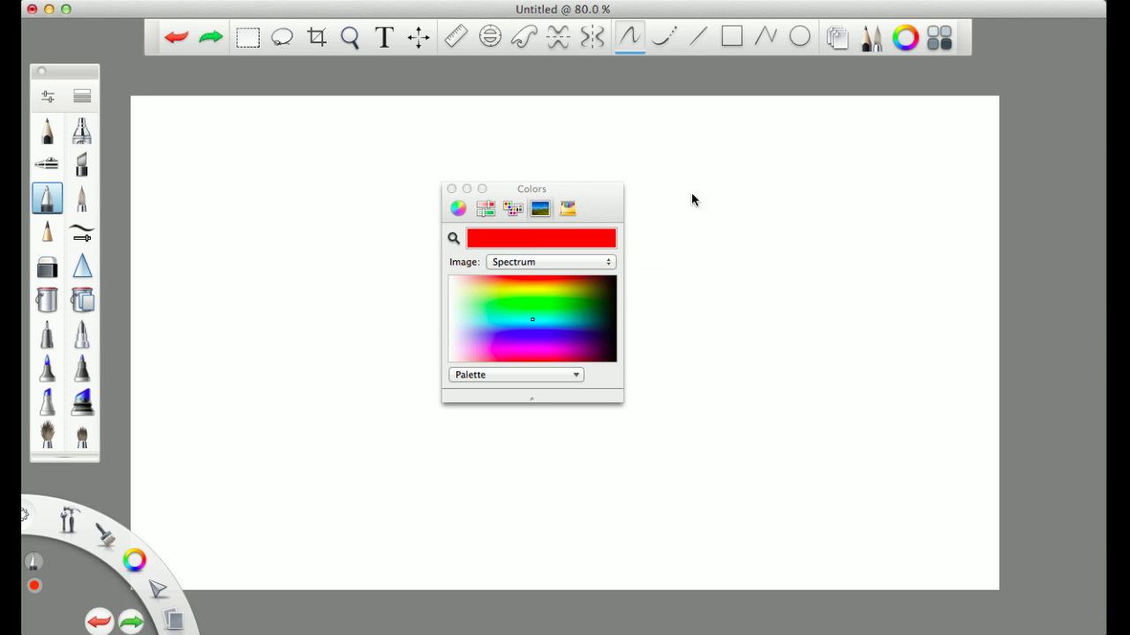
click(567, 208)
drag(570, 134, 570, 180)
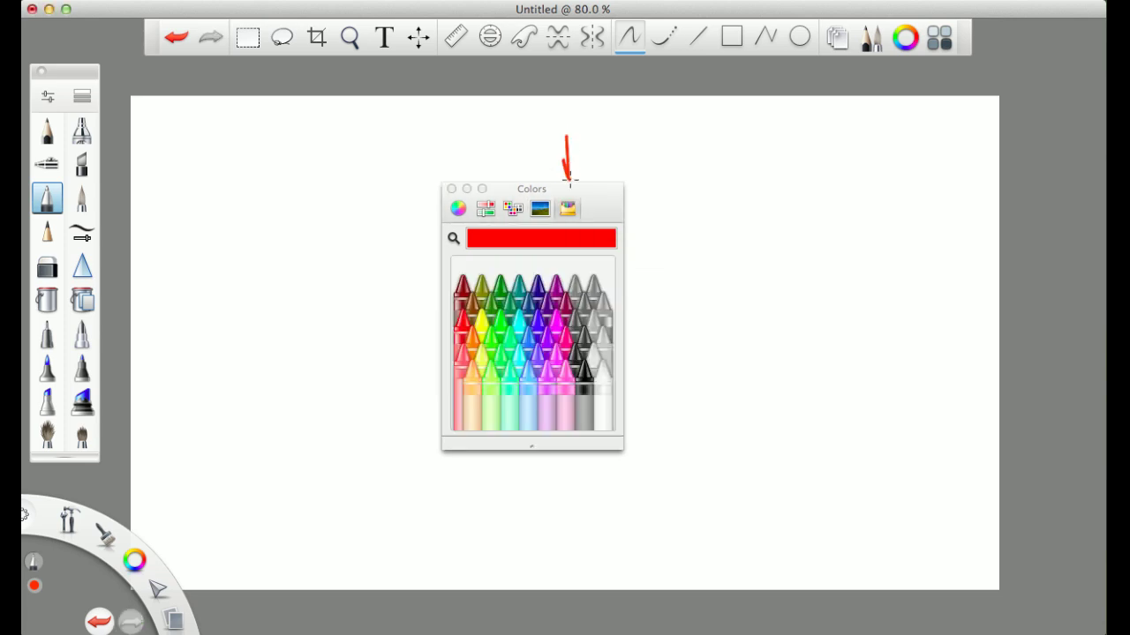
key(super+z)
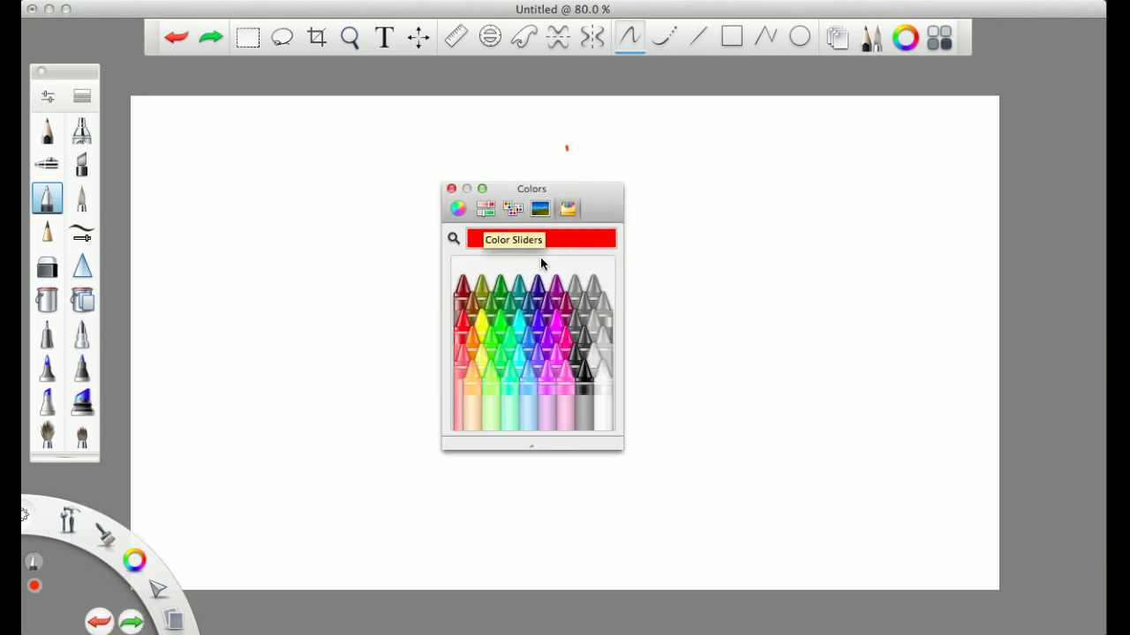
Return the Colors window to the color wheel, expand its swatch grid, and undo the red mark drawn beneath the window.
click(458, 209)
drag(579, 452, 534, 507)
click(531, 386)
key(super+z)
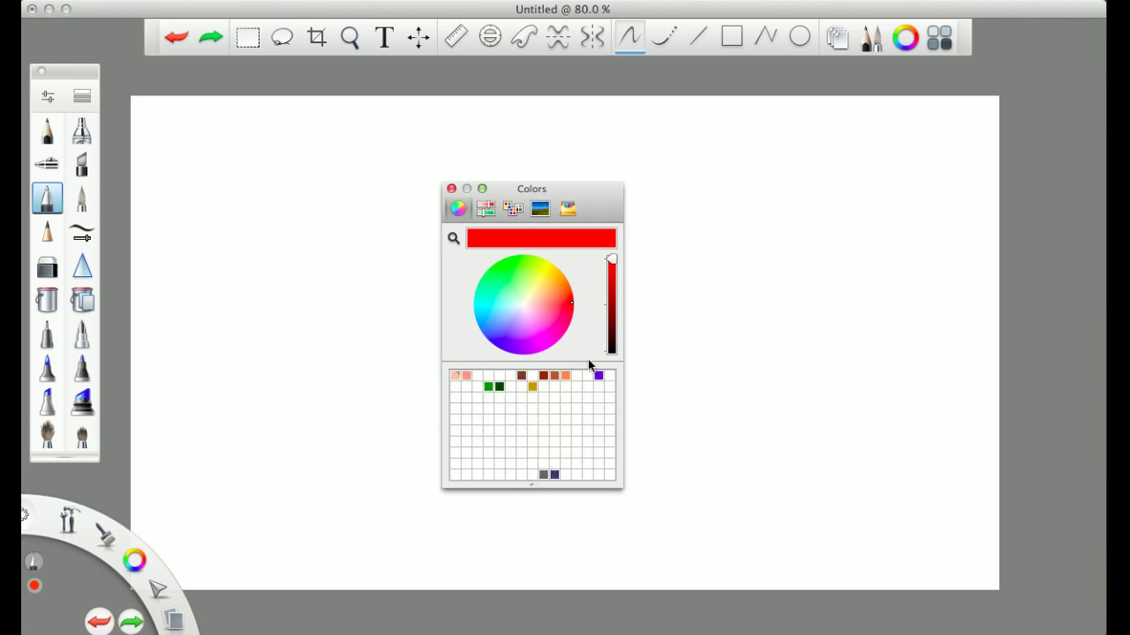
Scribble in red beside the Colors window with the Hard Pencil and shade over it with the Airbrush in a darker red.
click(385, 203)
mouse_move(671, 269)
mouse_down()
mouse_move(750, 177)
mouse_move(768, 177)
mouse_move(753, 308)
mouse_up()
mouse_move(768, 176)
mouse_down()
mouse_move(709, 285)
mouse_move(790, 251)
mouse_up()
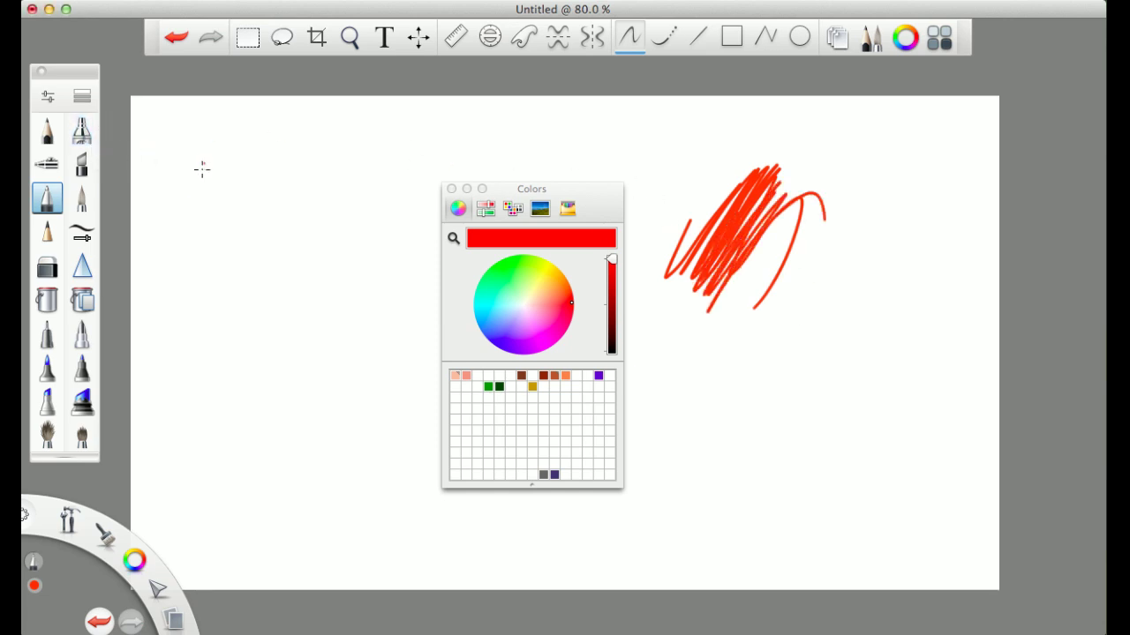
mouse_move(732, 284)
mouse_down()
mouse_move(789, 219)
mouse_move(725, 299)
mouse_move(748, 312)
mouse_move(716, 317)
mouse_move(850, 164)
mouse_up()
click(611, 320)
click(530, 325)
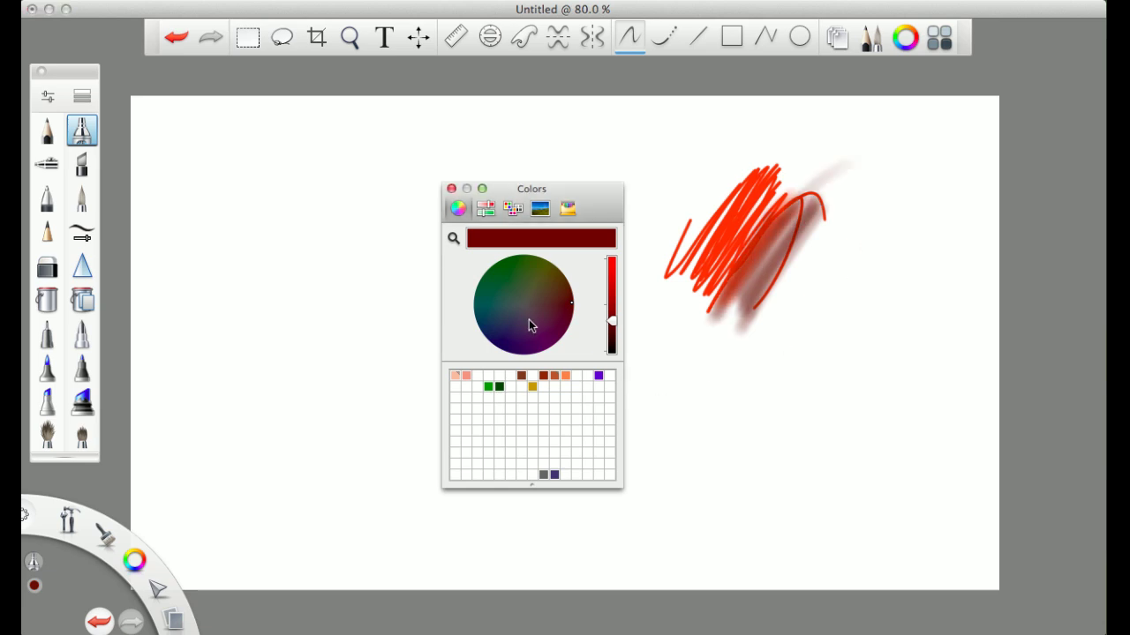
Switch to the Hard Pencil at full brightness and draw a red arrow pointing at the magnifier color picker.
click(46, 197)
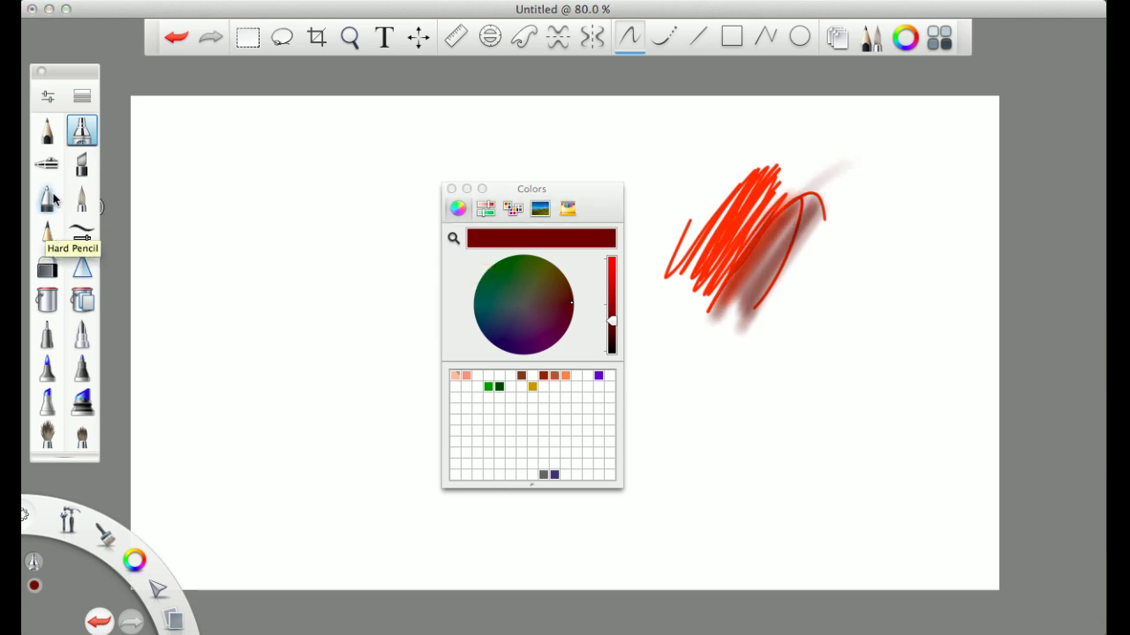
drag(612, 321, 611, 258)
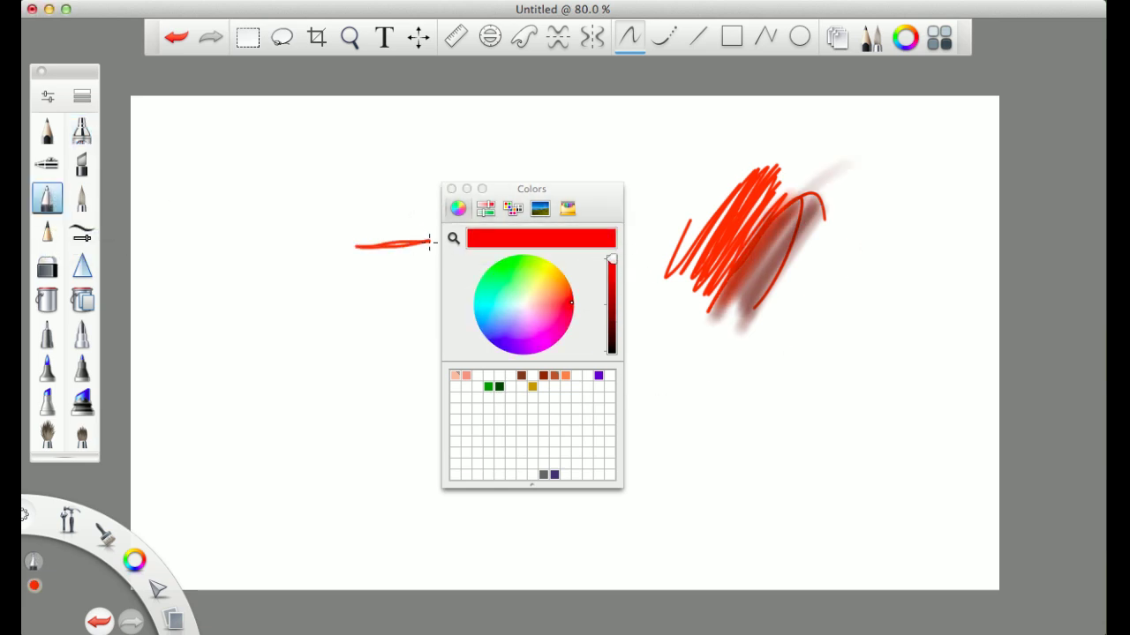
drag(416, 233, 418, 251)
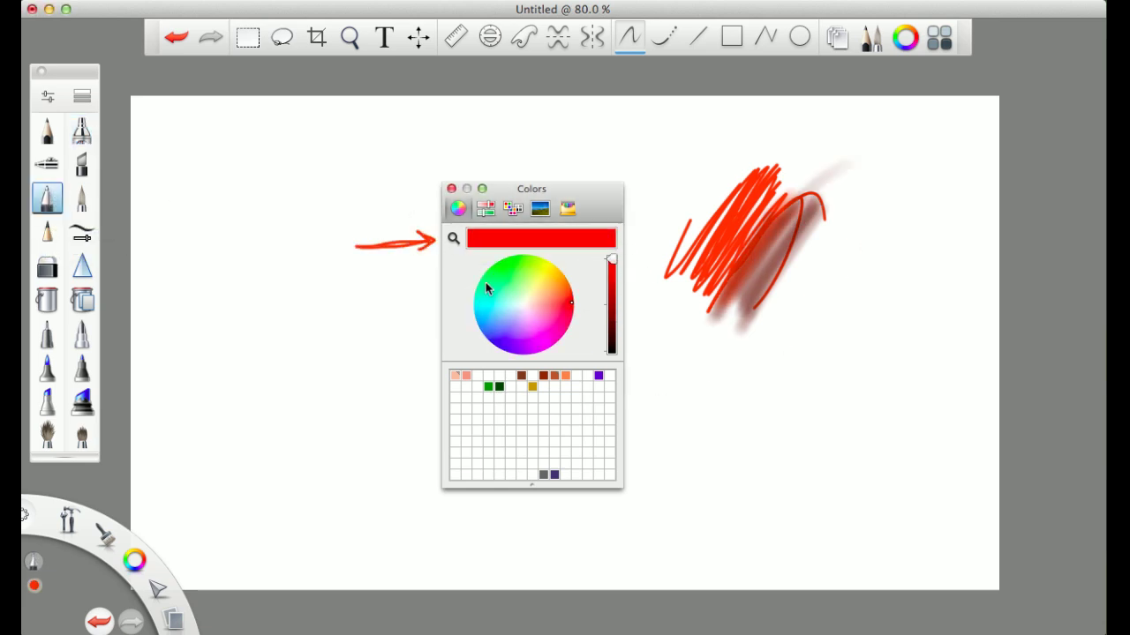
Sample a darker red from the shaded scribble and store it in an empty cell of the swatch grid.
click(748, 265)
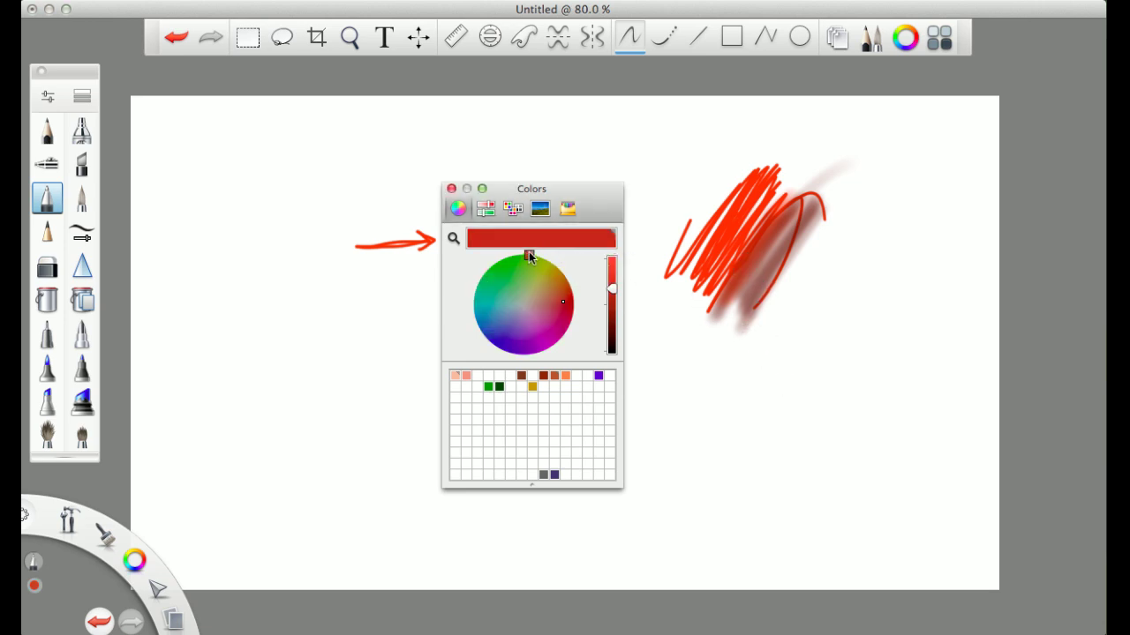
drag(532, 241, 467, 409)
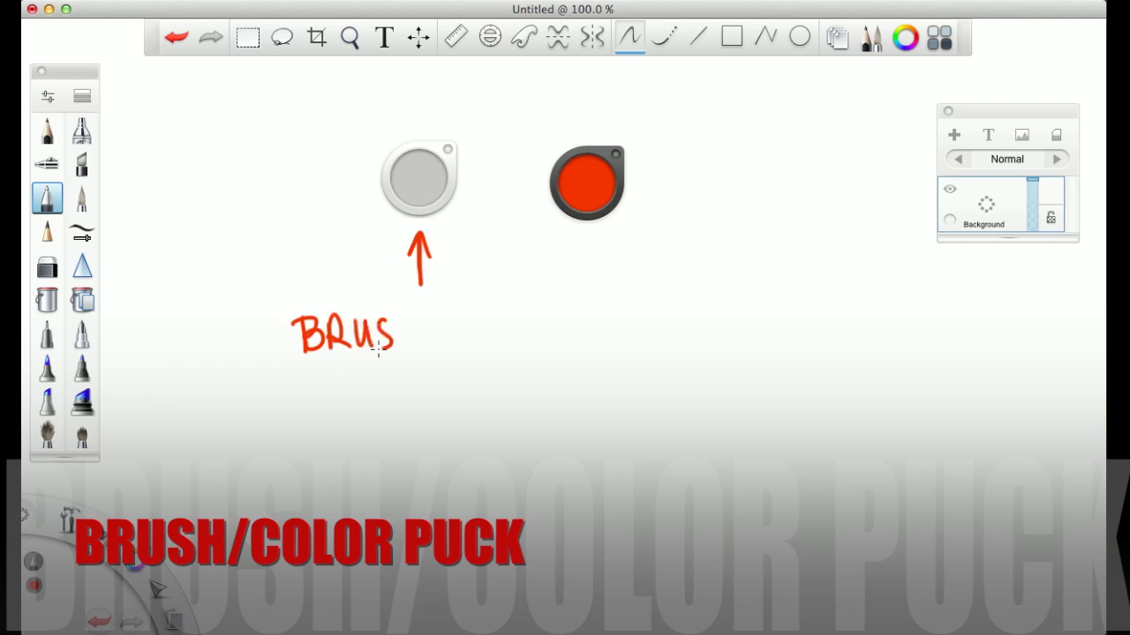
Finish hand-lettering "BRUSH PUCK" in red beneath the grey puck's arrow.
drag(435, 353, 450, 323)
mouse_move(456, 320)
mouse_down()
mouse_move(475, 320)
mouse_move(481, 352)
mouse_up()
drag(500, 318, 516, 351)
Draw an upward arrow beneath the red puck and hand-letter "COLOR PUCK" below it.
drag(622, 277, 615, 231)
drag(608, 258, 621, 234)
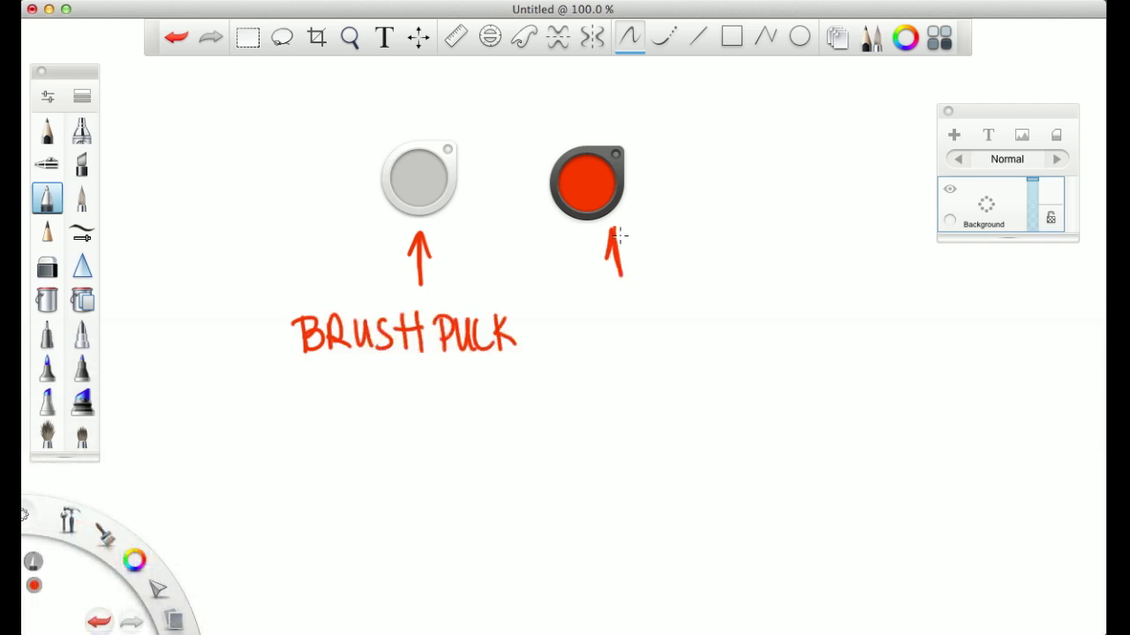
drag(605, 312, 611, 314)
drag(623, 309, 642, 344)
drag(653, 308, 652, 312)
drag(669, 314, 670, 344)
drag(717, 304, 721, 323)
drag(739, 305, 764, 304)
drag(788, 309, 788, 332)
drag(792, 297, 795, 327)
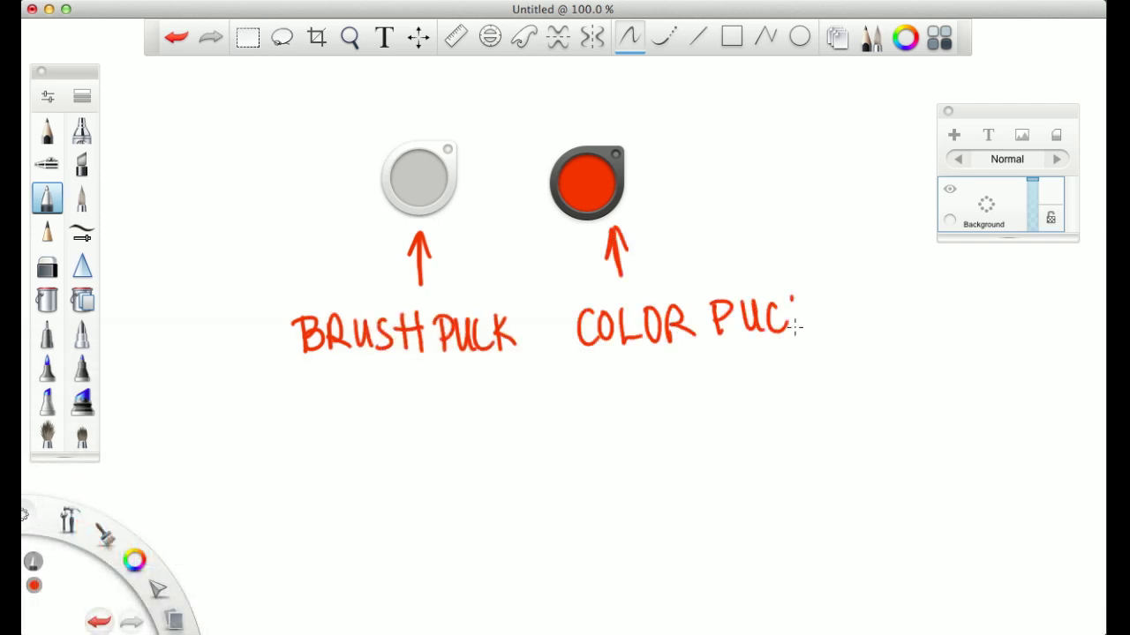
click(176, 37)
Choose the pencil brush below the Hard Pencil, adjust it with the brush puck, and draw and undo a test stroke.
click(48, 232)
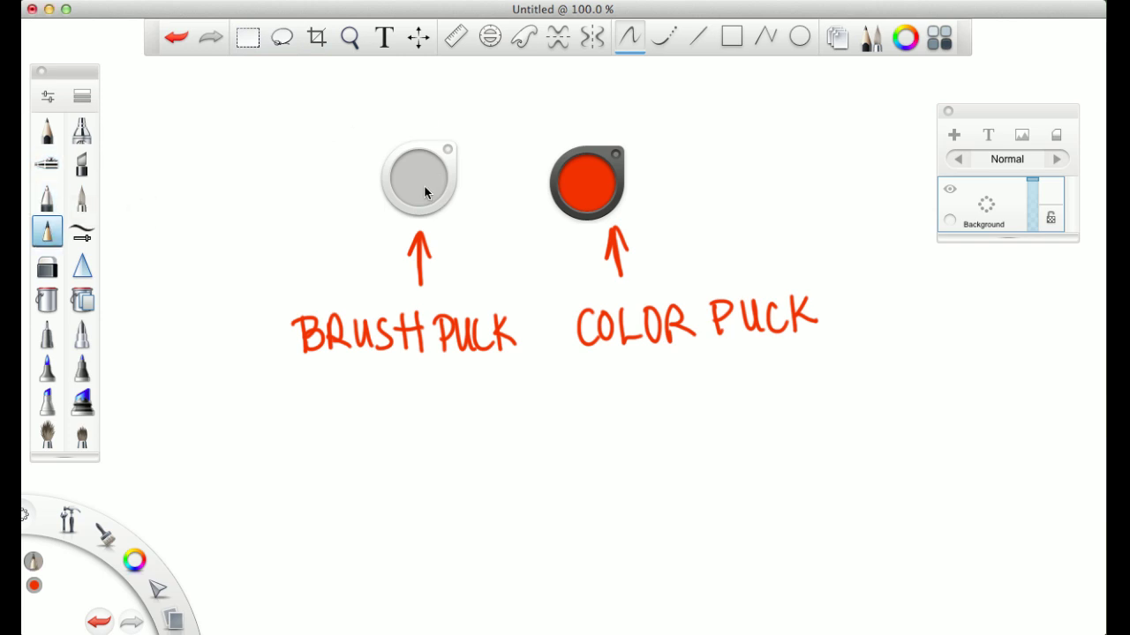
mouse_move(424, 187)
mouse_down()
mouse_move(305, 198)
mouse_move(722, 220)
mouse_move(419, 208)
mouse_move(423, 126)
mouse_move(424, 220)
mouse_move(435, 201)
mouse_up()
drag(577, 183, 450, 198)
mouse_move(309, 213)
mouse_down()
mouse_move(101, 208)
mouse_move(758, 202)
mouse_move(265, 196)
mouse_up()
mouse_move(311, 481)
mouse_down()
mouse_move(624, 478)
mouse_move(854, 437)
mouse_up()
key(super+z)
Vary the saturation with the color puck, paint a wavy red test stroke below the labels, and undo it.
drag(587, 182, 690, 206)
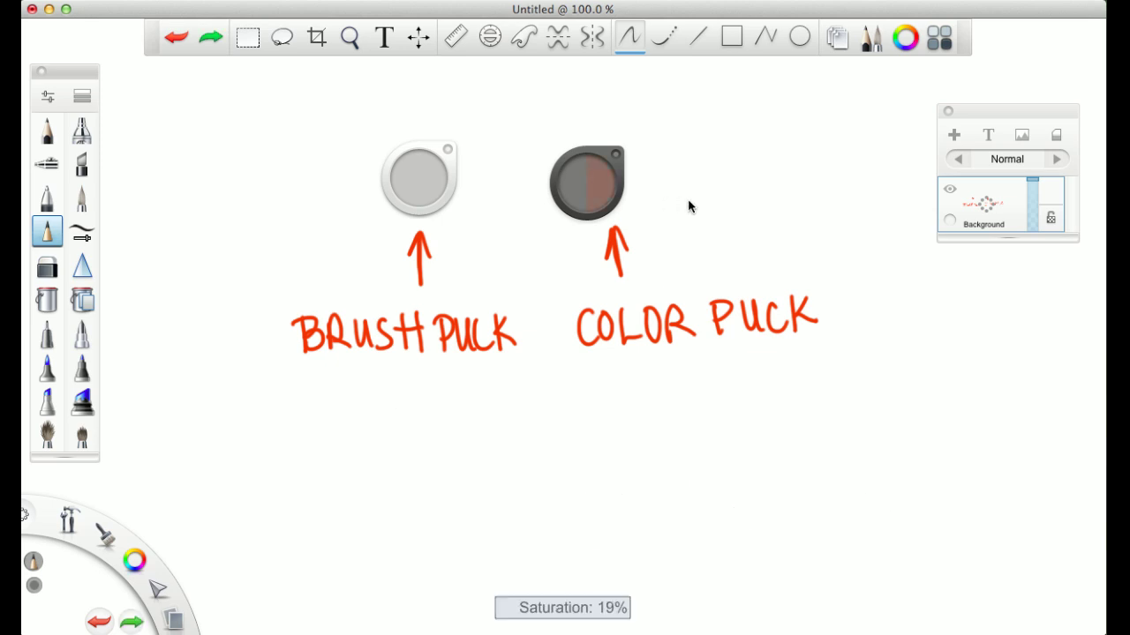
drag(900, 203, 1056, 198)
drag(449, 466, 820, 498)
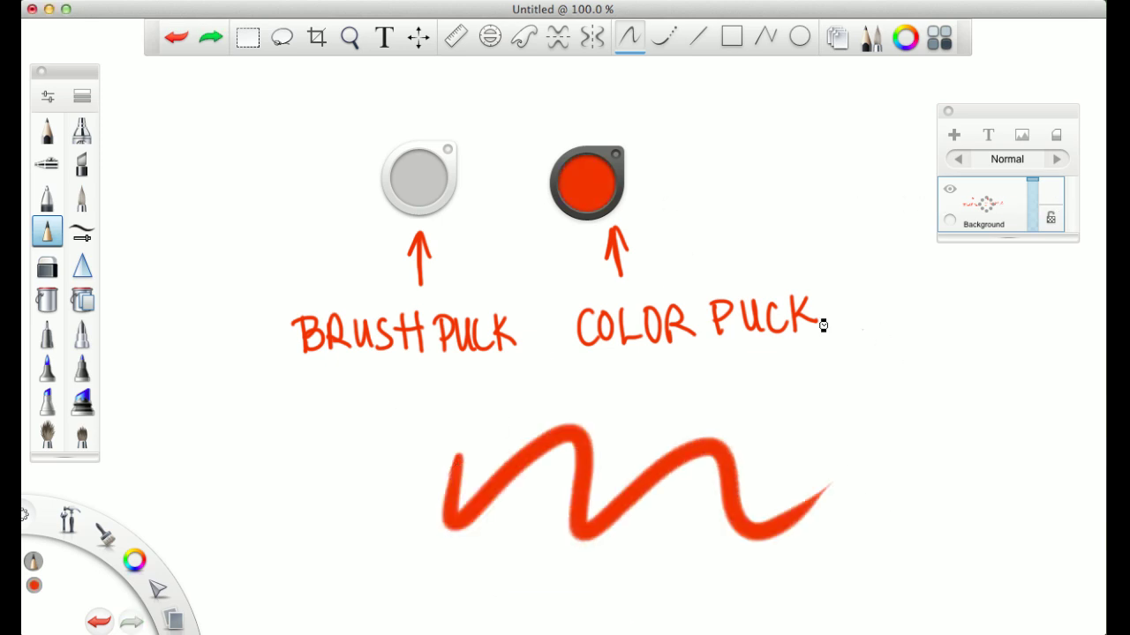
key(super+z)
Lighten the color to pale pink with the color puck and paint a wavy stroke below the labels.
drag(592, 194, 589, 466)
drag(589, 219, 590, 221)
mouse_move(432, 491)
mouse_down()
mouse_move(476, 444)
mouse_move(691, 468)
mouse_up()
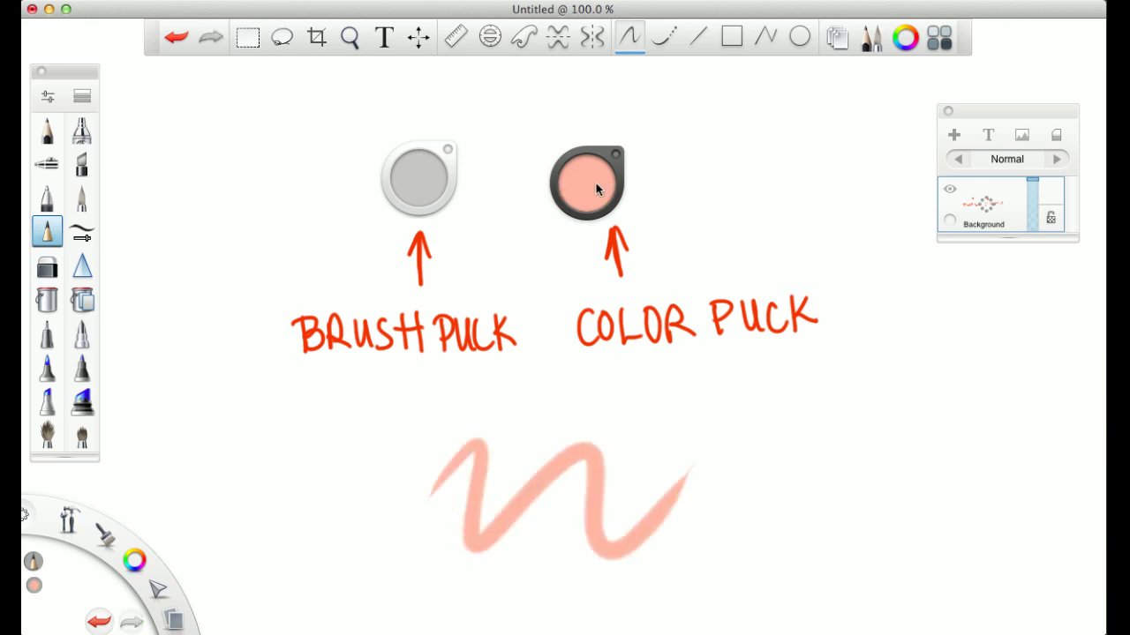
Paint overlapping wavy strokes over the pale pink one, deepening the color toward full red with the color puck before each.
drag(596, 183, 596, 216)
drag(407, 541, 746, 508)
drag(591, 197, 591, 218)
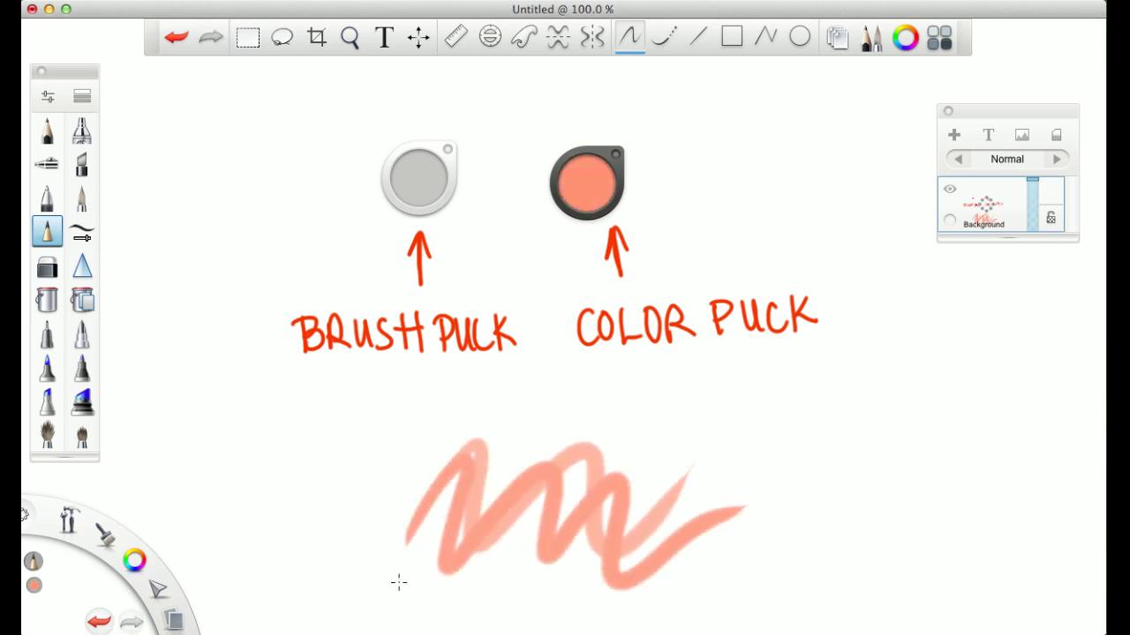
mouse_move(397, 584)
mouse_down()
mouse_move(647, 598)
mouse_move(683, 573)
mouse_up()
drag(589, 190, 586, 218)
drag(397, 607, 697, 570)
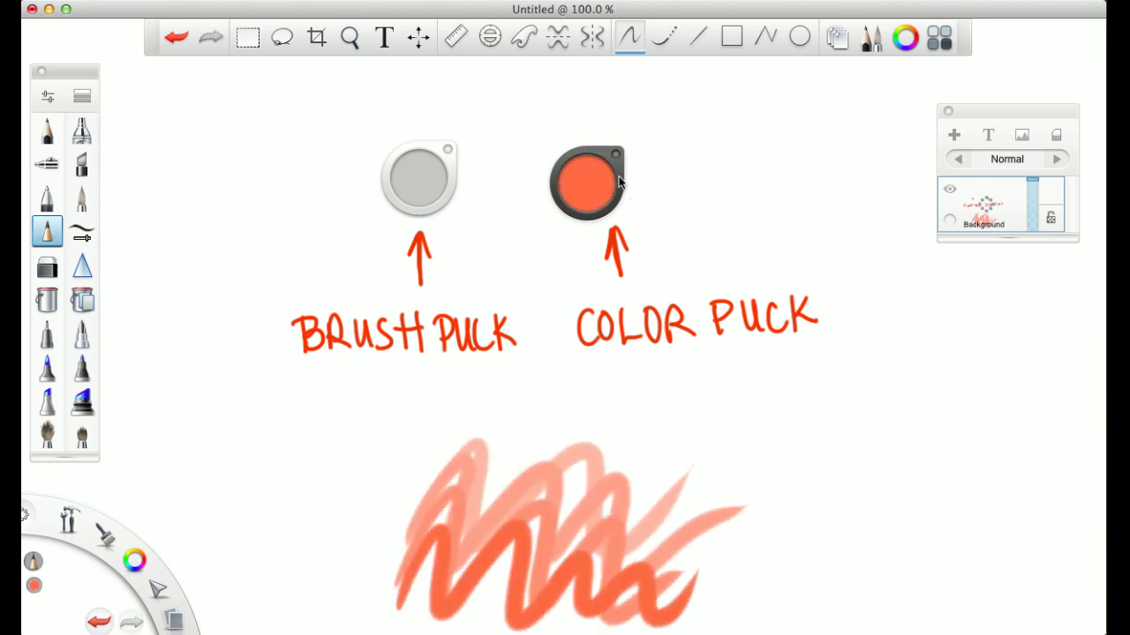
drag(587, 199, 585, 254)
drag(420, 607, 738, 606)
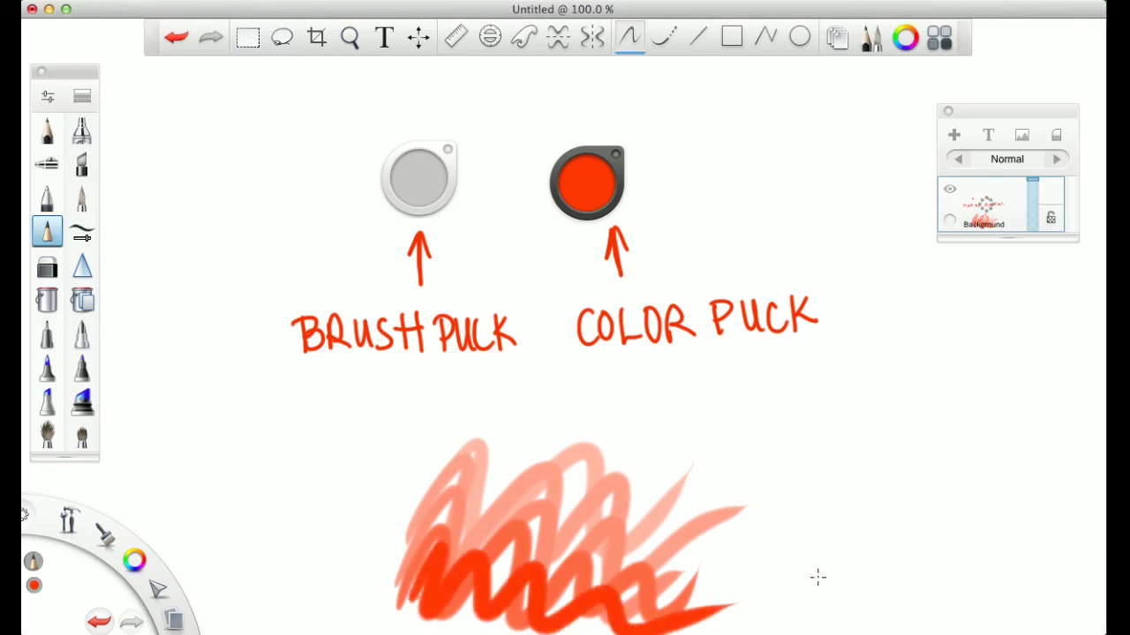
Paint a stack of wavy strokes below "COLOR PUCK", from vivid red to greyish brown, reducing saturation with the color puck between strokes.
drag(587, 182, 648, 186)
mouse_move(735, 435)
mouse_down()
mouse_move(800, 403)
mouse_move(960, 398)
mouse_up()
drag(578, 179, 490, 188)
mouse_move(743, 452)
mouse_down()
mouse_move(850, 484)
mouse_move(961, 479)
mouse_up()
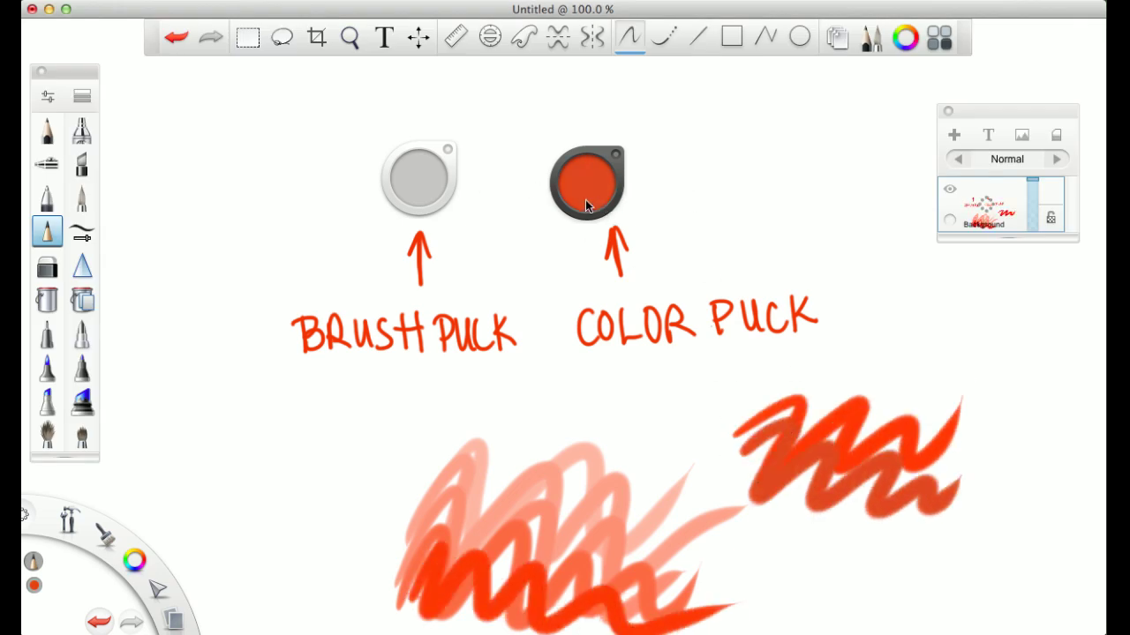
drag(585, 200, 521, 203)
drag(726, 472, 883, 526)
drag(586, 183, 492, 196)
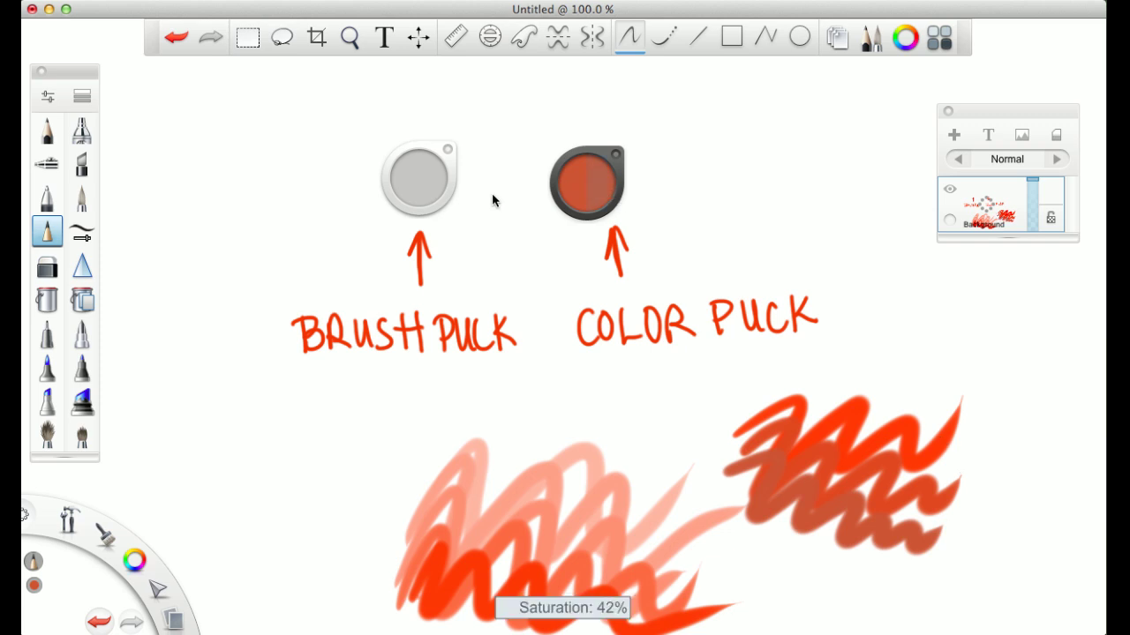
drag(732, 535, 906, 572)
drag(587, 183, 484, 200)
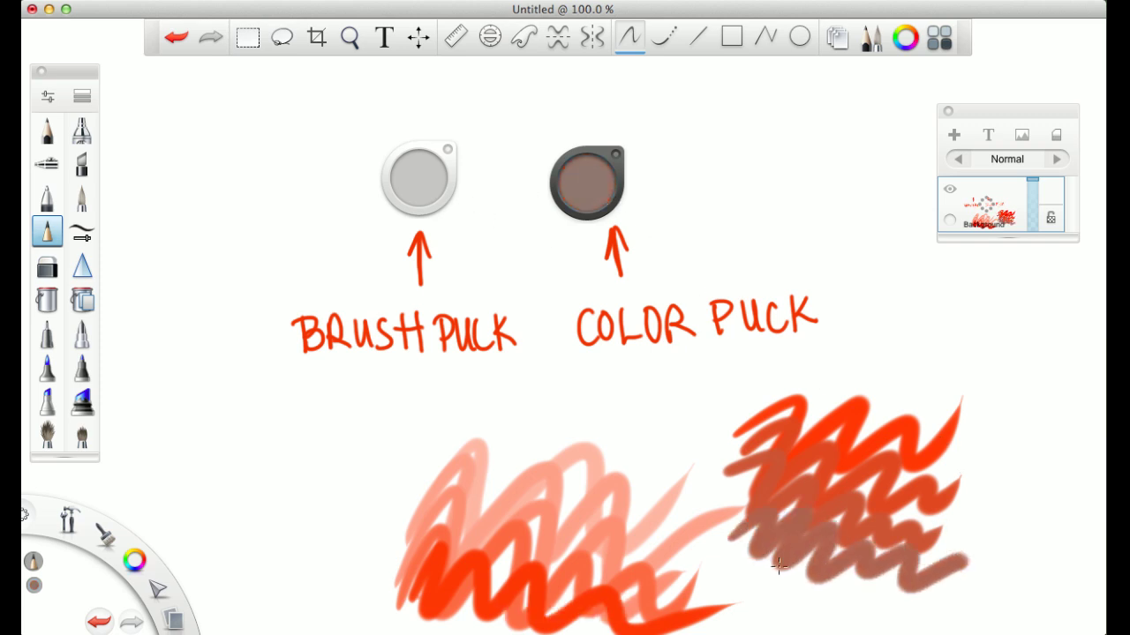
drag(737, 554, 840, 597)
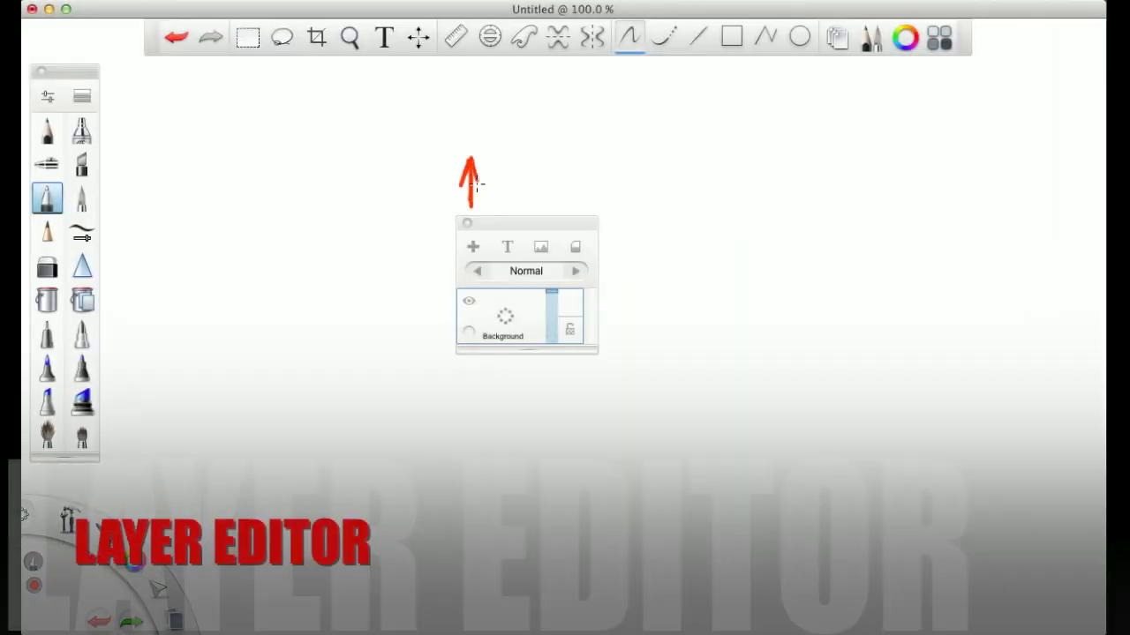
Hand-letter "ADD LAYER" in red above the arrow pointing up from the layer editor's plus icon.
drag(359, 150, 371, 146)
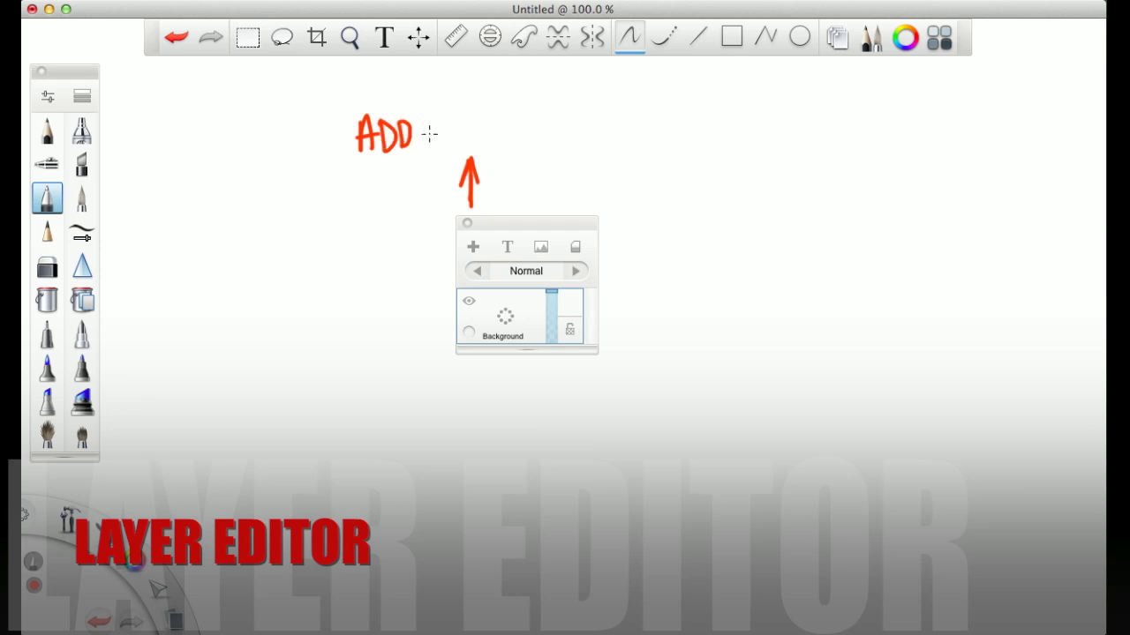
drag(506, 115, 522, 141)
Draw red arrows from the layer editor's text and image icons and hand-letter "ADD TXT LAYER" and "ADD IMAGE" at their ends.
mouse_move(513, 206)
mouse_down()
mouse_move(625, 285)
mouse_move(622, 428)
mouse_up()
drag(607, 404, 639, 396)
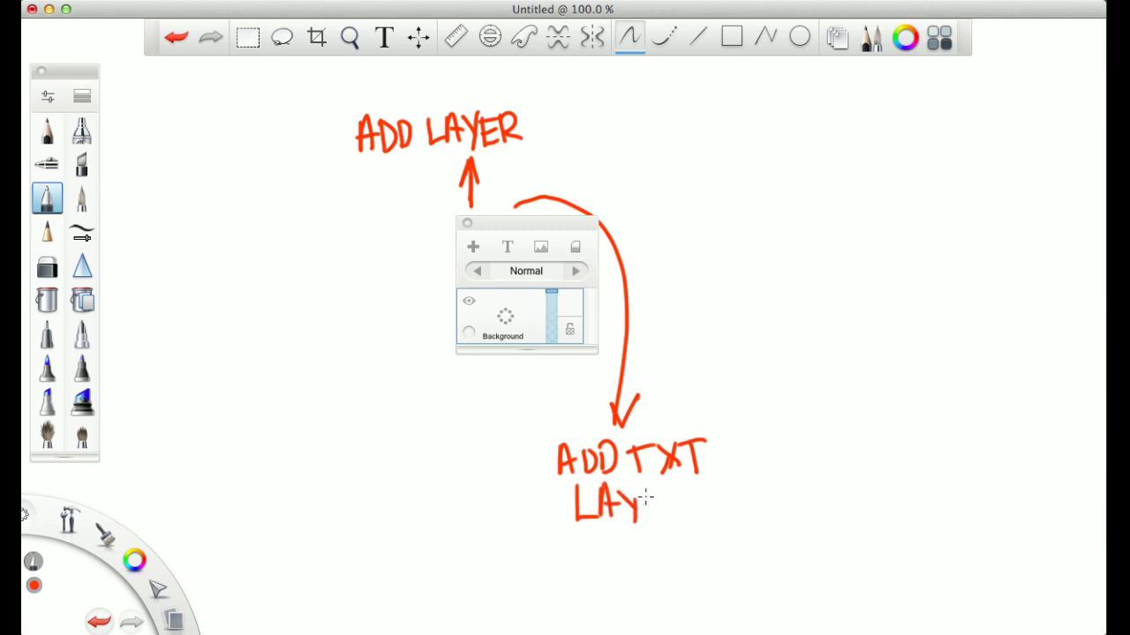
drag(546, 206, 772, 260)
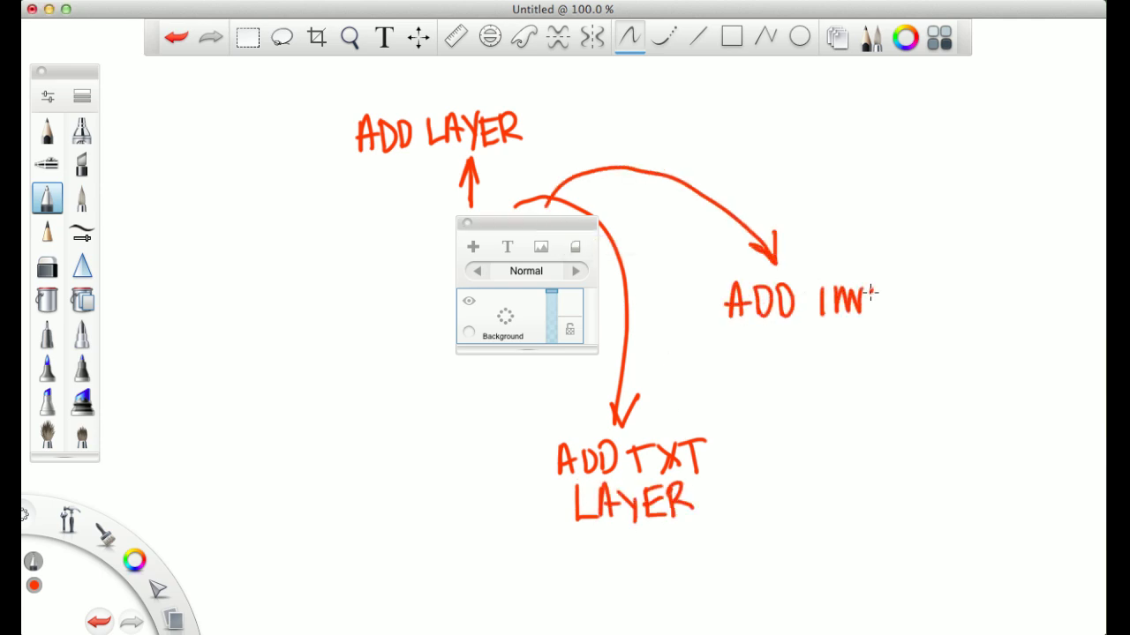
key(super+z)
drag(839, 316, 869, 304)
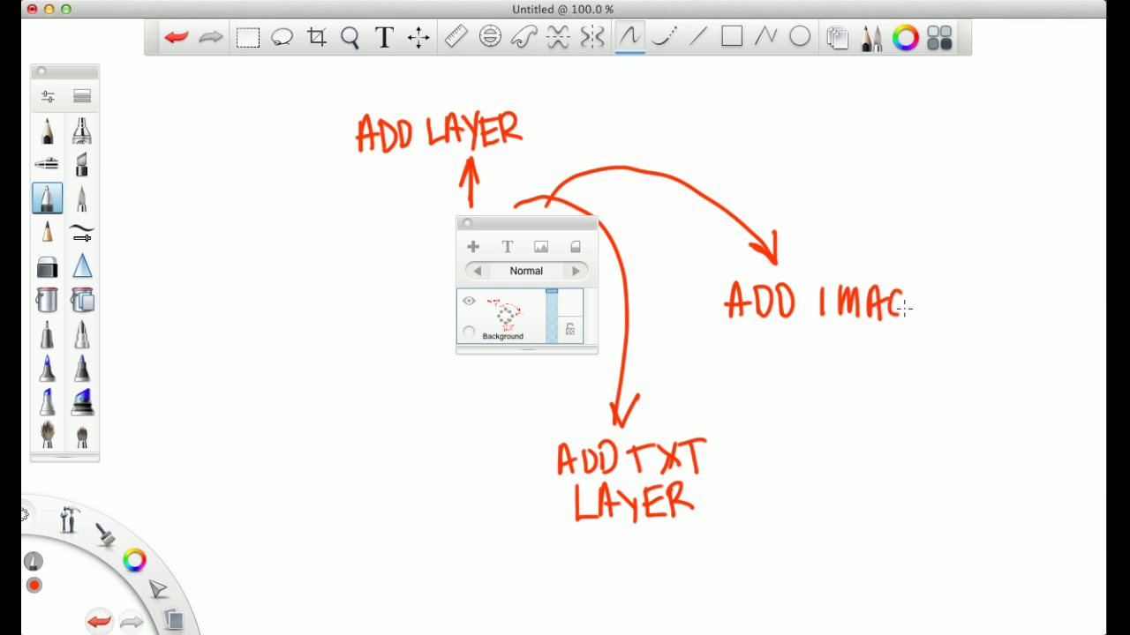
Draw a curved red arrow from the layer editor's clear icon and hand-letter "CLEAR LAYER" at its end.
mouse_move(587, 205)
mouse_down()
mouse_move(768, 411)
mouse_move(816, 402)
mouse_up()
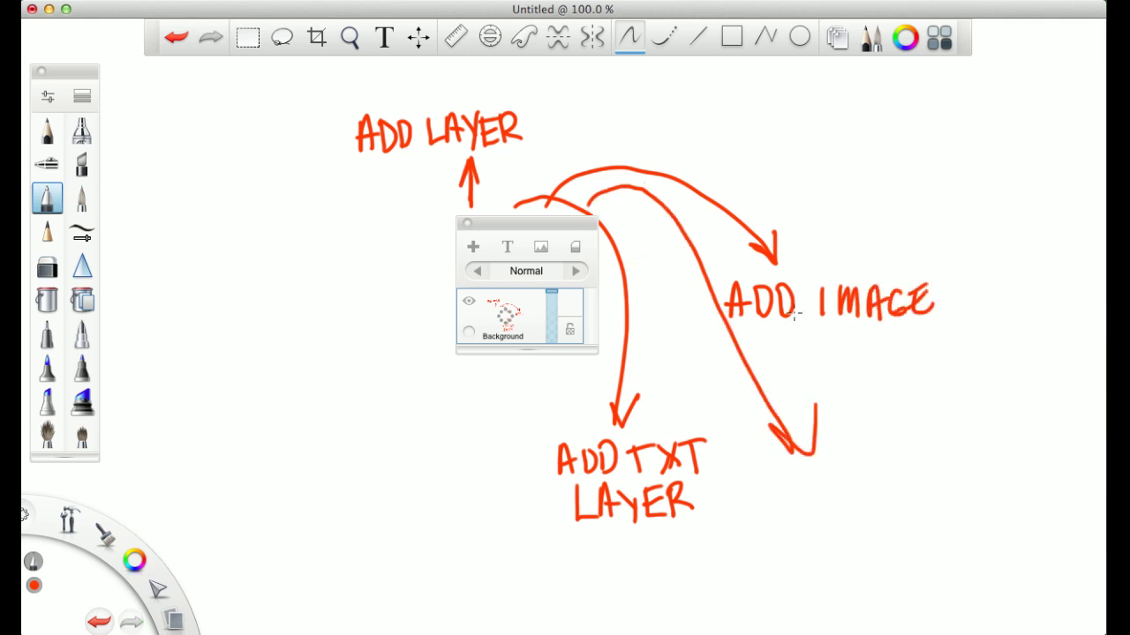
drag(863, 507, 887, 506)
drag(867, 486, 879, 484)
drag(889, 470, 891, 494)
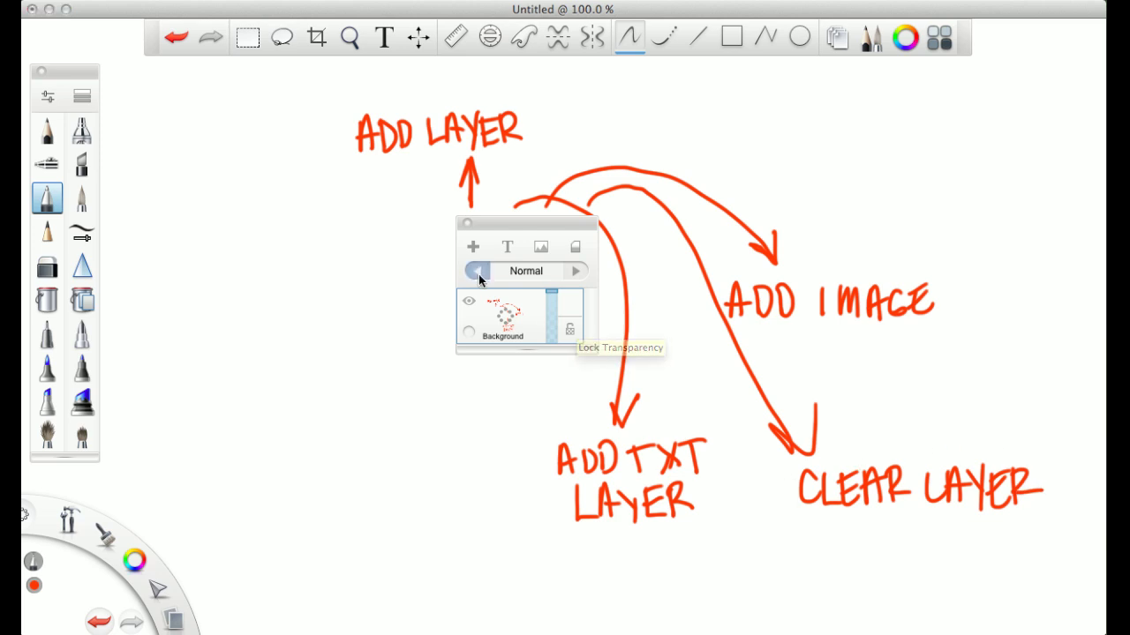
Hand-letter "NEW" with an arrow pointing at the blend mode selector and cycle through the blend modes back to Normal.
drag(279, 261, 303, 261)
drag(308, 261, 334, 288)
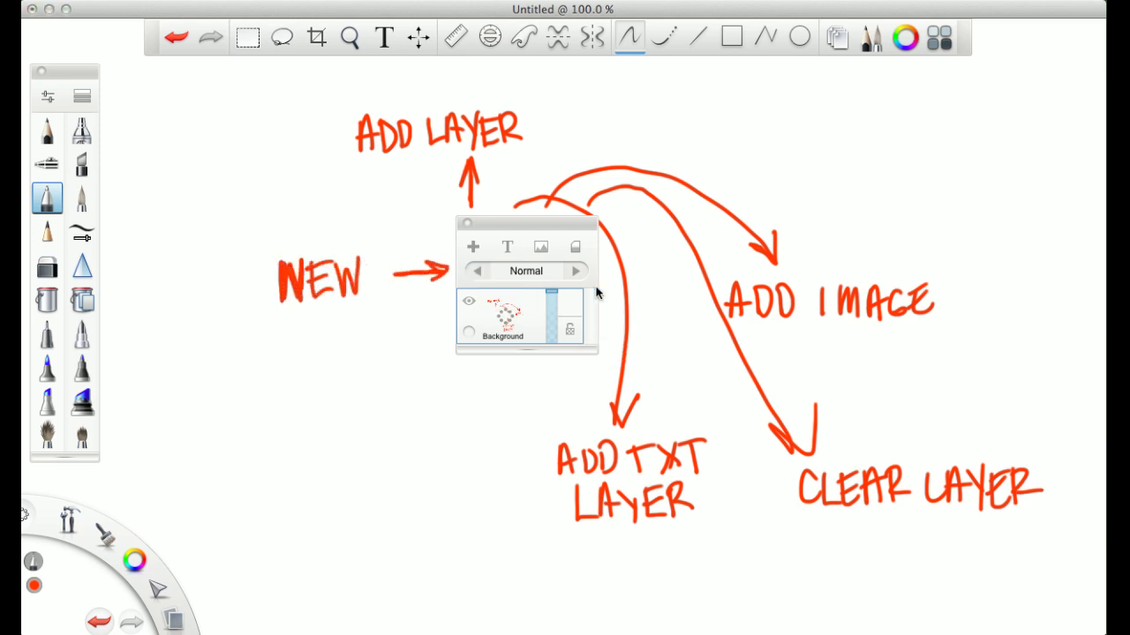
click(575, 271)
click(576, 271)
click(576, 271)
click(576, 271)
click(576, 271)
click(576, 271)
click(575, 271)
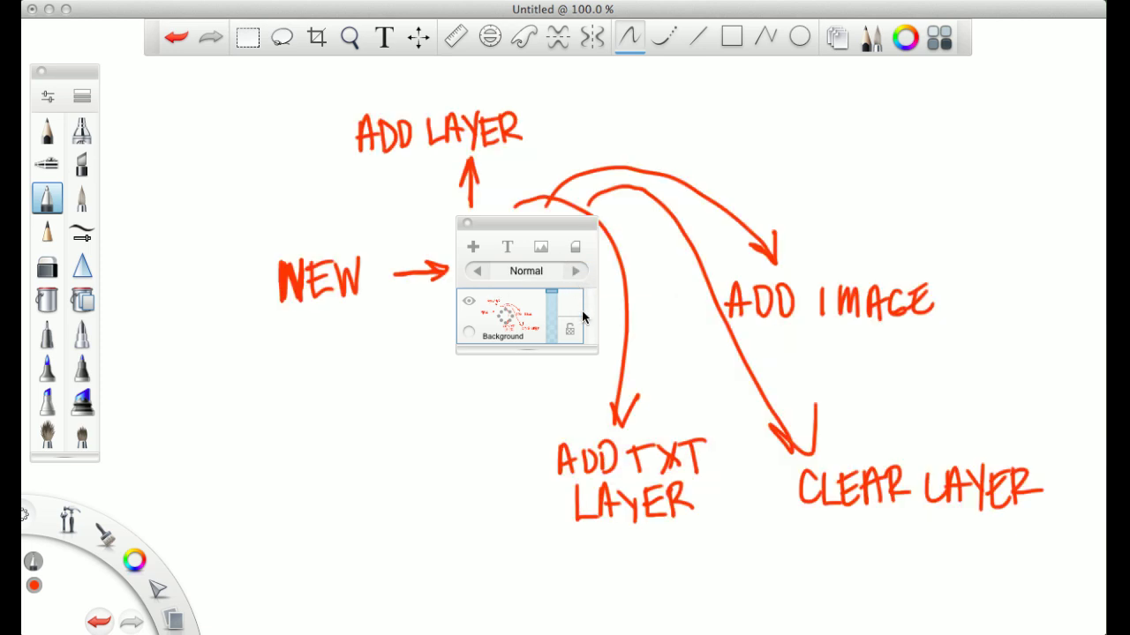
Clear the Background layer and hand-letter "LOCK TRANSPARENCY" in red with an arrow pointing at the layer's lock icon.
click(575, 248)
drag(605, 334, 613, 333)
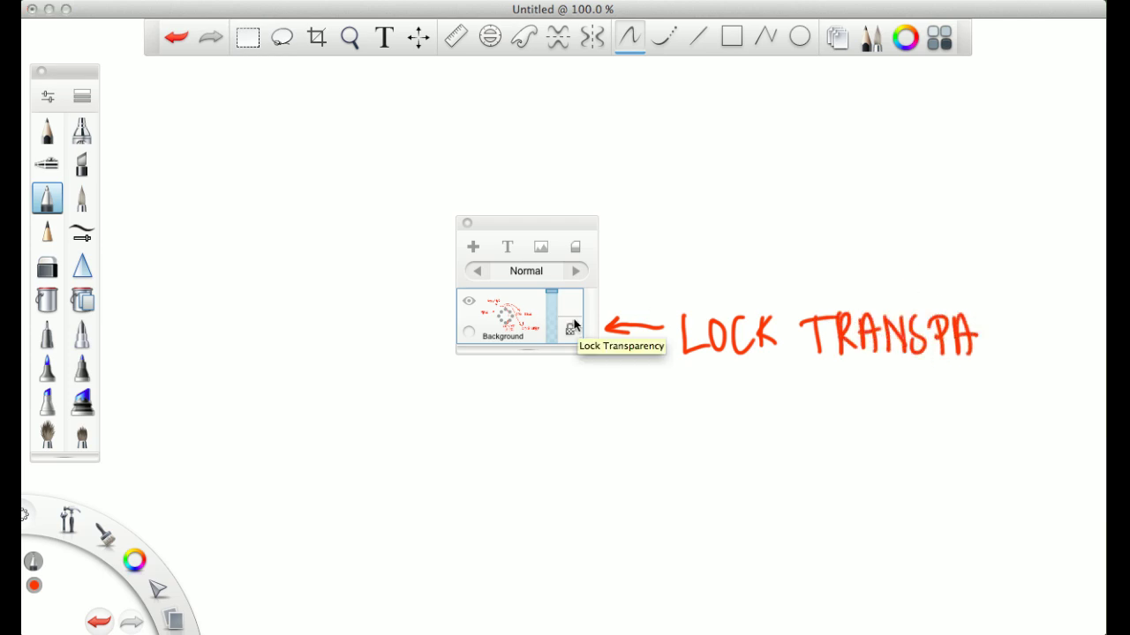
mouse_move(982, 318)
mouse_down()
mouse_move(983, 350)
mouse_move(995, 347)
mouse_up()
drag(1002, 321, 1021, 349)
drag(1004, 333, 1018, 328)
drag(1003, 320, 1024, 313)
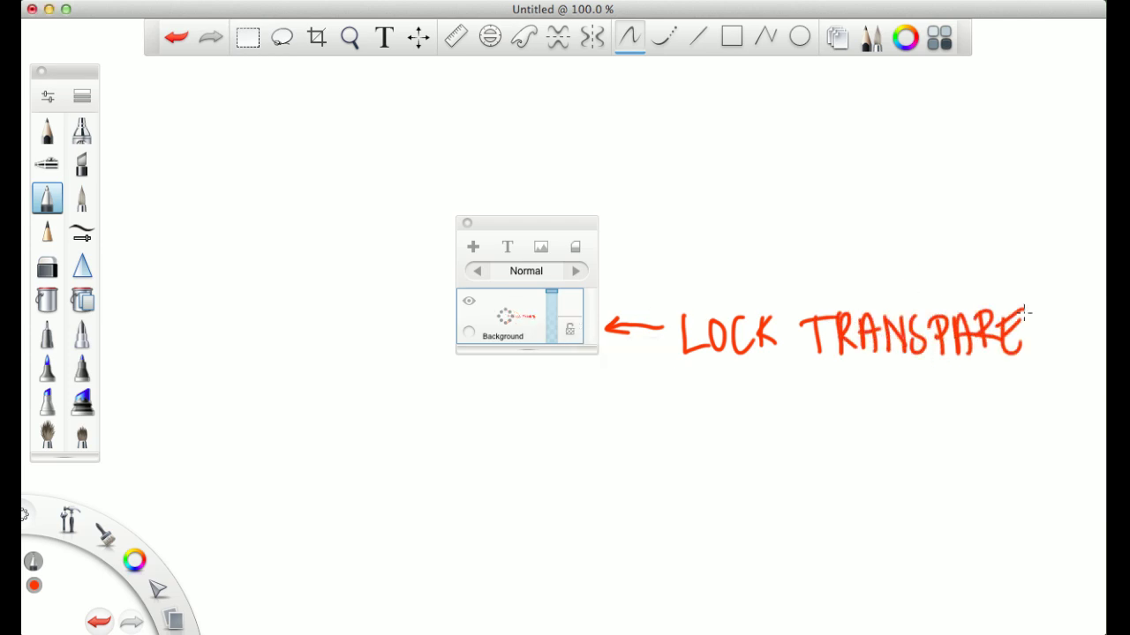
Give the Background layer a blue color label and hand-letter "NEW" with an arrow pointing at that label.
click(469, 331)
click(434, 364)
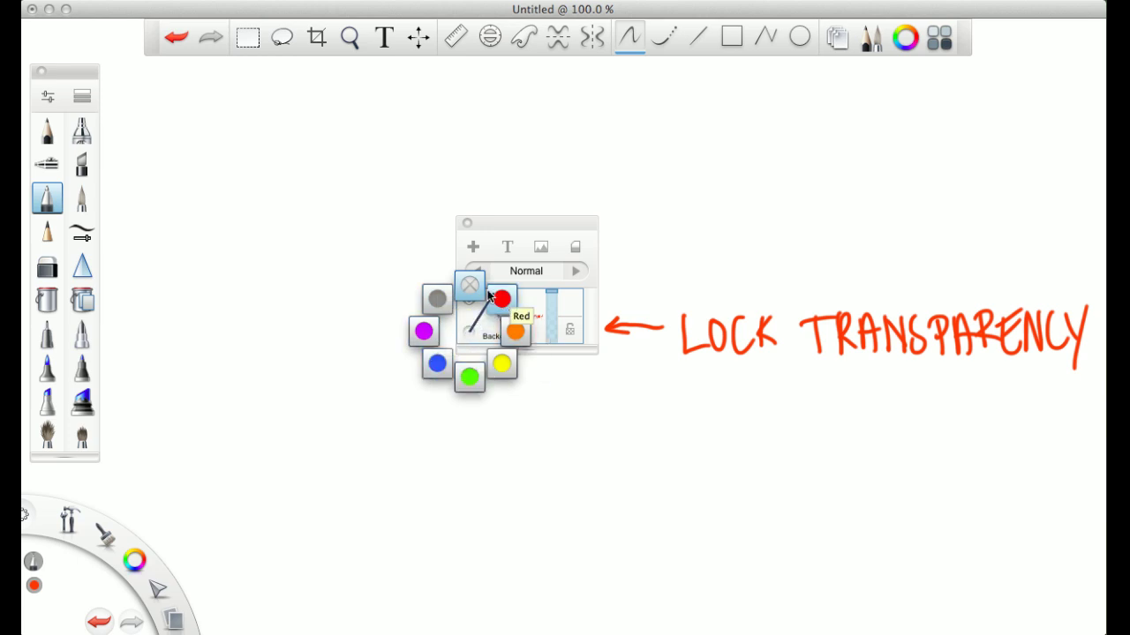
drag(405, 339, 455, 334)
drag(439, 326, 444, 346)
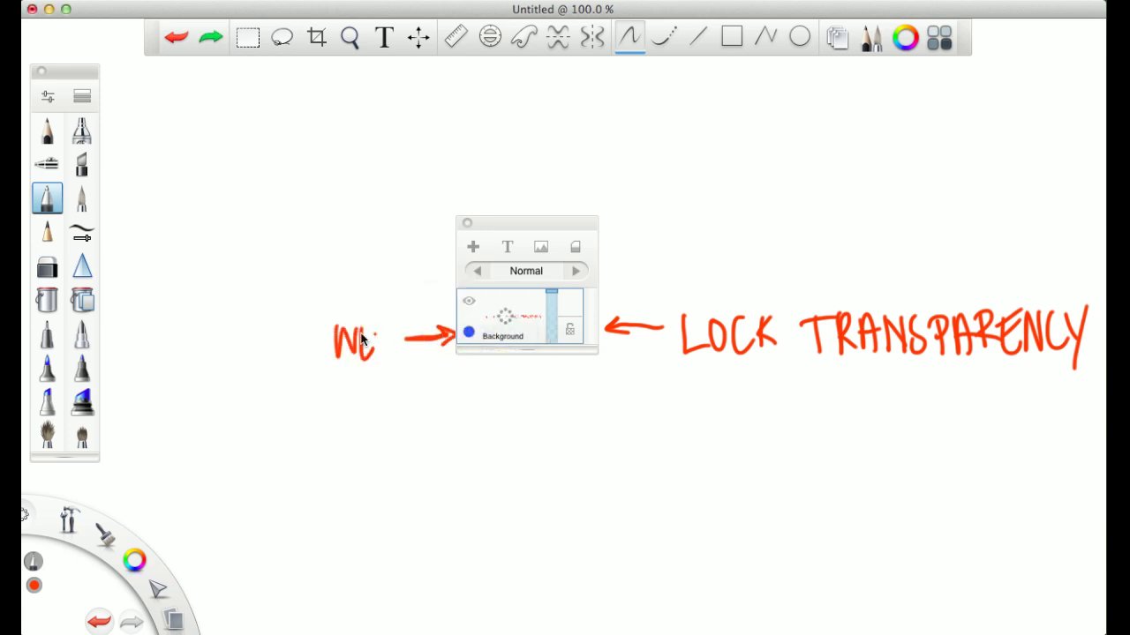
key(super+z)
key(super+z)
key(super+z)
mouse_move(329, 355)
mouse_down()
mouse_move(345, 326)
mouse_move(366, 357)
mouse_up()
drag(351, 331, 364, 328)
drag(351, 343, 363, 339)
drag(369, 330, 376, 334)
mouse_move(562, 311)
mouse_down()
mouse_move(552, 336)
mouse_move(554, 300)
mouse_move(556, 351)
mouse_move(552, 291)
mouse_up()
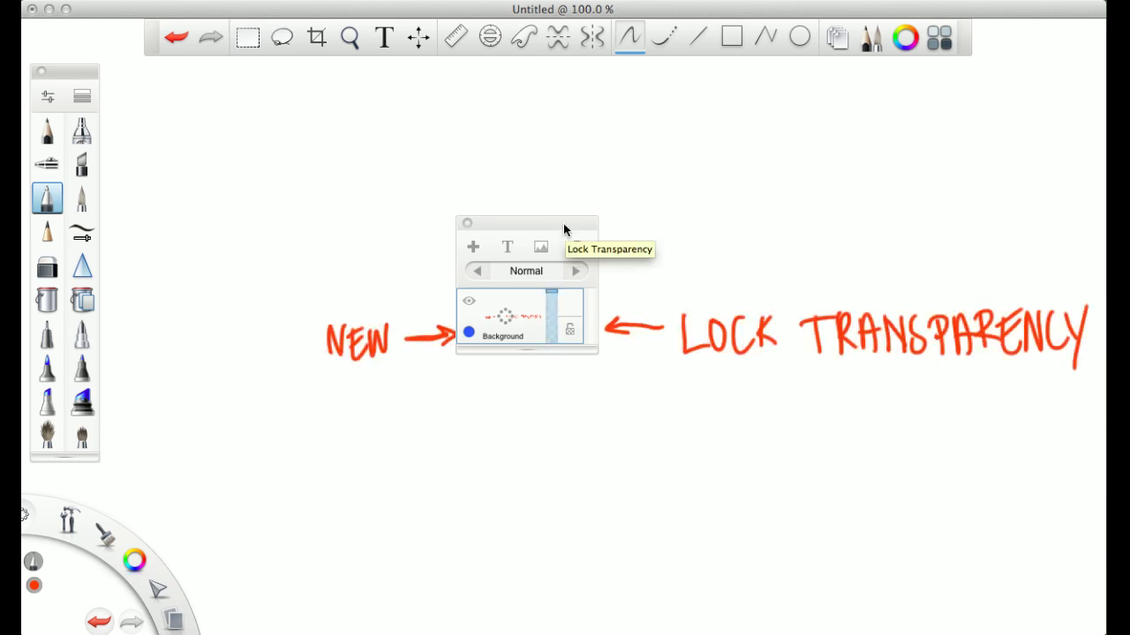
Add a new empty layer, and open the text layer editor and cancel it without adding text.
click(473, 247)
click(508, 249)
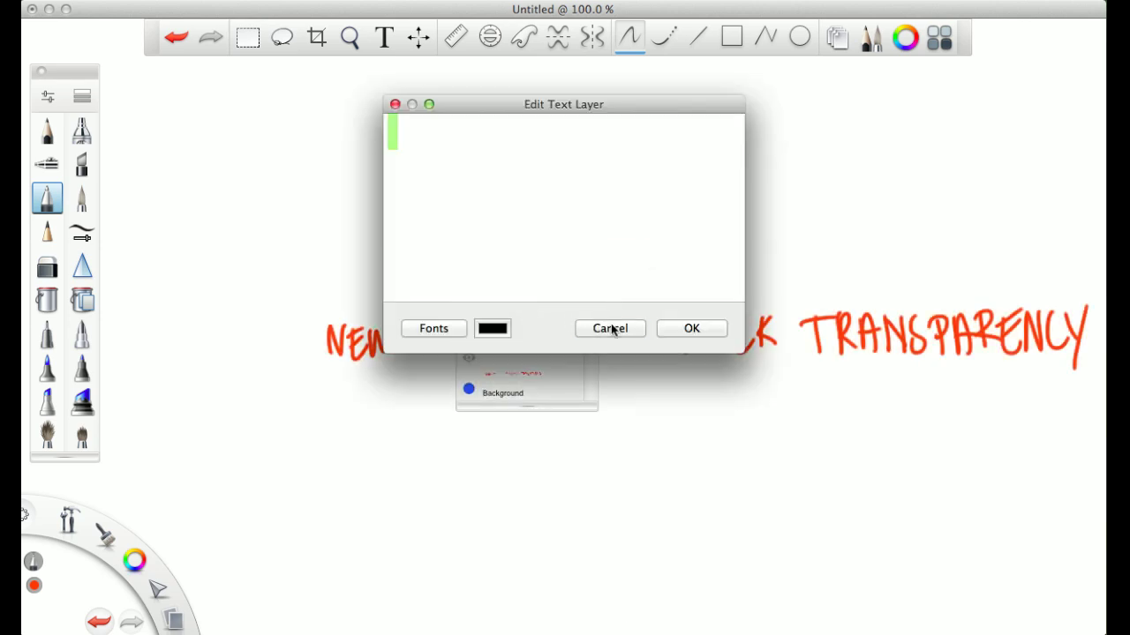
key(Escape)
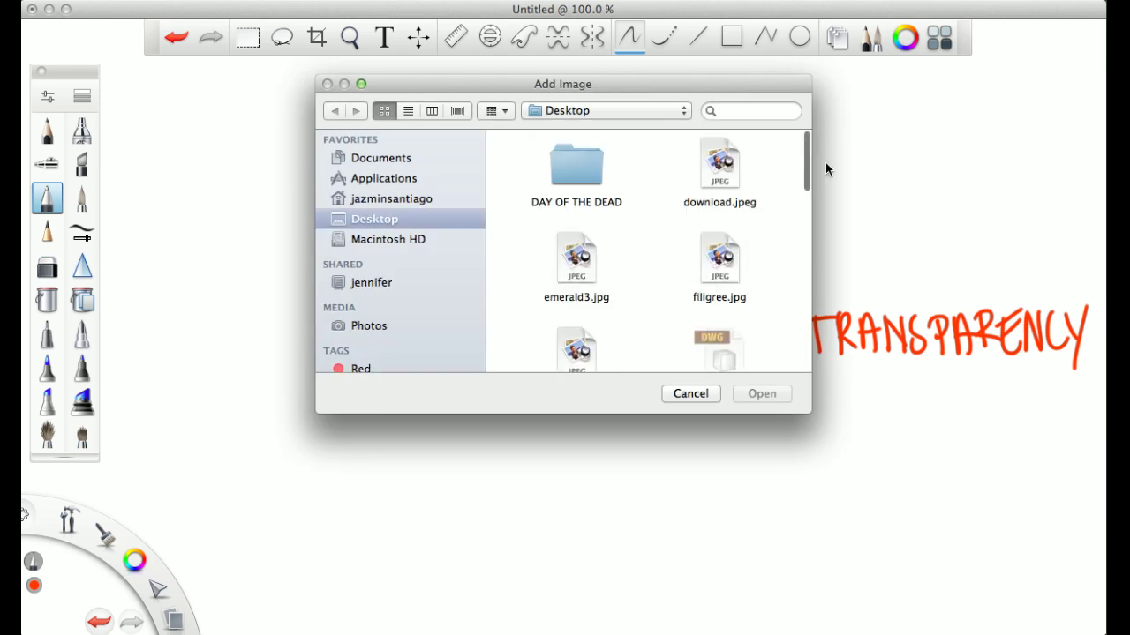
Add the Desktop image "scan0001 copy 2.jpg" to the canvas as a new layer.
drag(805, 167, 809, 303)
scroll(805, 303, up, 2)
click(719, 196)
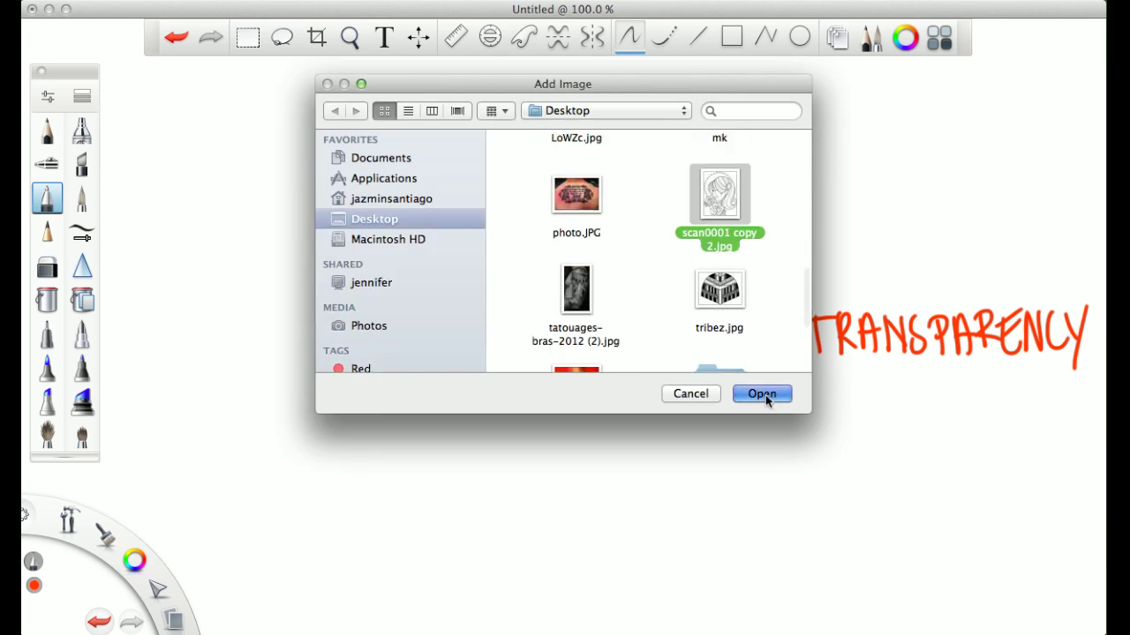
click(781, 394)
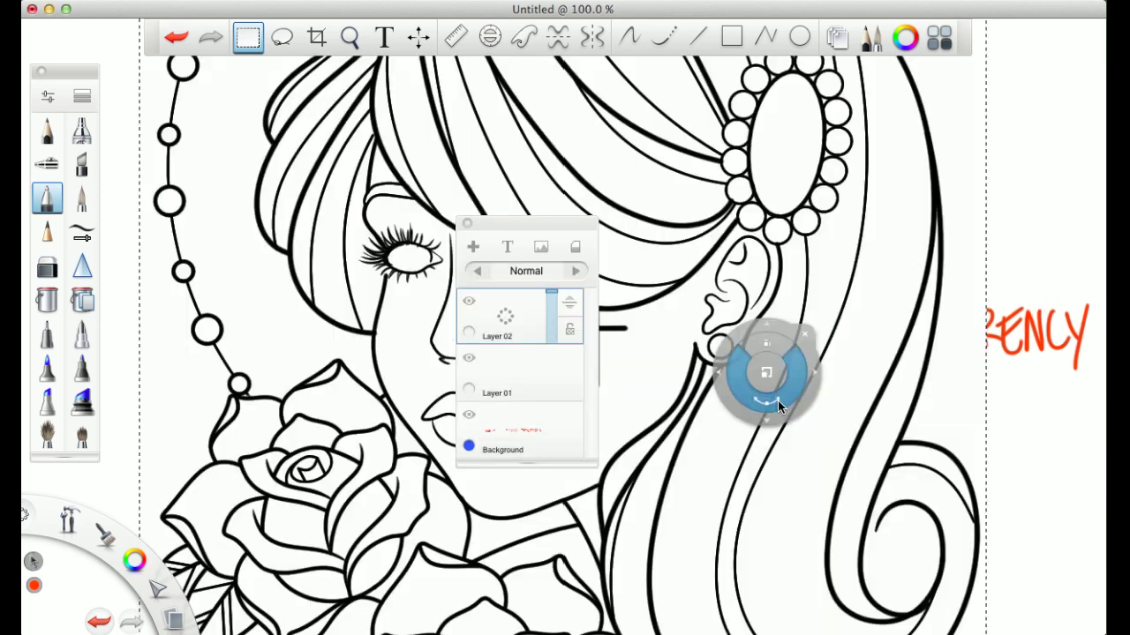
Scale down the imported line drawing and reposition it to fit within the middle of the canvas.
drag(655, 293, 588, 341)
click(638, 302)
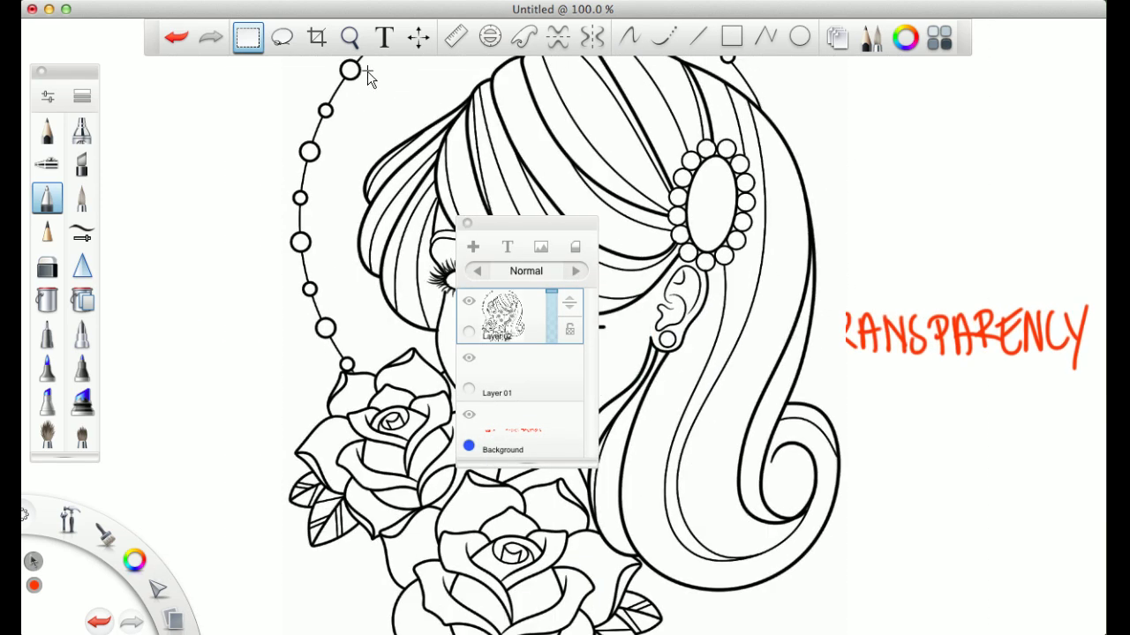
click(349, 38)
drag(620, 204, 667, 224)
click(666, 251)
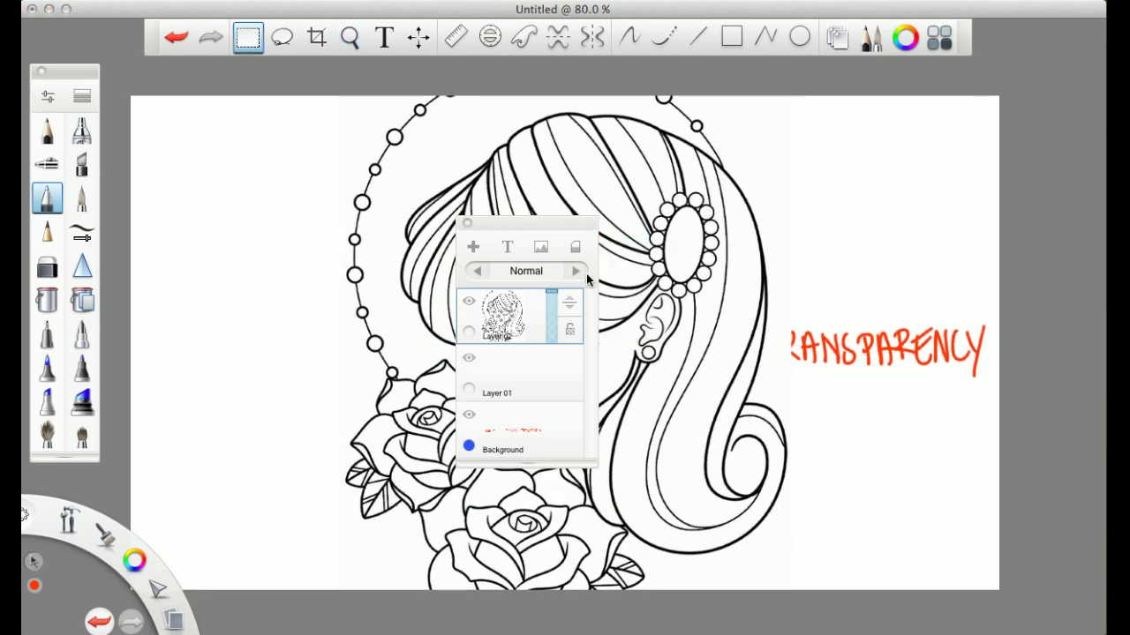
click(418, 37)
drag(616, 324, 604, 361)
Move the layer editor beside the drawing and clear the lettering on the Background layer.
mouse_move(530, 224)
mouse_down()
mouse_move(215, 134)
mouse_move(228, 126)
mouse_up()
click(220, 334)
click(273, 150)
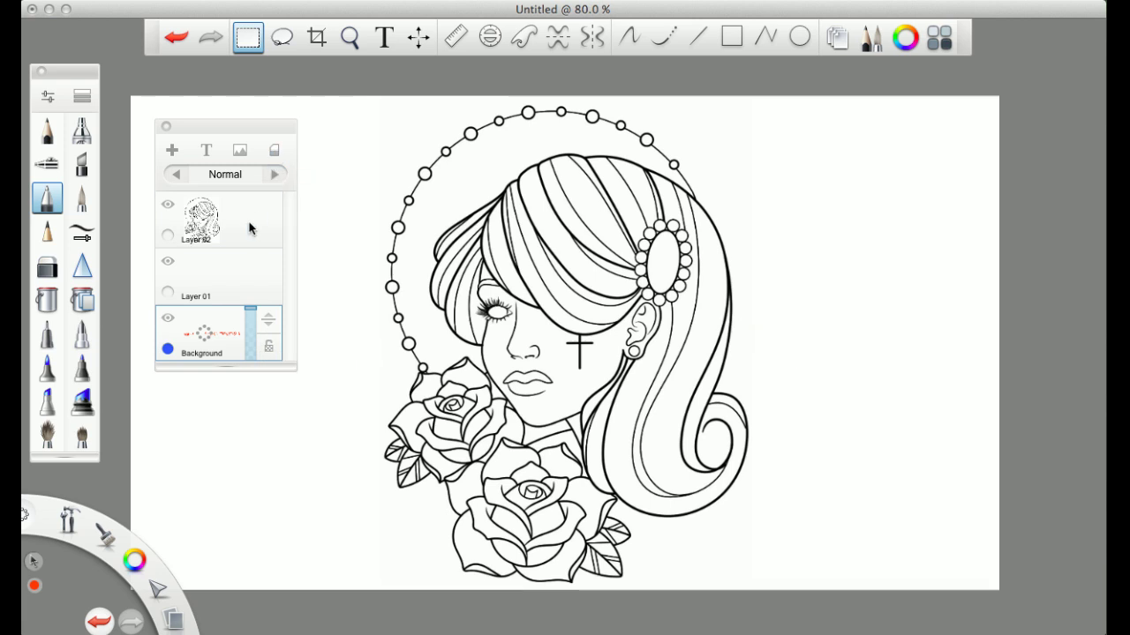
Test a red pencil scribble across the face on Layer 02, and set the layer's blend mode to Multiply.
click(249, 228)
click(48, 231)
mouse_move(354, 238)
mouse_down()
mouse_move(516, 246)
mouse_move(582, 366)
mouse_move(622, 309)
mouse_move(637, 323)
mouse_up()
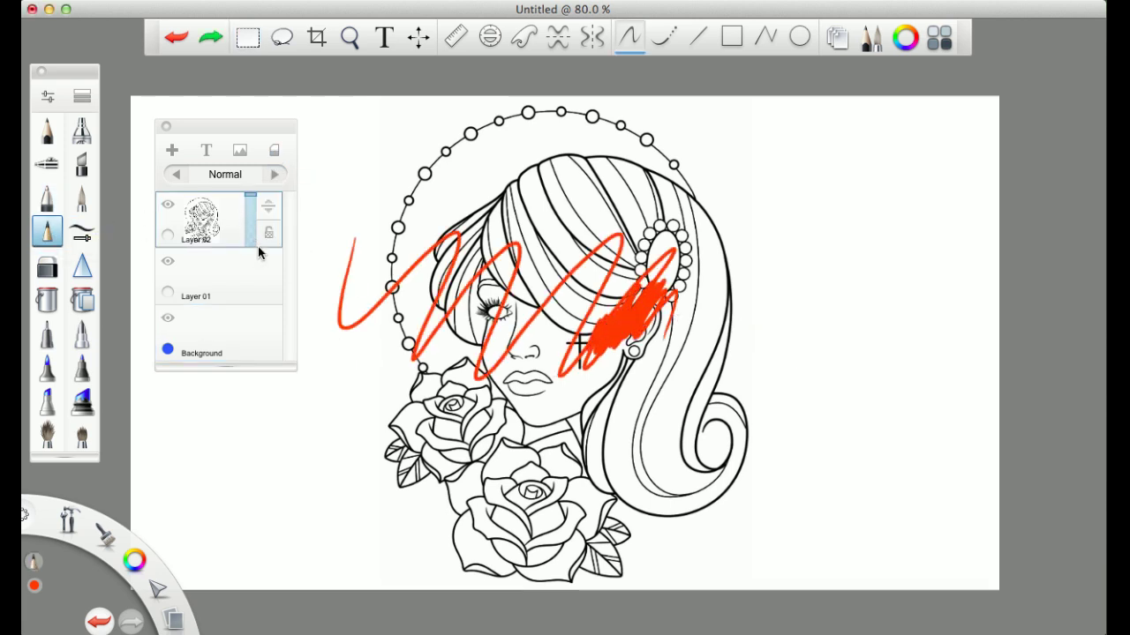
key(super+z)
click(274, 174)
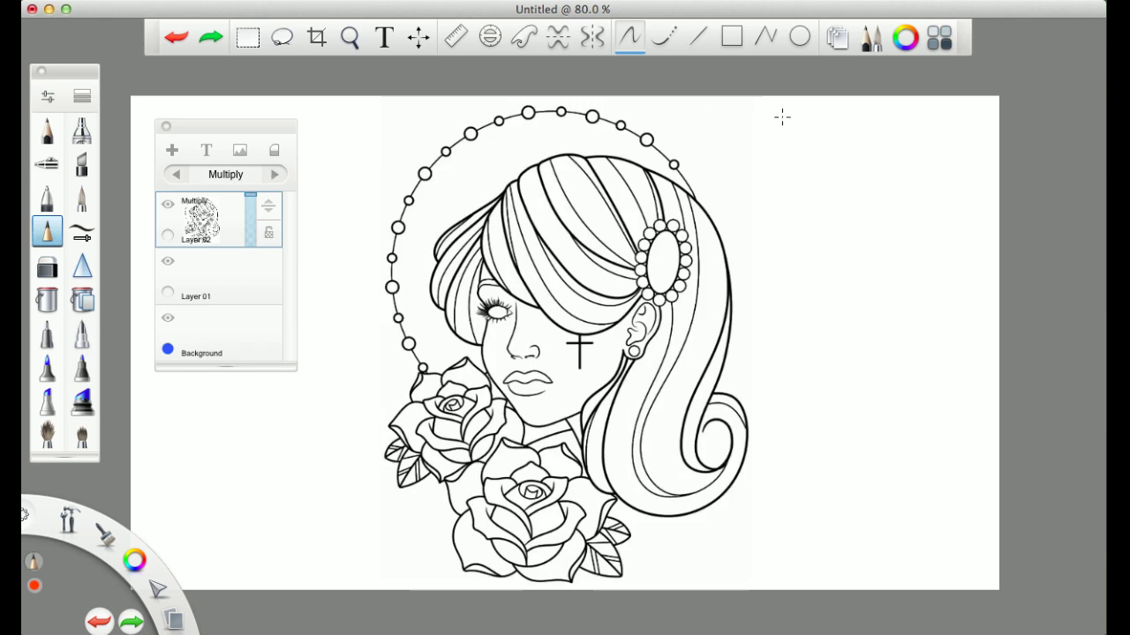
Hand-letter "MULTIPLY IMAGES" in red beside the drawing, switching from the pencil to the marker partway through.
drag(783, 143, 817, 124)
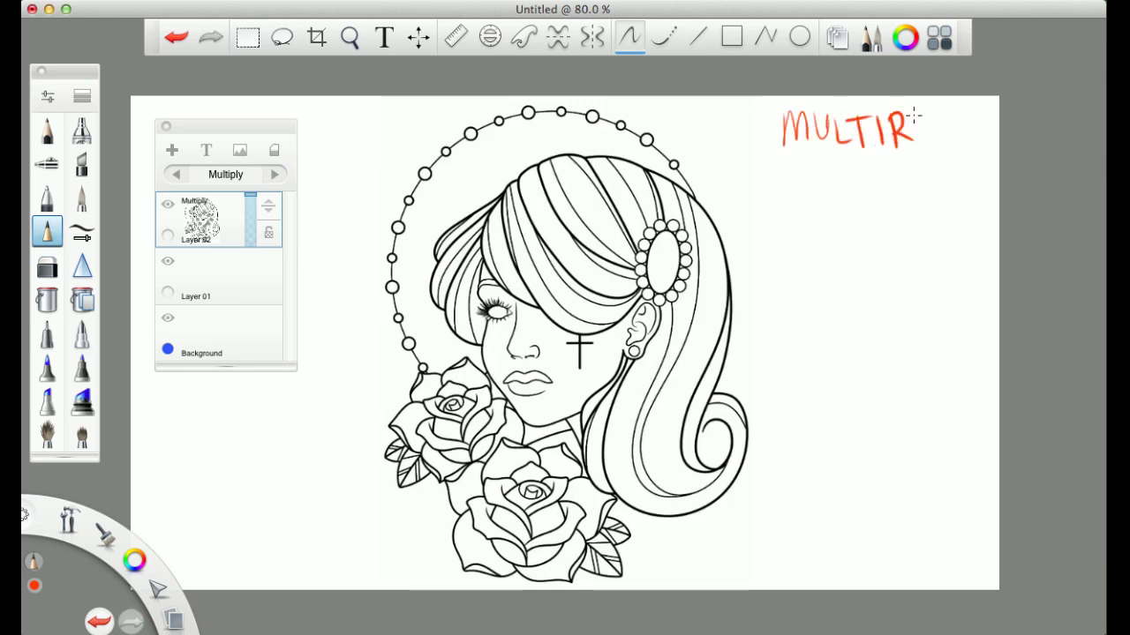
key(super+z)
click(47, 198)
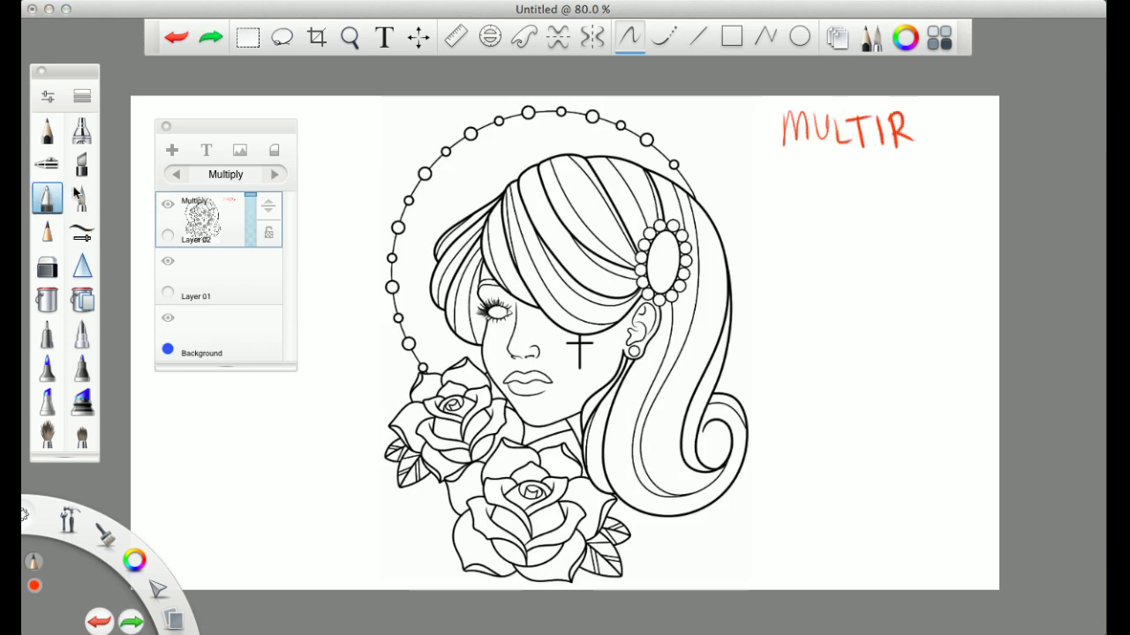
drag(897, 115, 899, 130)
drag(914, 117, 924, 144)
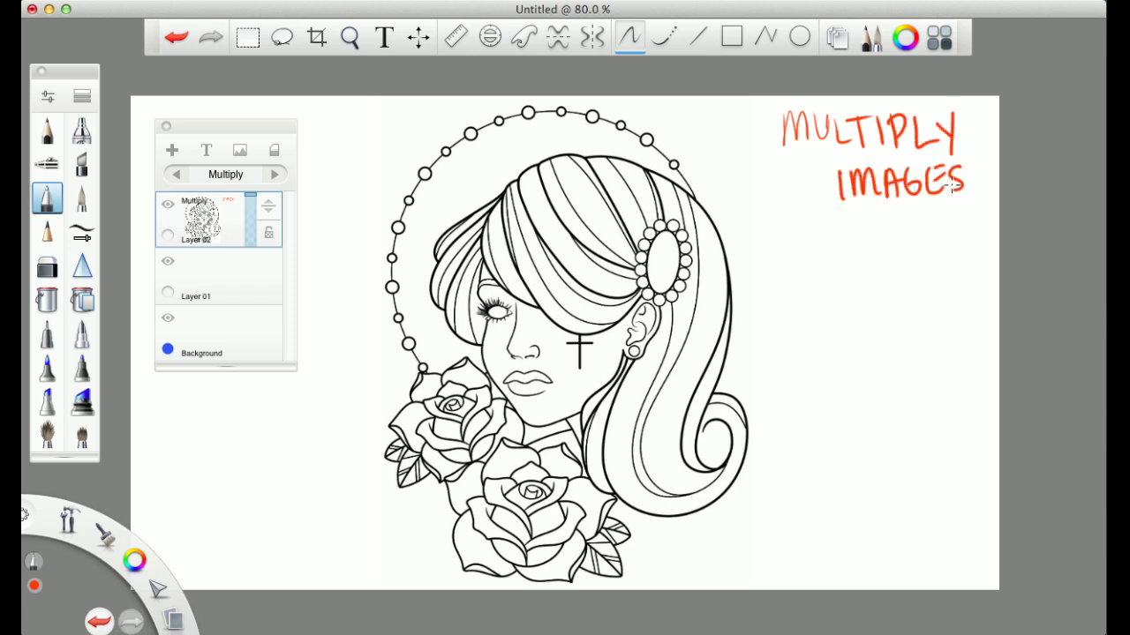
Place the brush puck below the layer editor and try a thicker red pencil stroke over the hair on Layer 02.
click(322, 0)
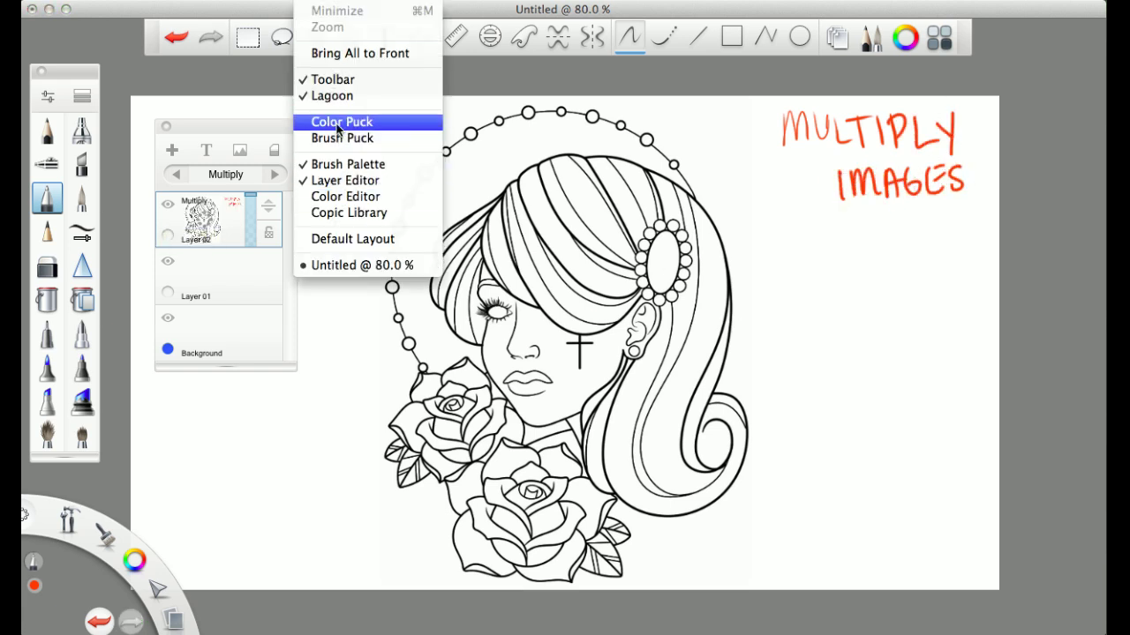
click(353, 118)
mouse_move(298, 142)
mouse_down()
mouse_move(315, 363)
mouse_move(263, 491)
mouse_move(361, 514)
mouse_up()
click(48, 231)
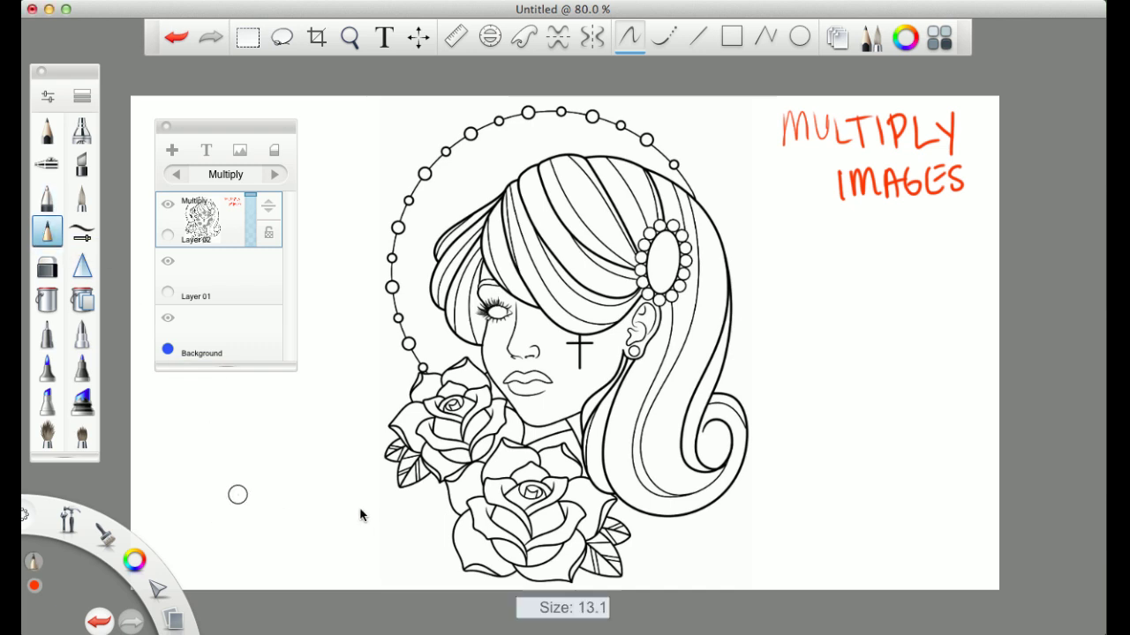
mouse_move(601, 217)
mouse_down()
mouse_move(598, 268)
mouse_move(671, 258)
mouse_move(733, 309)
mouse_move(746, 353)
mouse_move(731, 326)
mouse_up()
key(super+z)
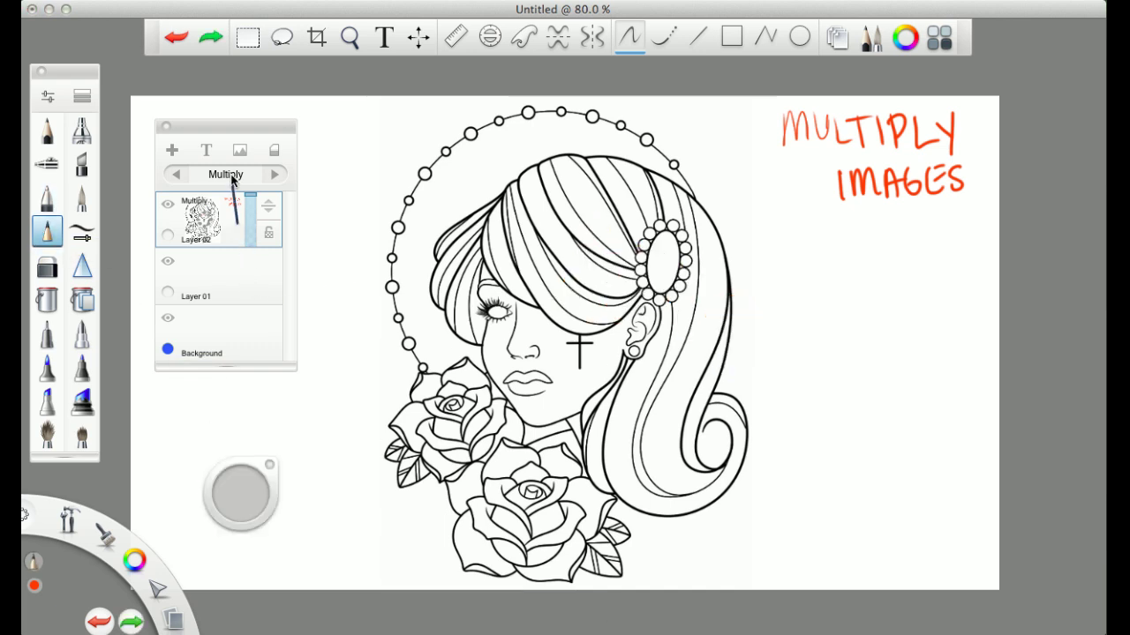
Add a new layer directly beneath the Multiply line-art layer and scribble red over the bangs on it.
drag(232, 180, 239, 181)
click(263, 264)
drag(268, 263, 268, 197)
click(269, 265)
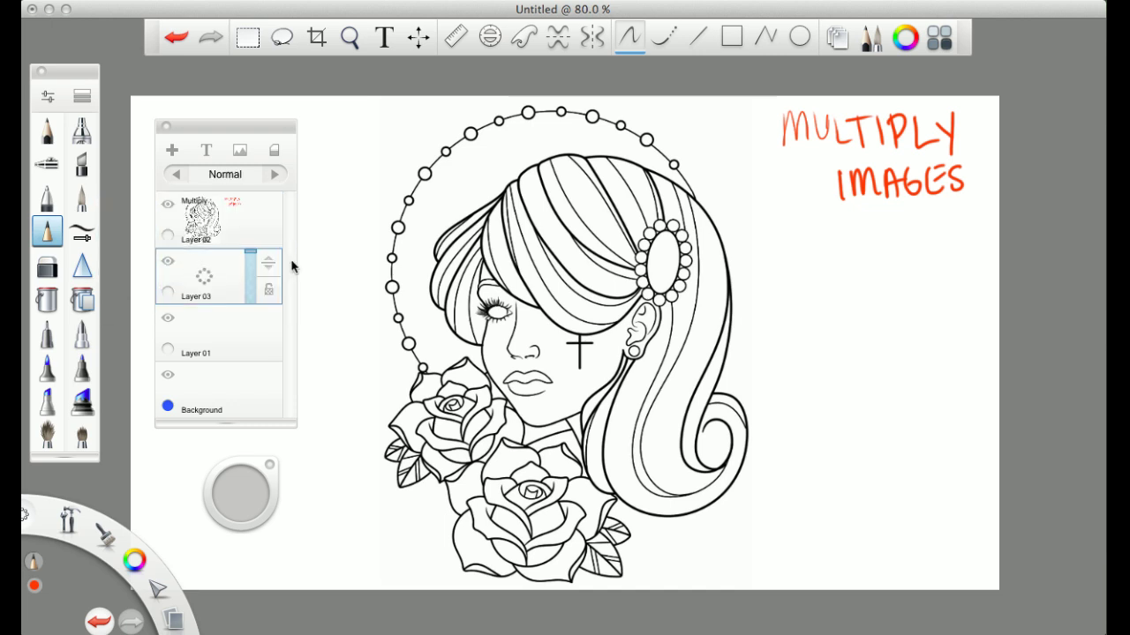
mouse_move(473, 221)
mouse_down()
mouse_move(534, 265)
mouse_move(605, 265)
mouse_up()
Switch Layer 02's blend mode to Normal and back to Multiply to compare them, and reselect Layer 03.
click(203, 216)
click(275, 174)
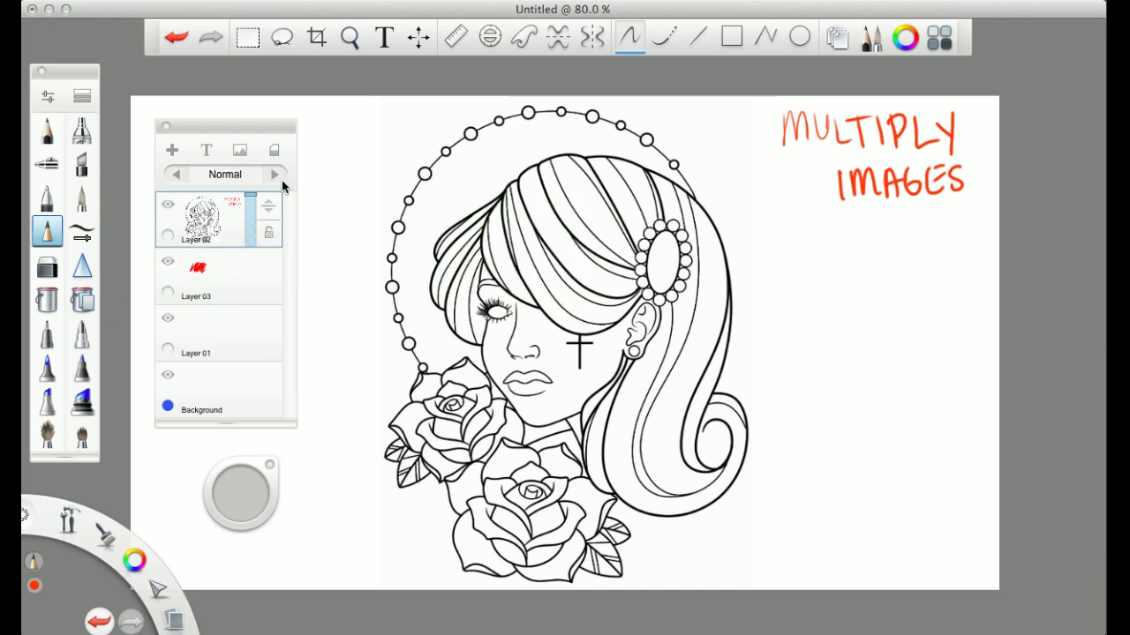
click(278, 176)
click(278, 176)
click(282, 300)
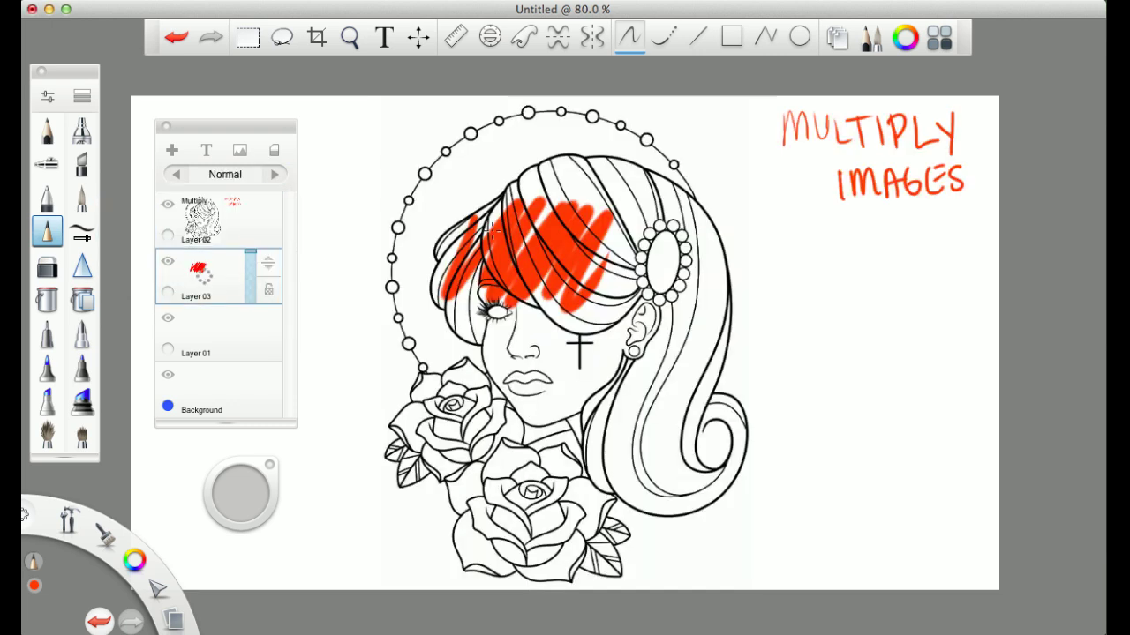
Fill the front section of the hair with solid red on Layer 03.
mouse_move(490, 205)
mouse_down()
mouse_move(441, 265)
mouse_move(446, 326)
mouse_move(494, 244)
mouse_move(529, 222)
mouse_move(505, 176)
mouse_move(533, 182)
mouse_up()
mouse_move(559, 309)
mouse_down()
mouse_move(595, 269)
mouse_move(560, 297)
mouse_up()
drag(548, 162, 620, 287)
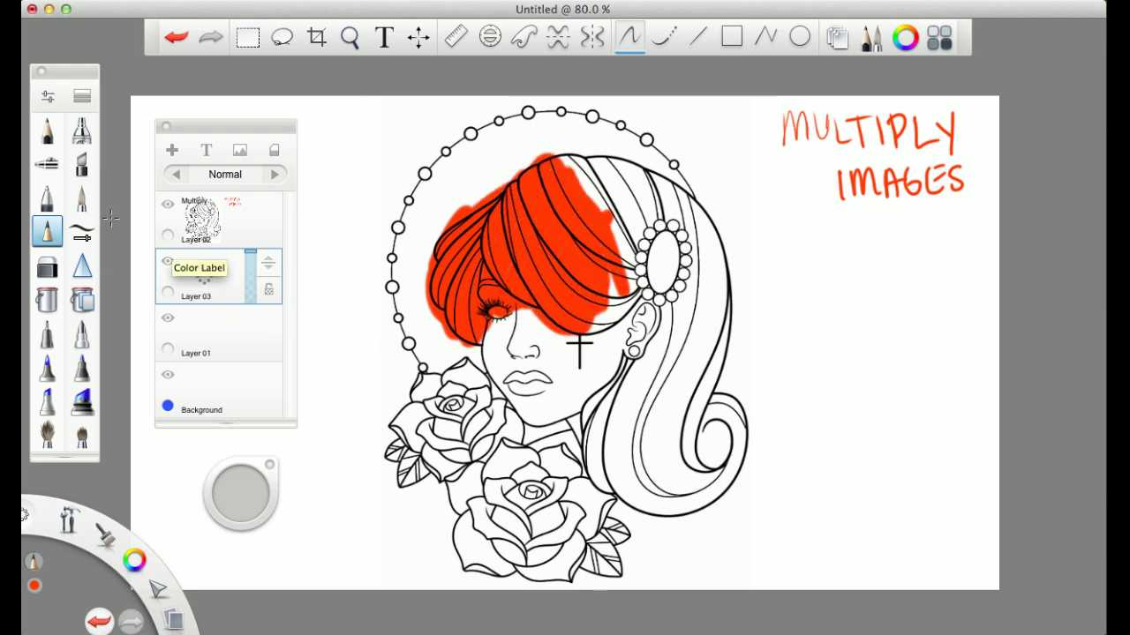
Lock Layer 03's transparency, marking the lock with a red arrow, and airbrush dark red shading onto the red hair.
click(48, 198)
click(82, 131)
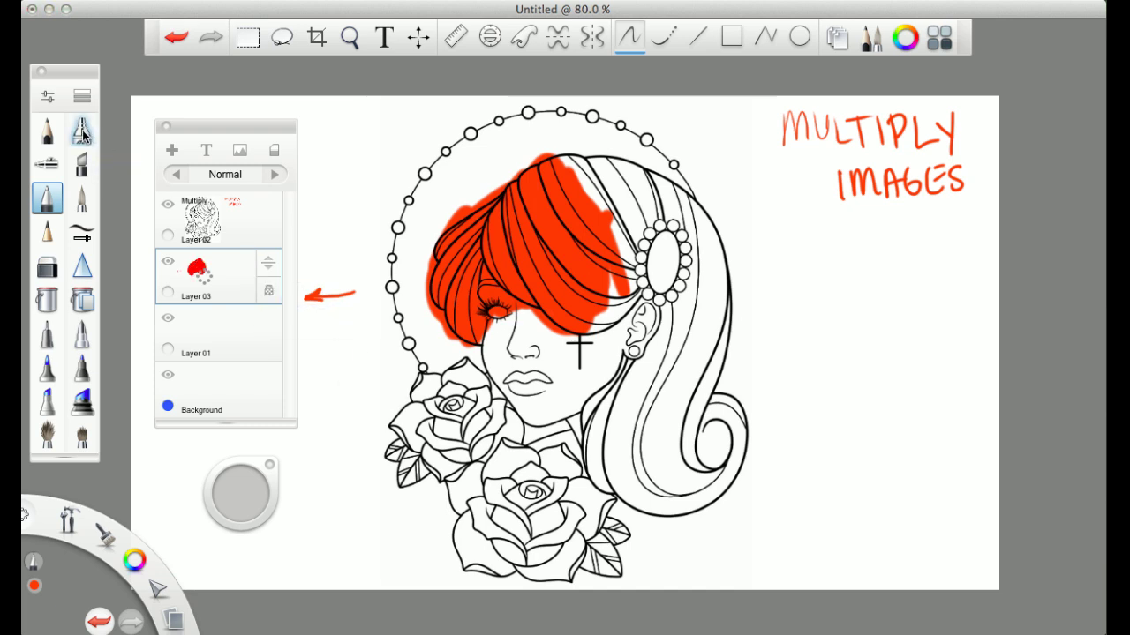
click(906, 37)
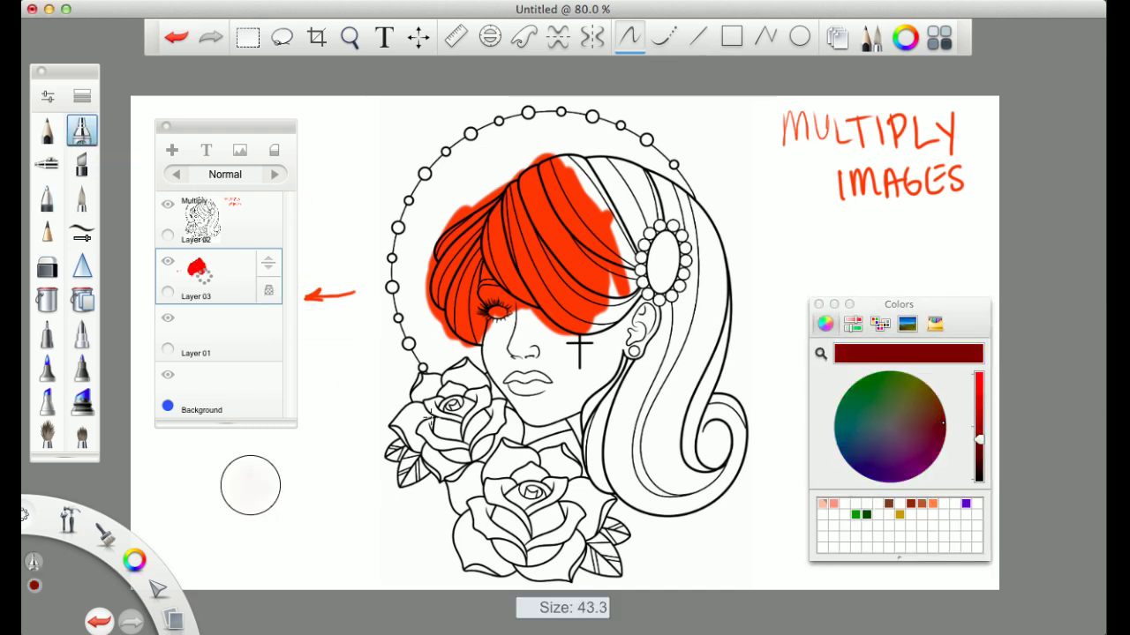
mouse_move(477, 207)
mouse_down()
mouse_move(528, 189)
mouse_move(499, 270)
mouse_up()
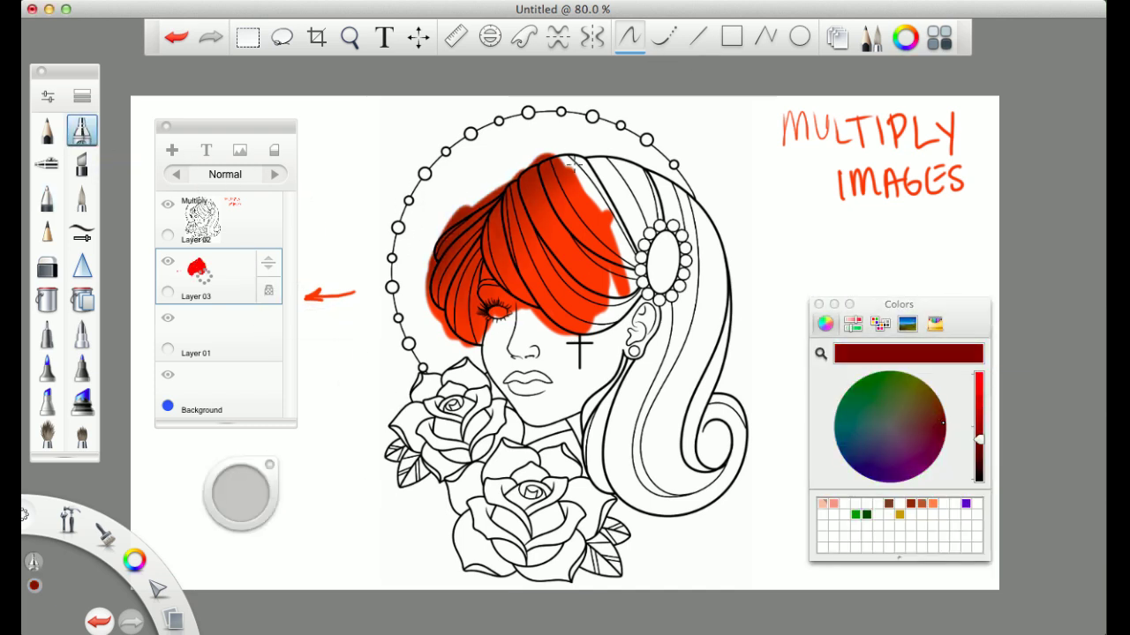
Choose a light pink, adjust the brush size, and airbrush highlights onto the transparency-locked red hair on Layer 03.
click(978, 374)
click(903, 430)
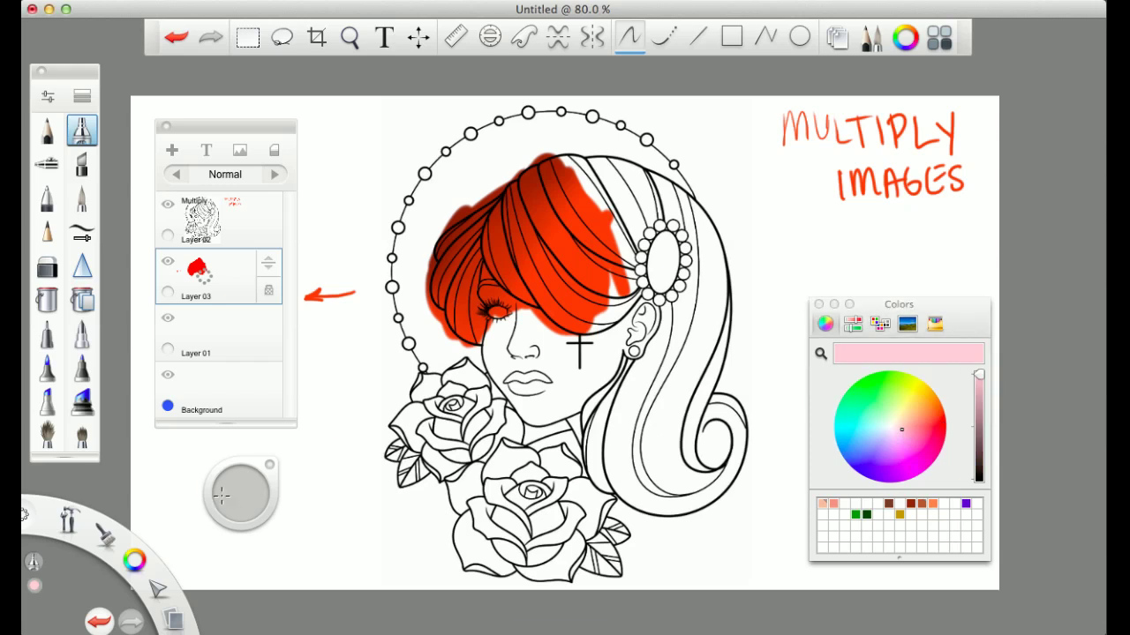
drag(220, 496, 219, 511)
mouse_move(588, 203)
mouse_down()
mouse_move(527, 280)
mouse_move(450, 318)
mouse_move(525, 247)
mouse_move(432, 333)
mouse_up()
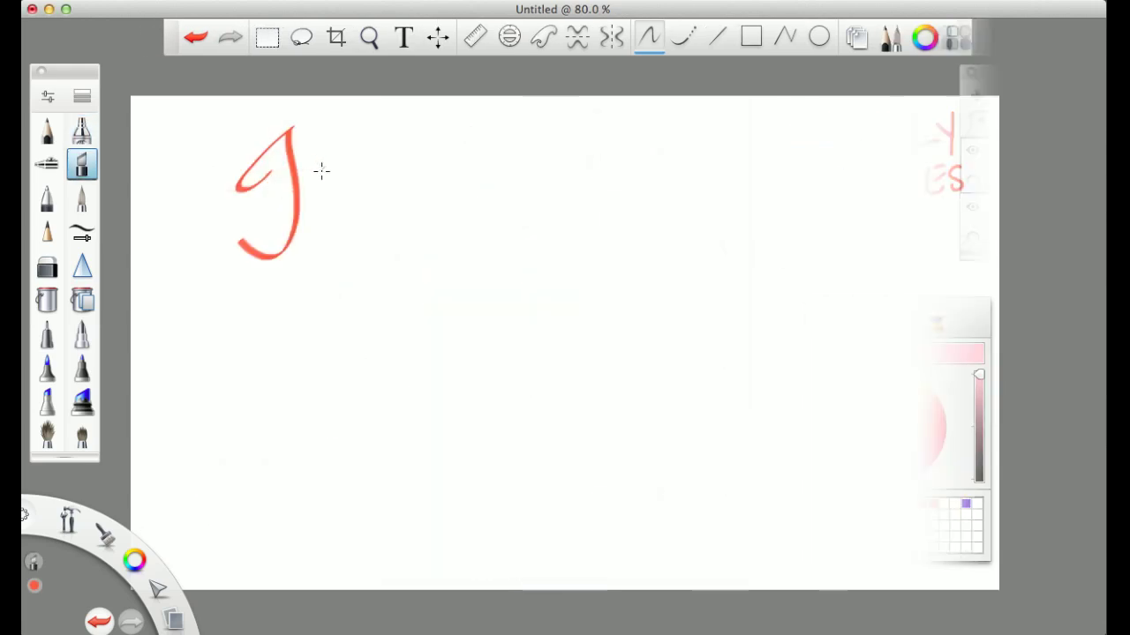
Handwrite "Thank you! 2K+" with a heart in red across the upper part of the blank canvas, moving the layer editor clear of the writing.
drag(327, 130, 382, 237)
mouse_move(413, 170)
mouse_down()
mouse_move(456, 224)
mouse_move(521, 158)
mouse_move(646, 156)
mouse_move(772, 205)
mouse_up()
drag(784, 114, 777, 186)
click(794, 210)
drag(970, 71, 970, 403)
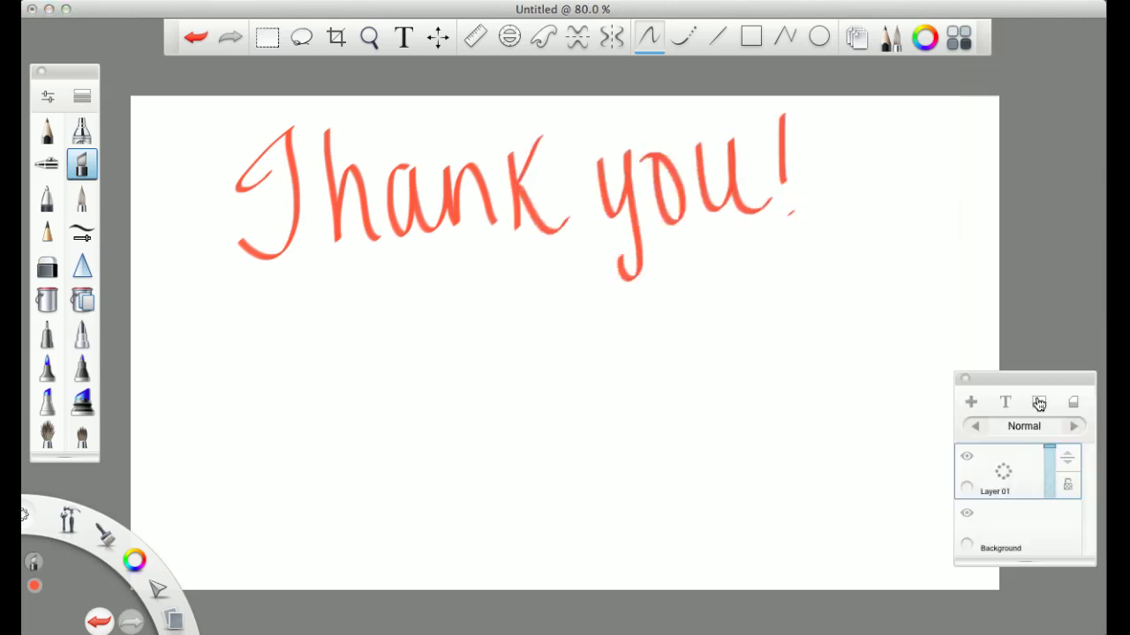
drag(833, 146, 881, 214)
drag(889, 154, 891, 214)
drag(914, 143, 915, 198)
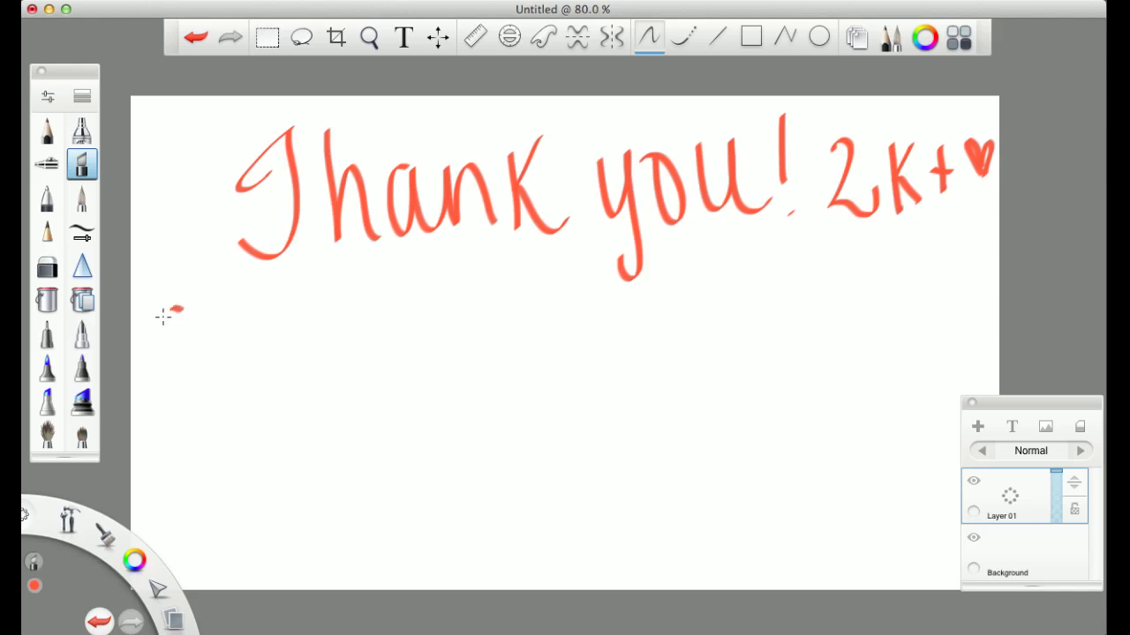
Handwrite the artist's Facebook page address in red beneath the thank-you line.
mouse_move(163, 317)
mouse_down()
mouse_move(204, 344)
mouse_move(247, 323)
mouse_move(280, 368)
mouse_move(347, 340)
mouse_up()
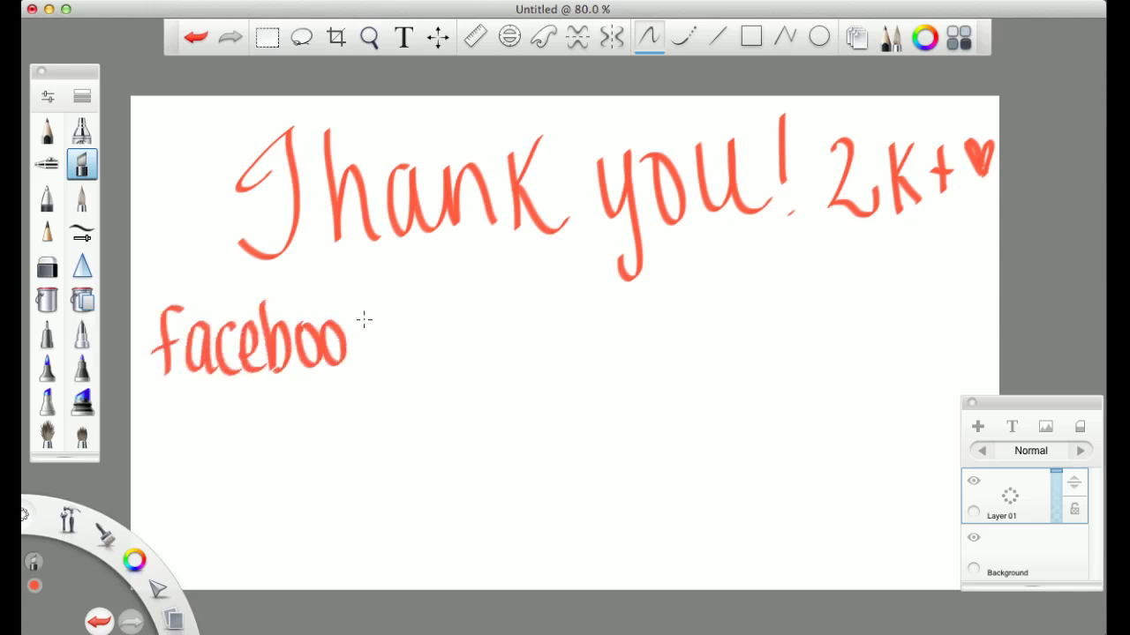
mouse_move(433, 326)
mouse_down()
mouse_move(487, 318)
mouse_move(567, 335)
mouse_move(597, 356)
mouse_move(637, 335)
mouse_move(706, 329)
mouse_up()
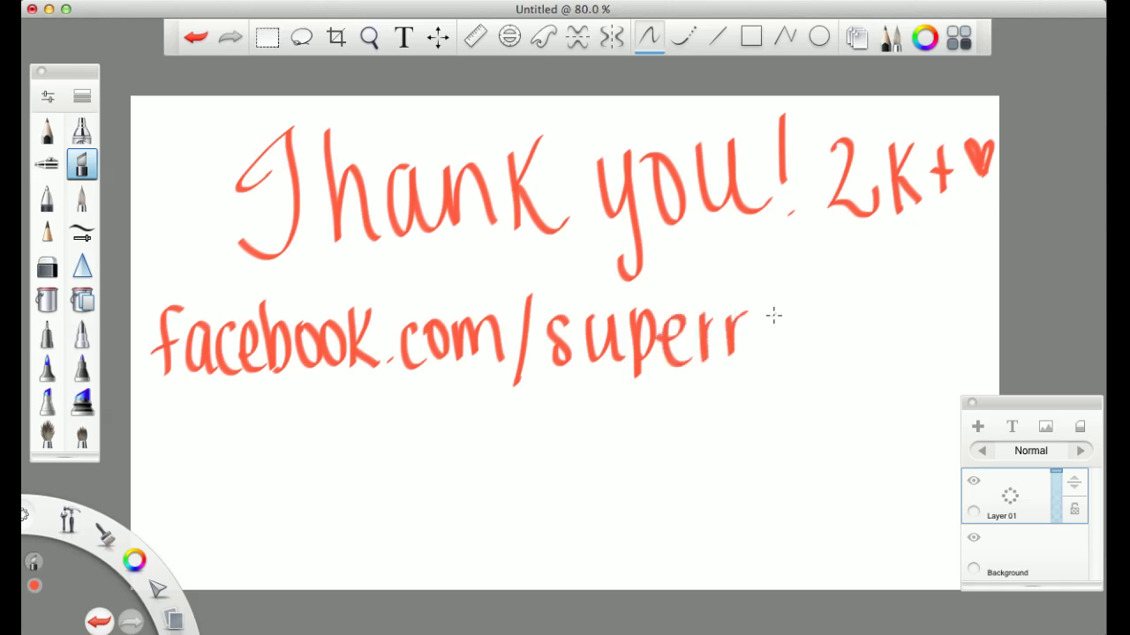
mouse_move(773, 315)
mouse_down()
mouse_move(806, 353)
mouse_move(856, 351)
mouse_up()
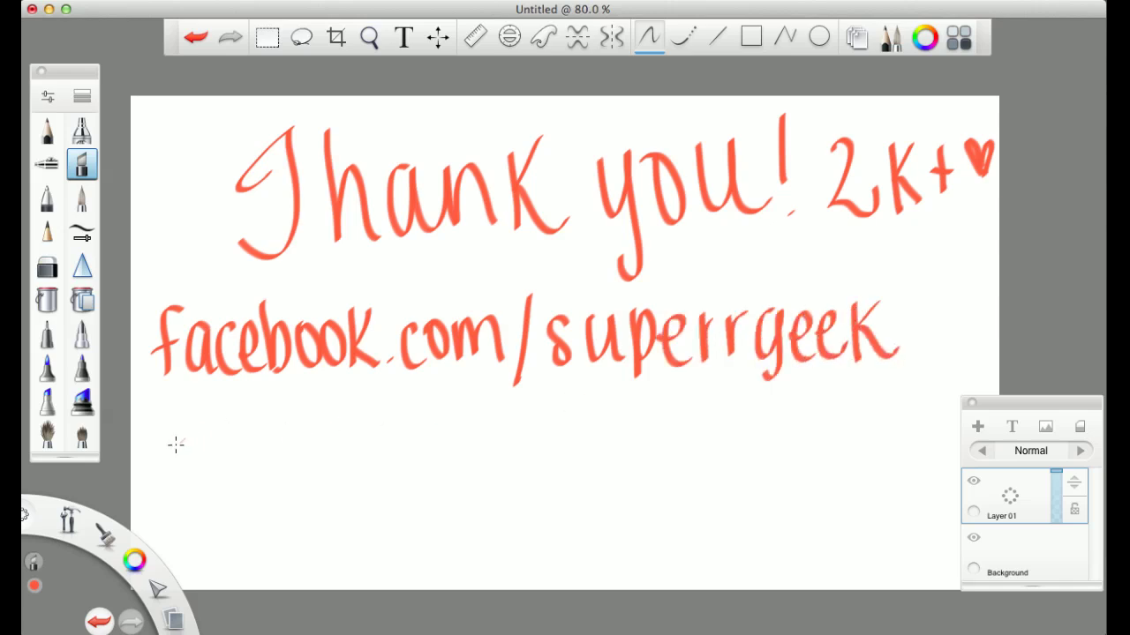
Handwrite "Instagram:" with the artist's handle beneath the Facebook line, and draw two small arched eyes of a smiley below it.
mouse_move(213, 446)
mouse_down()
mouse_move(260, 459)
mouse_move(305, 441)
mouse_move(334, 452)
mouse_up()
mouse_move(400, 427)
mouse_down()
mouse_move(537, 480)
mouse_move(706, 431)
mouse_move(834, 420)
mouse_up()
drag(909, 409, 924, 461)
click(581, 517)
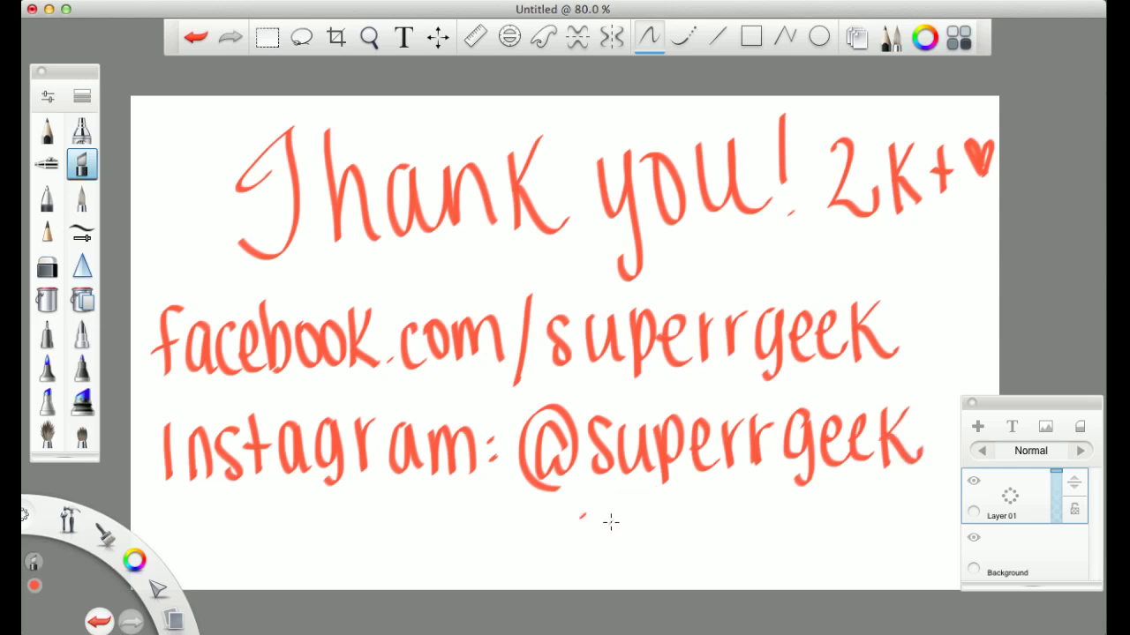
drag(615, 515, 627, 520)
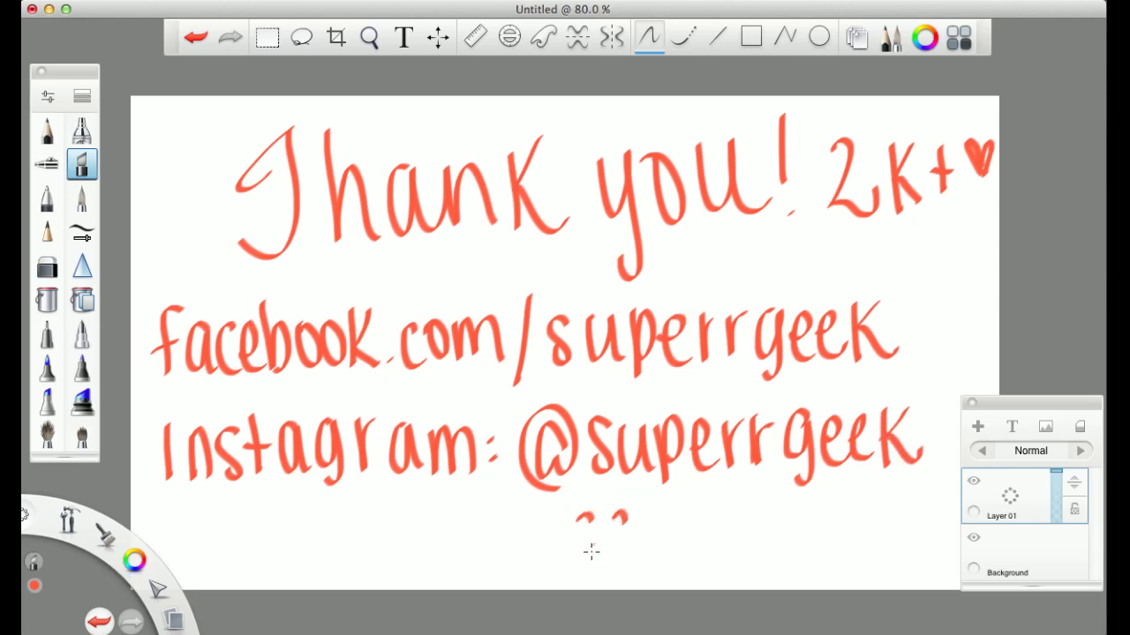